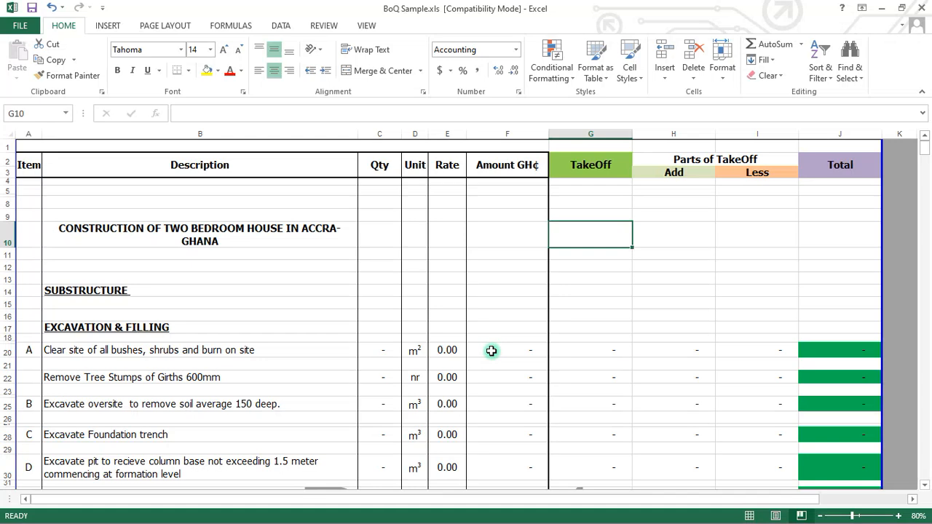
Inspect the quantity, amount, take-off, Add, Less and Total cells of the site-clearing item in row 20
left_click(379, 352)
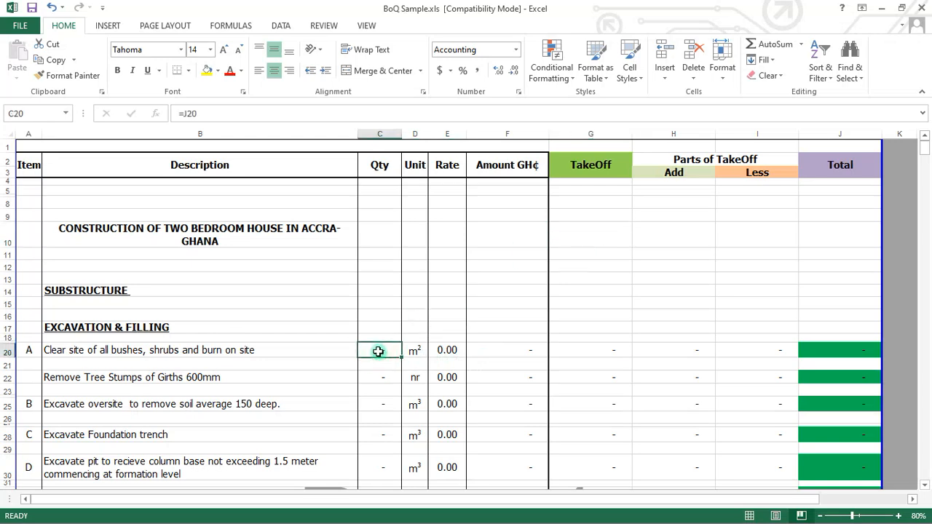
left_click(531, 352)
left_click(570, 351)
left_click(681, 352)
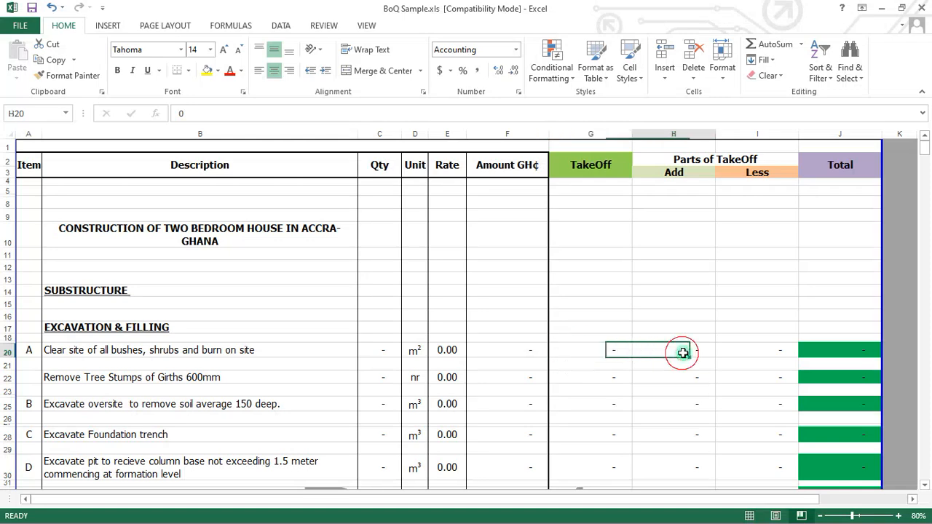
left_click(752, 353)
left_click(818, 354)
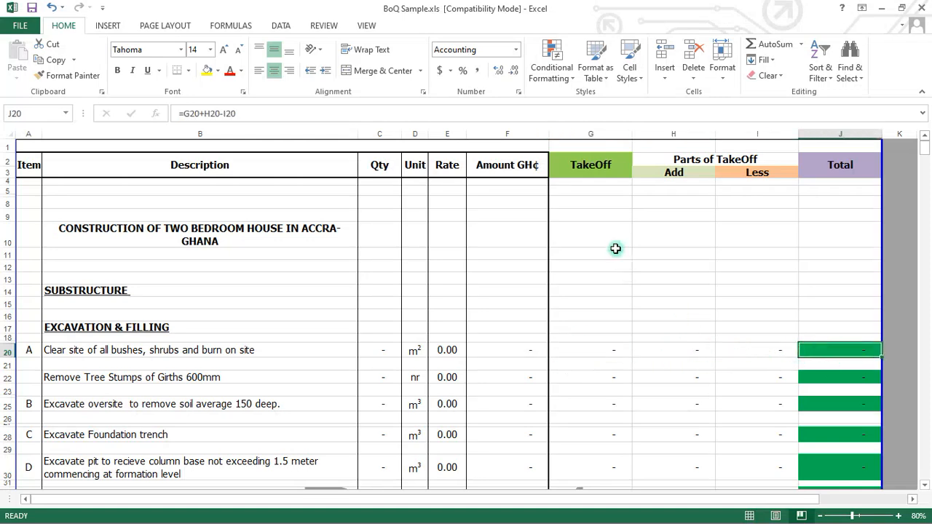
Review the TakeOff, Parts of TakeOff (Add and Less) and Total headings and their columns G to J
left_click_drag(572, 163, 804, 166)
left_click(599, 164)
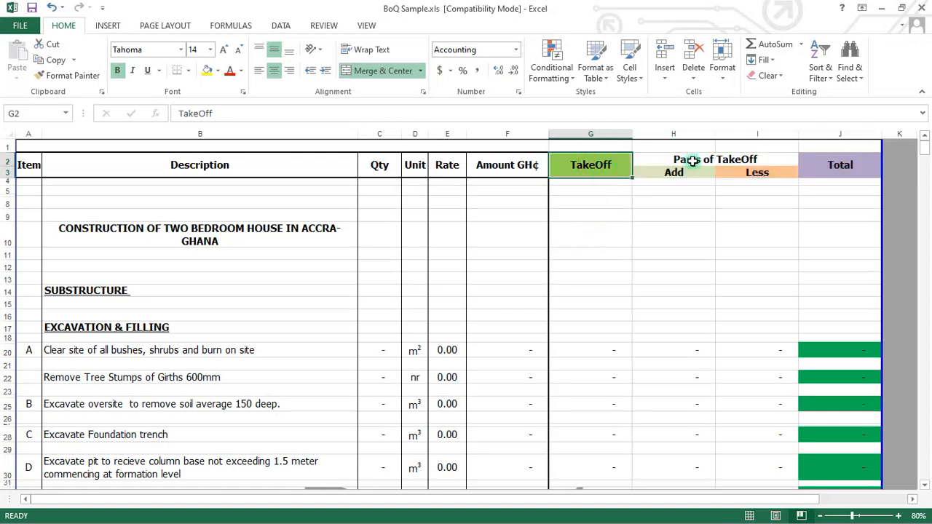
left_click(723, 158)
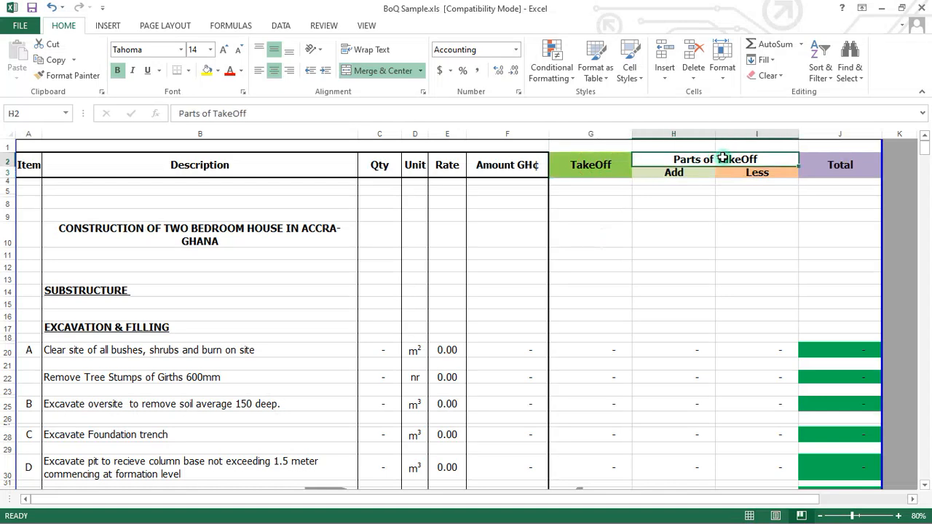
left_click(682, 173)
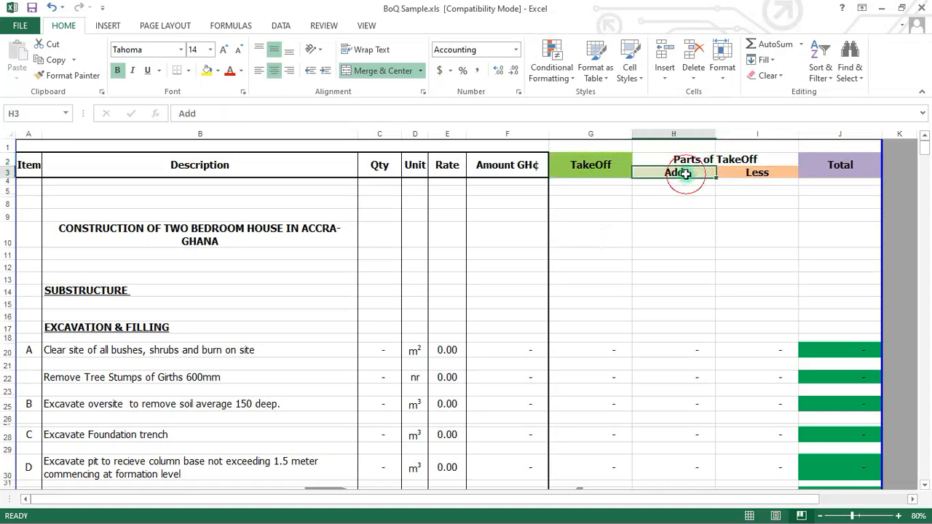
left_click(757, 174)
left_click(853, 165)
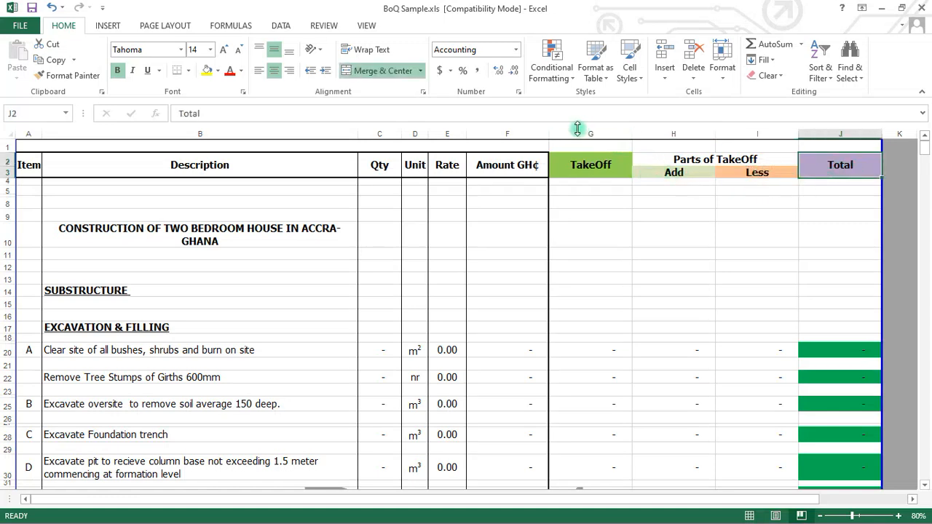
left_click_drag(580, 131, 806, 160)
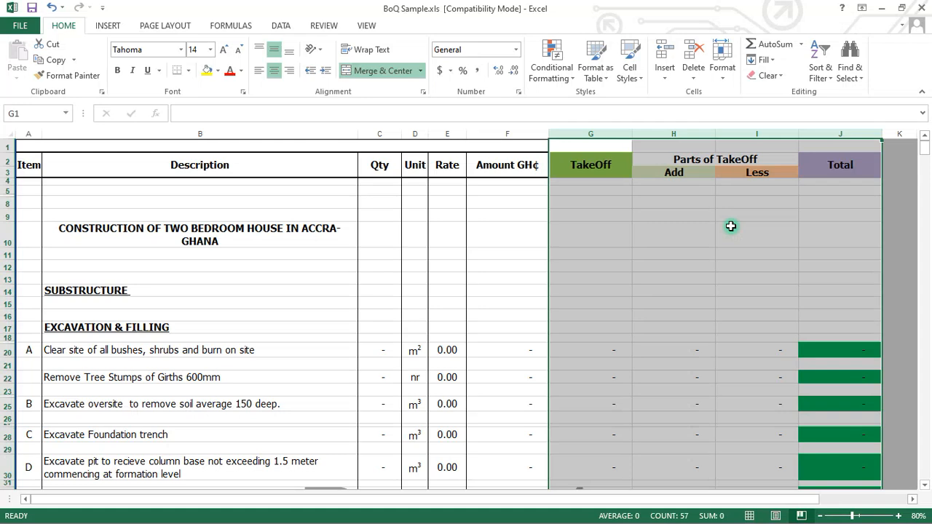
left_click(731, 226)
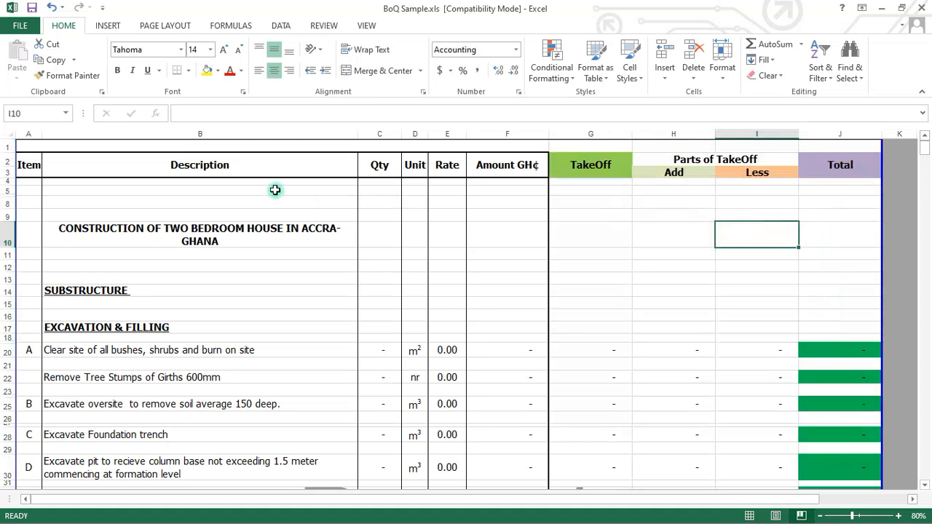
Examine the Qty heading, the Excavation & Filling heading and how item A's description, take-off parts and quantity line up across row 20
left_click(380, 164)
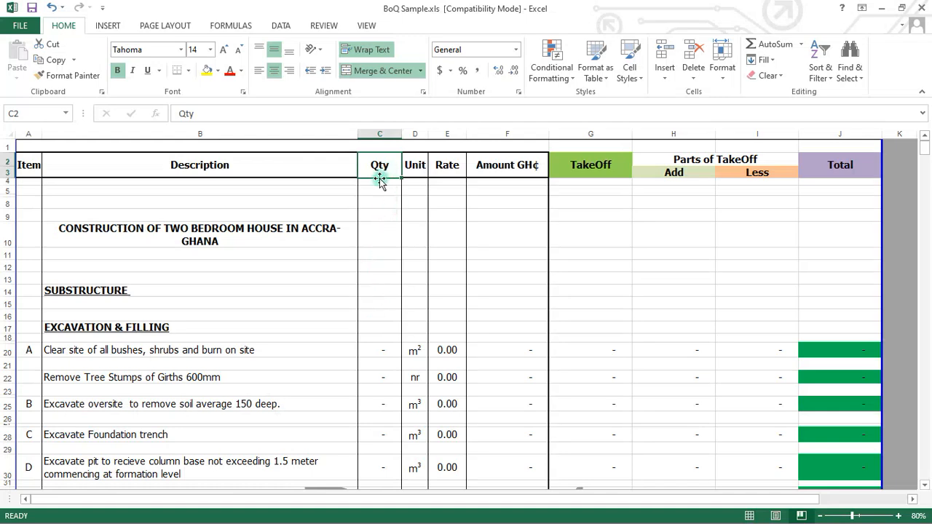
left_click(7, 352)
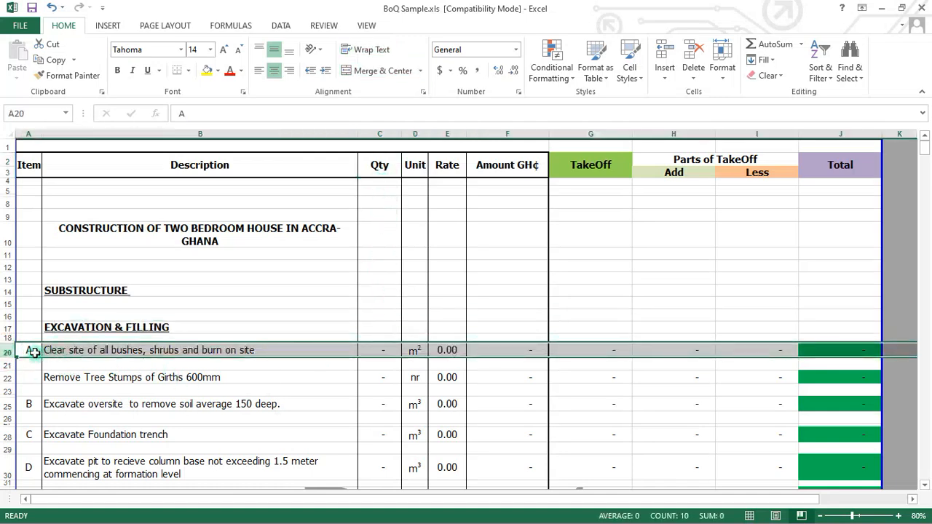
left_click(35, 353)
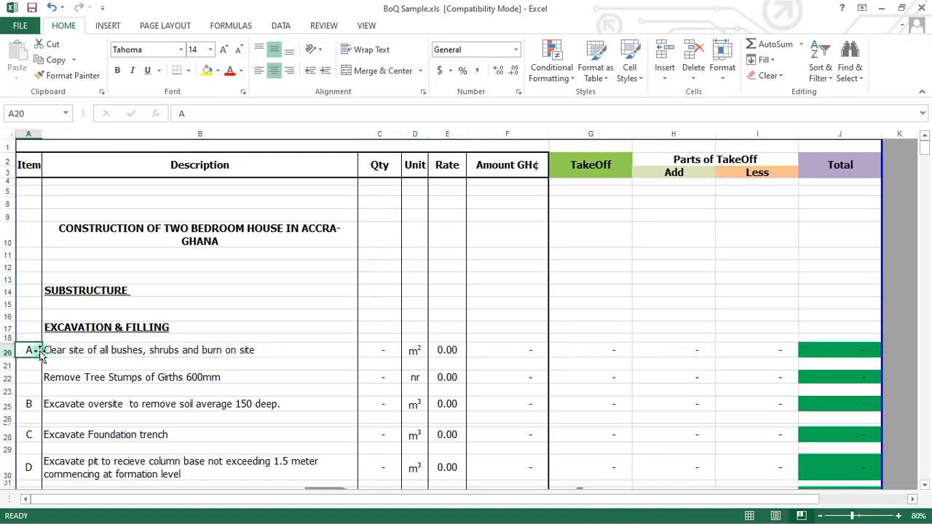
left_click(99, 330)
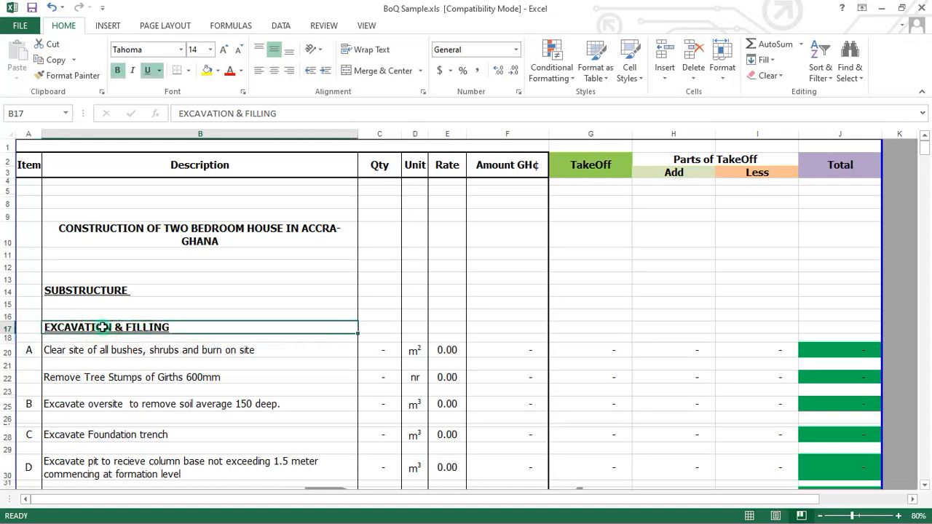
left_click(104, 350)
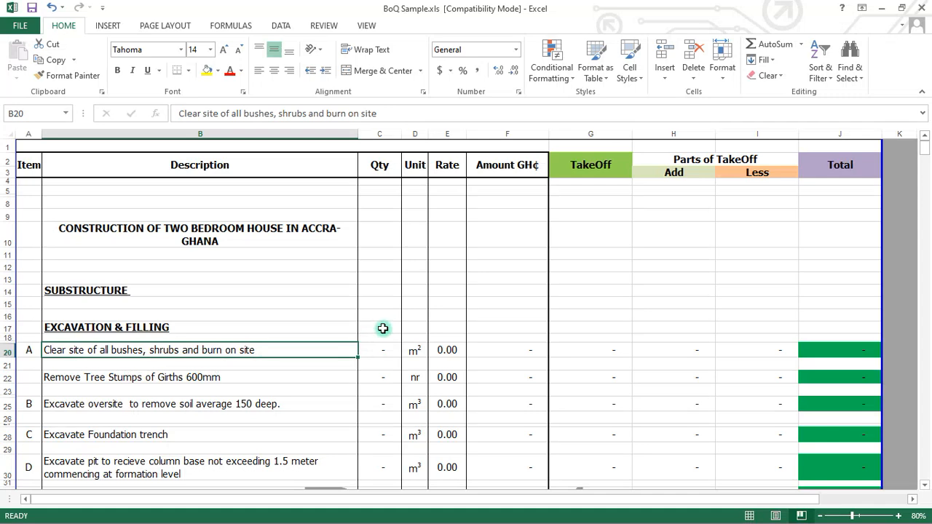
left_click(593, 352)
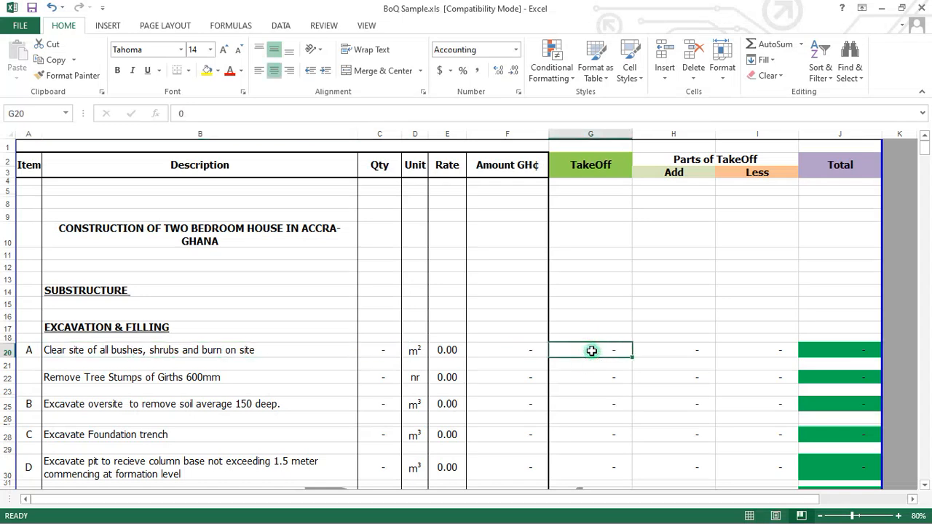
left_click(681, 348)
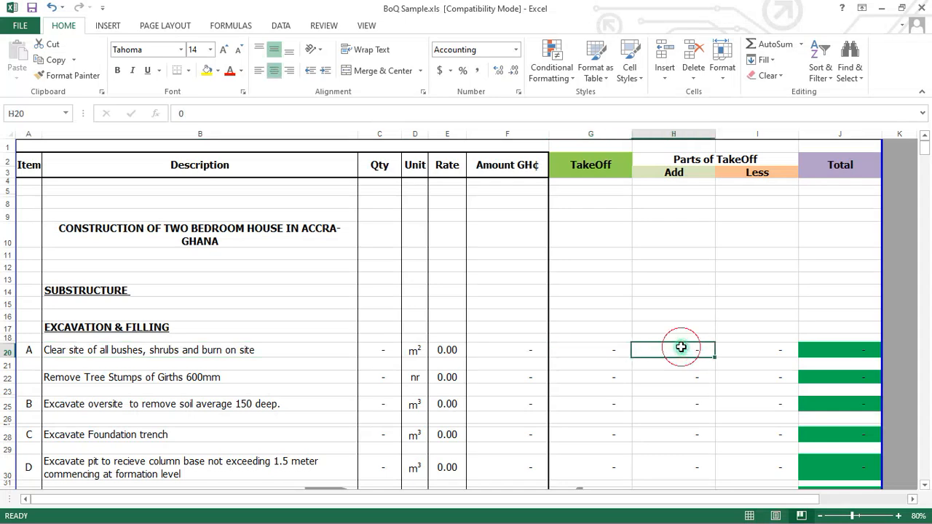
left_click(763, 351)
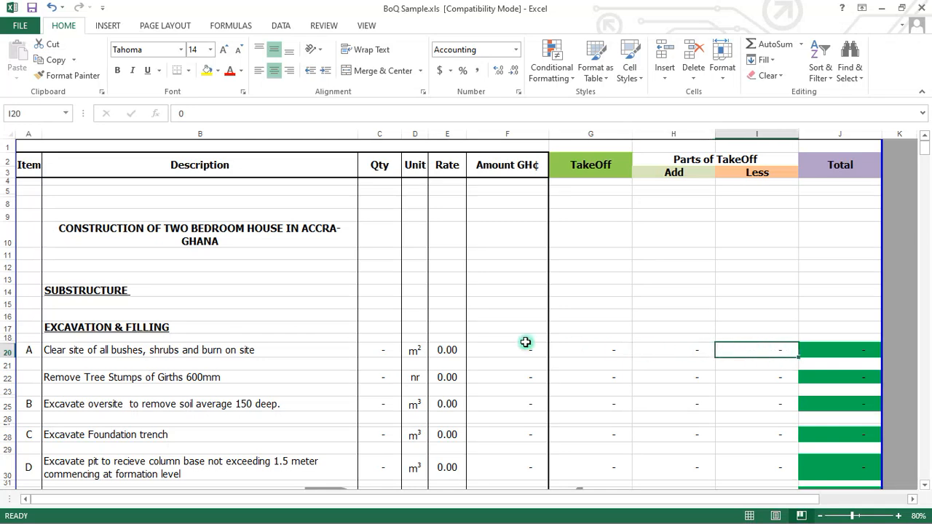
left_click(377, 350)
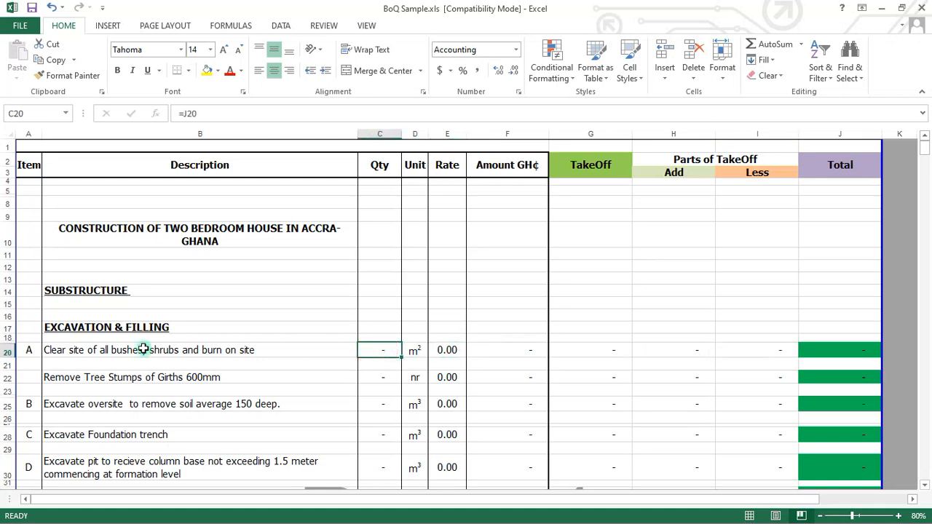
left_click_drag(26, 353, 801, 341)
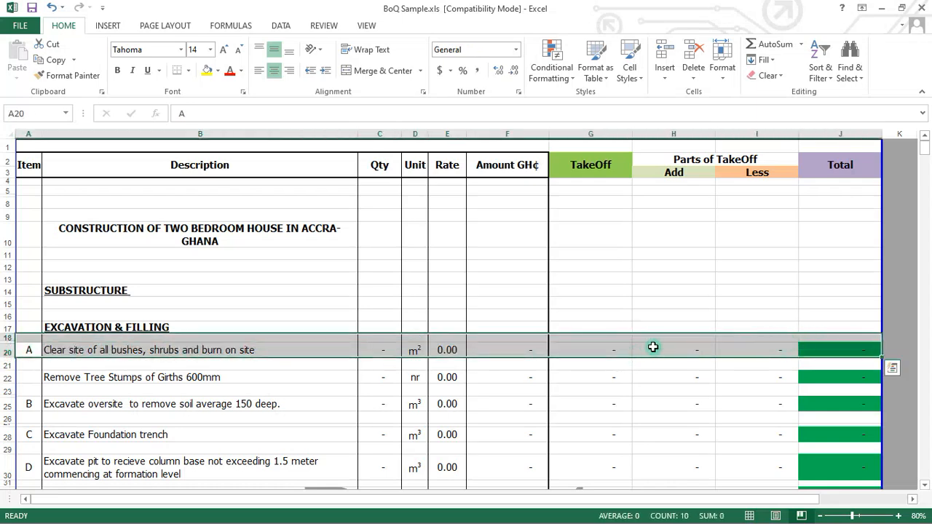
left_click(655, 349)
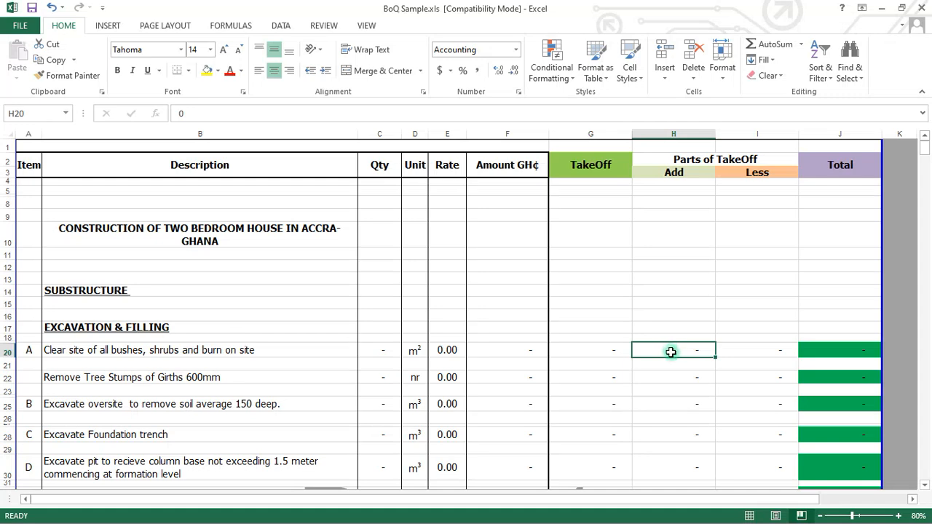
Examine the TakeOff, Add and Less entry cells for the first three excavation items in rows 20, 22 and 25
left_click_drag(596, 354, 616, 381)
left_click(616, 379)
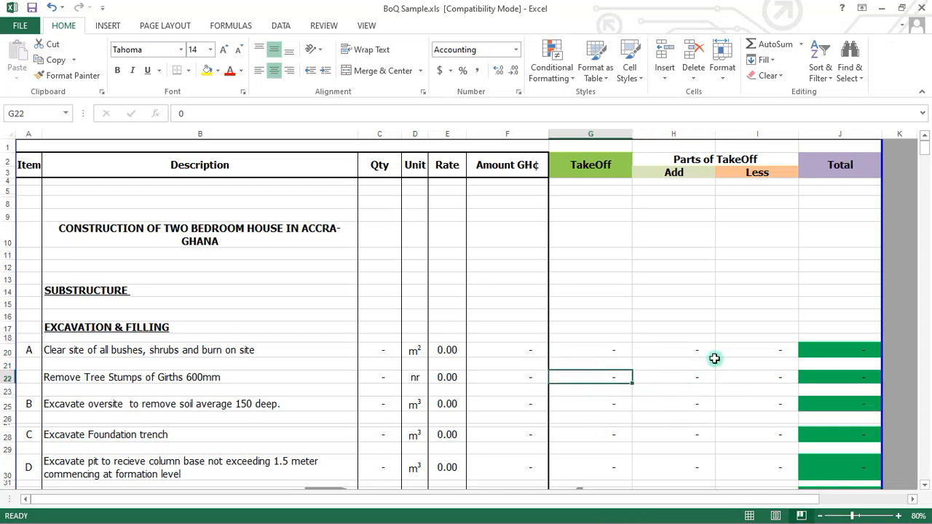
left_click(777, 402)
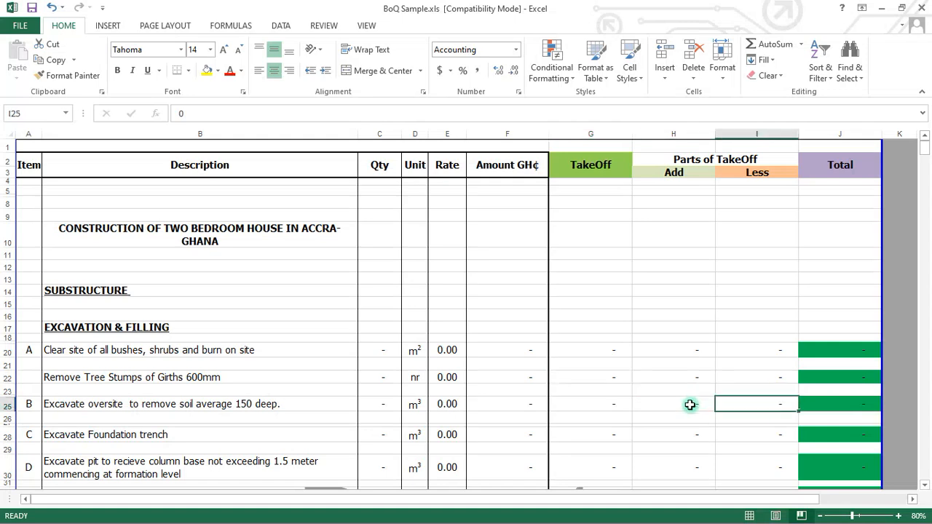
left_click(689, 404)
left_click(610, 406)
left_click(615, 378)
left_click(693, 377)
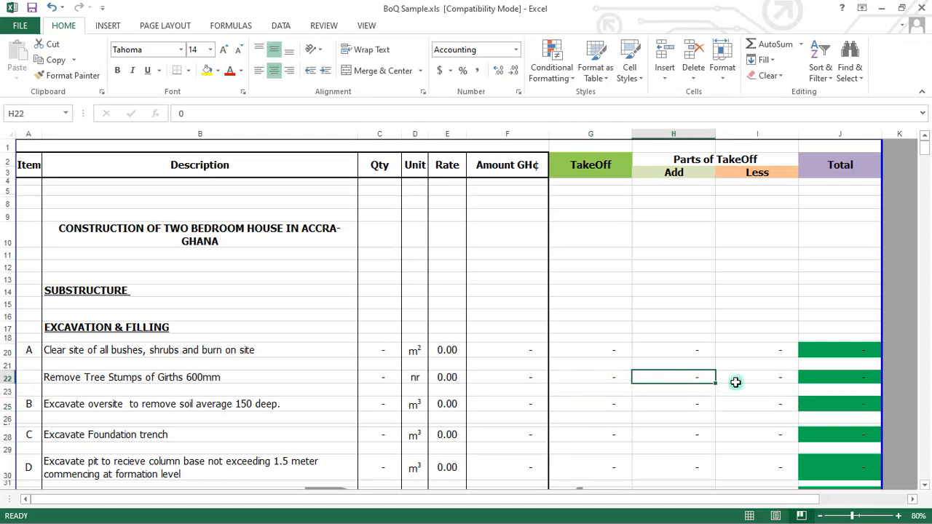
left_click(774, 376)
left_click(774, 350)
left_click(698, 351)
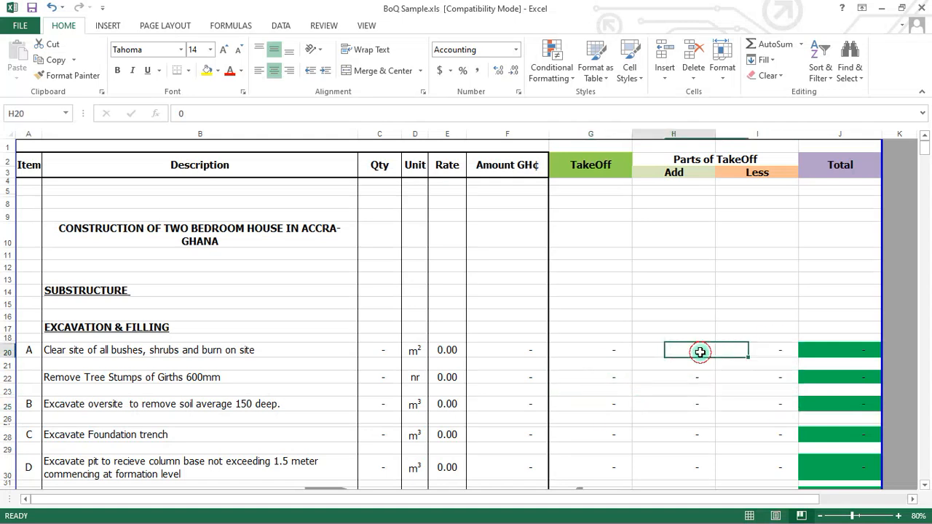
left_click(614, 347)
left_click(679, 348)
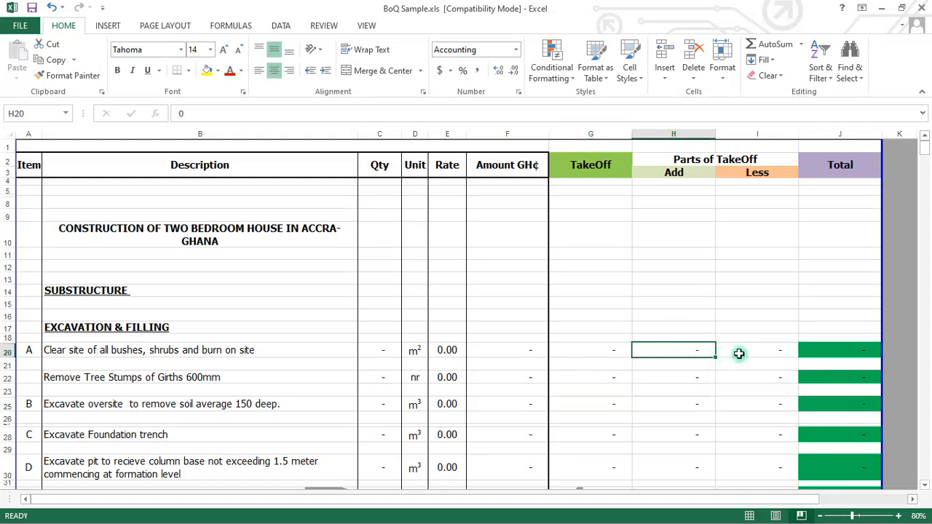
left_click(744, 351)
left_click(612, 405)
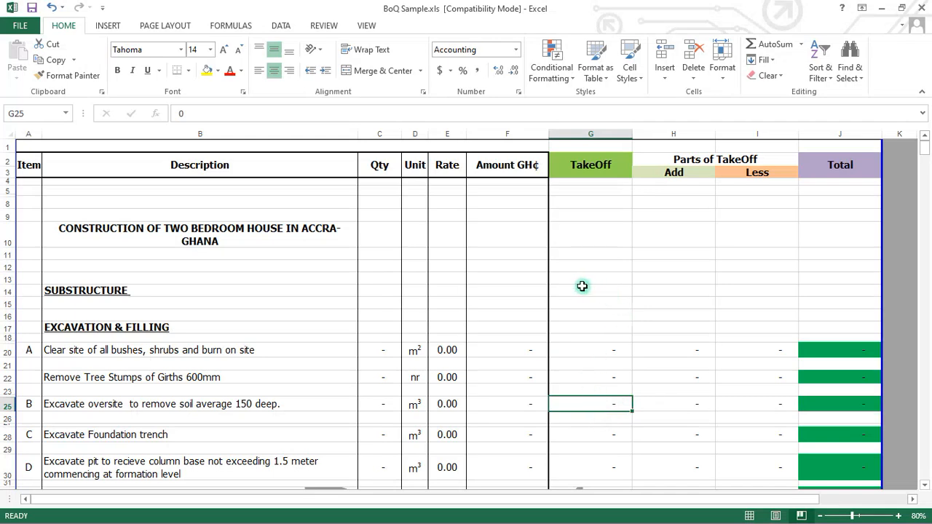
Try a light blue font colour on the Substructure row's Total cell (J14) and reset it to Automatic
left_click_drag(577, 289, 812, 291)
left_click(811, 291)
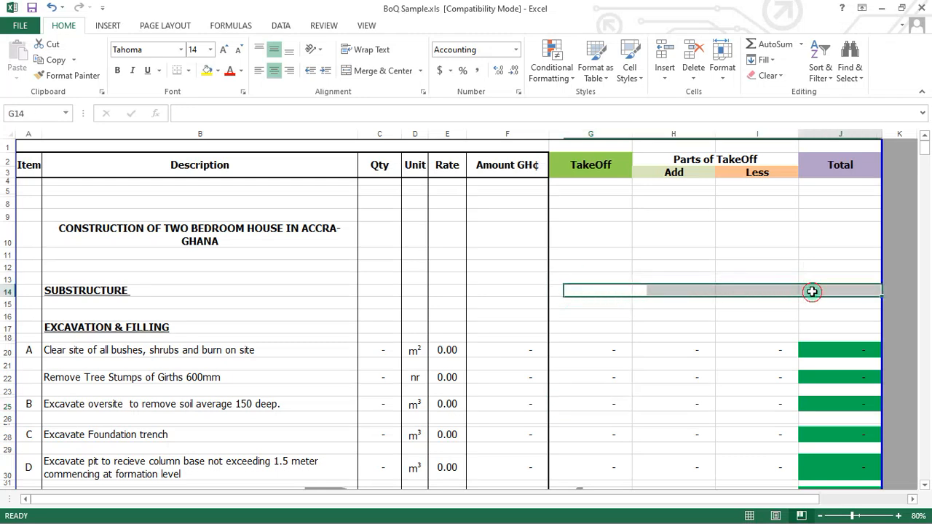
left_click(241, 71)
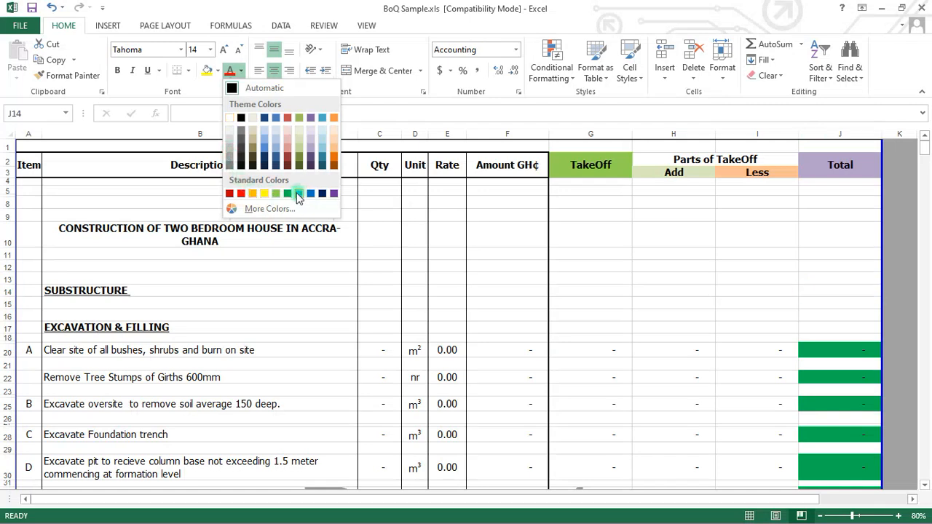
left_click(298, 193)
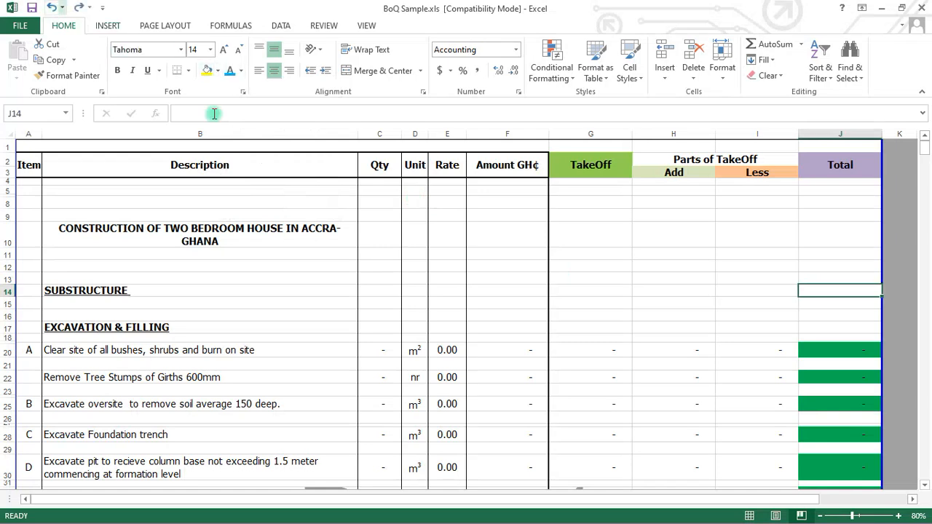
left_click(240, 72)
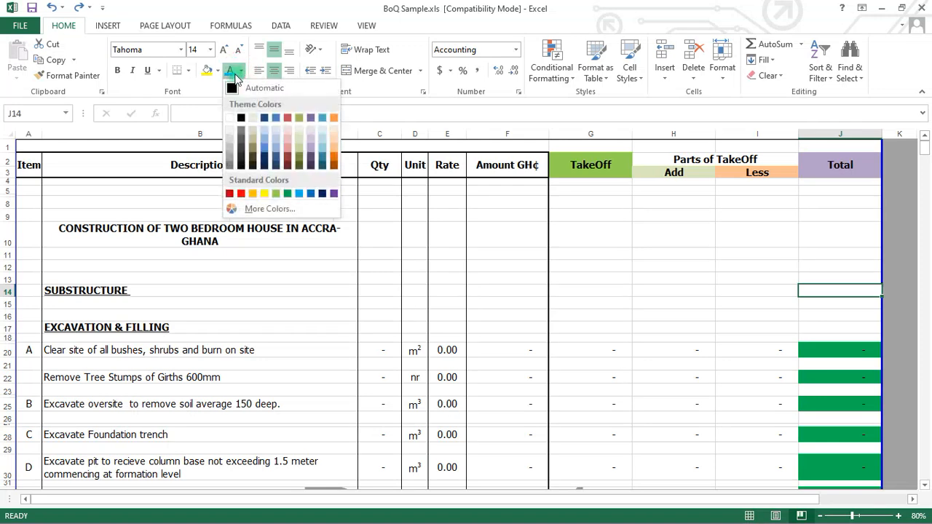
left_click(232, 88)
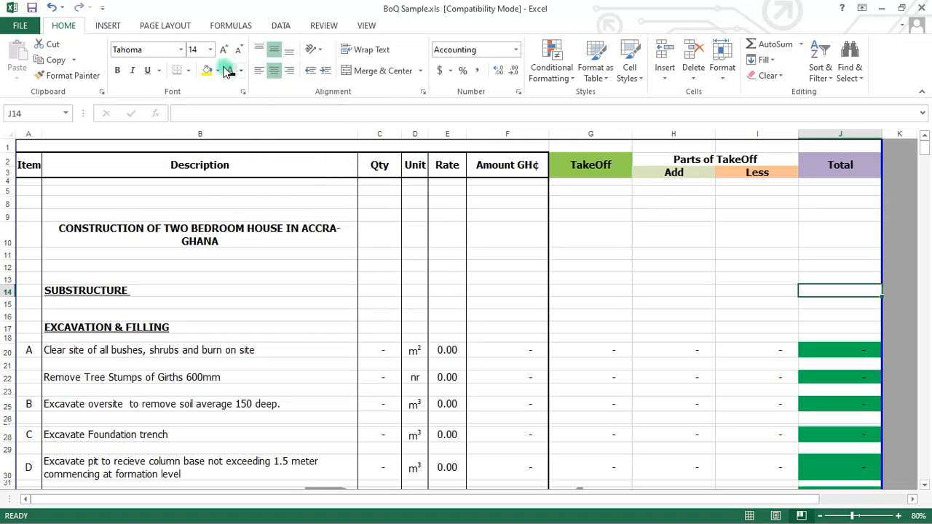
Fill the Substructure row's Total cell (J14) with the standard light blue colour
left_click(217, 71)
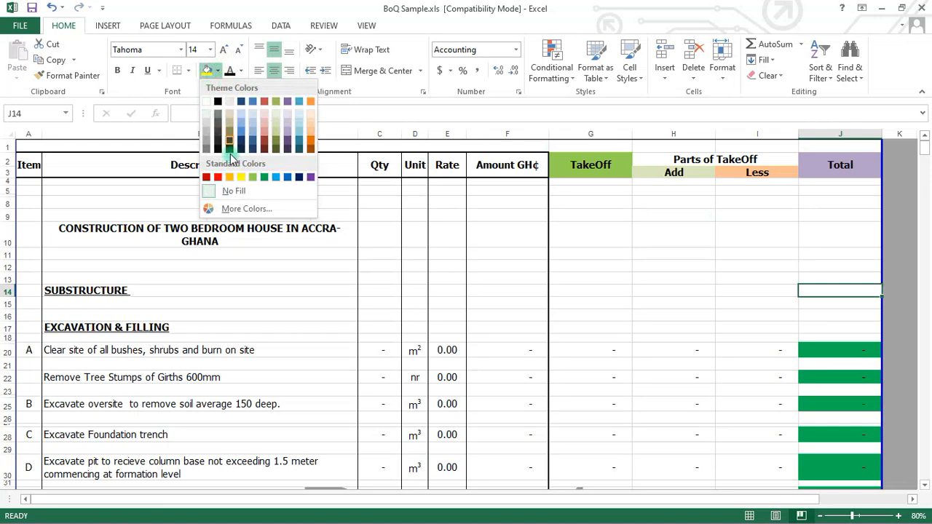
left_click(276, 177)
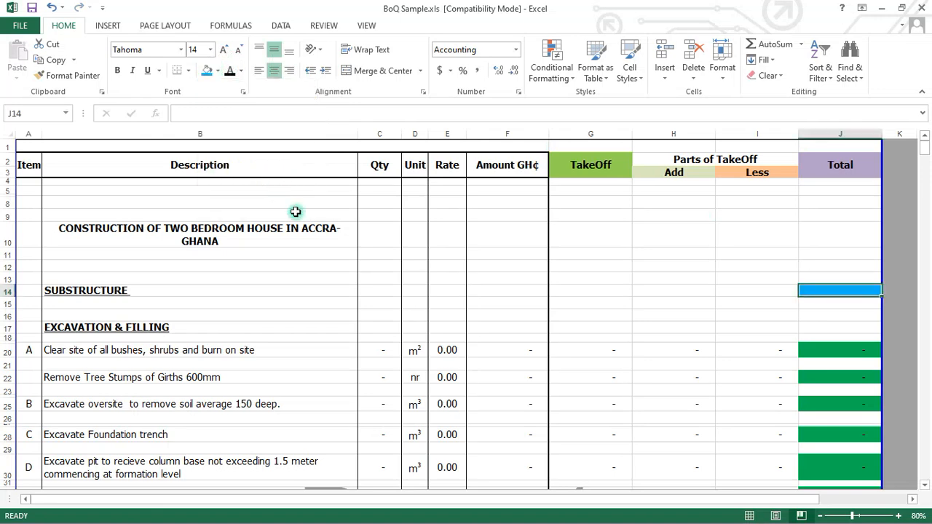
left_click(703, 333)
left_click(812, 290)
left_click(4, 289)
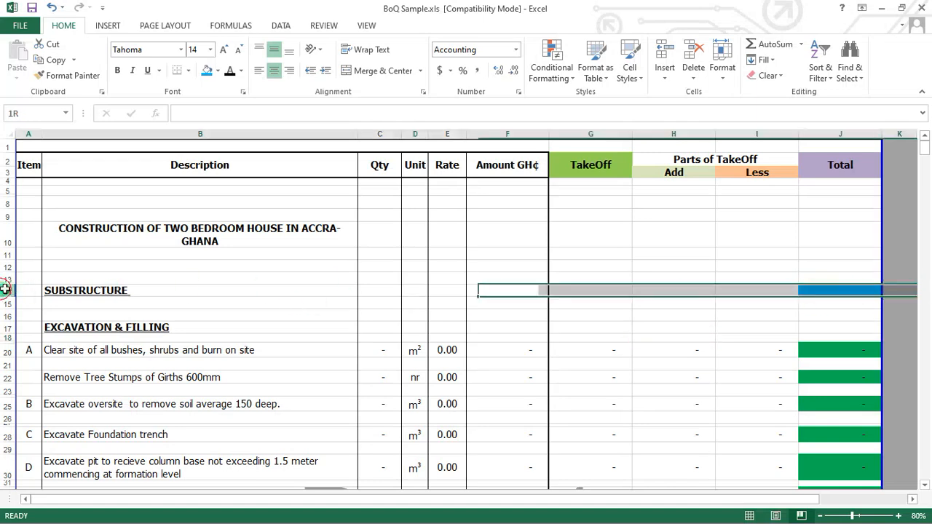
left_click(768, 291)
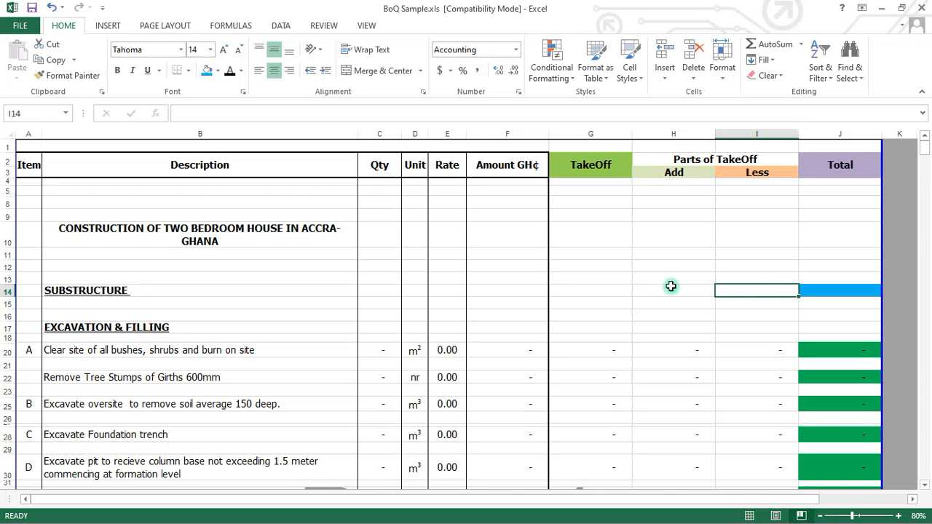
Enter 0 in the Substructure row's TakeOff (G14) and Add (H14) cells
left_click(584, 291)
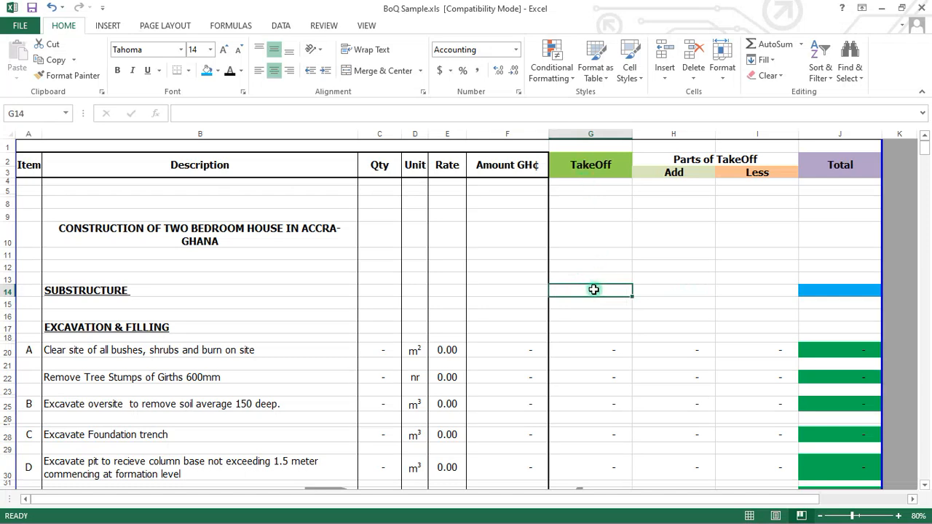
type("=")
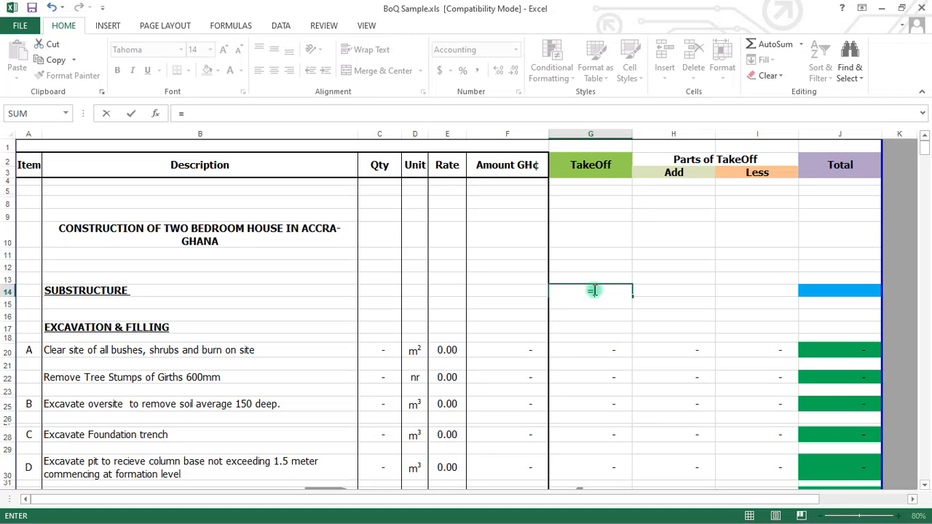
key("Escape")
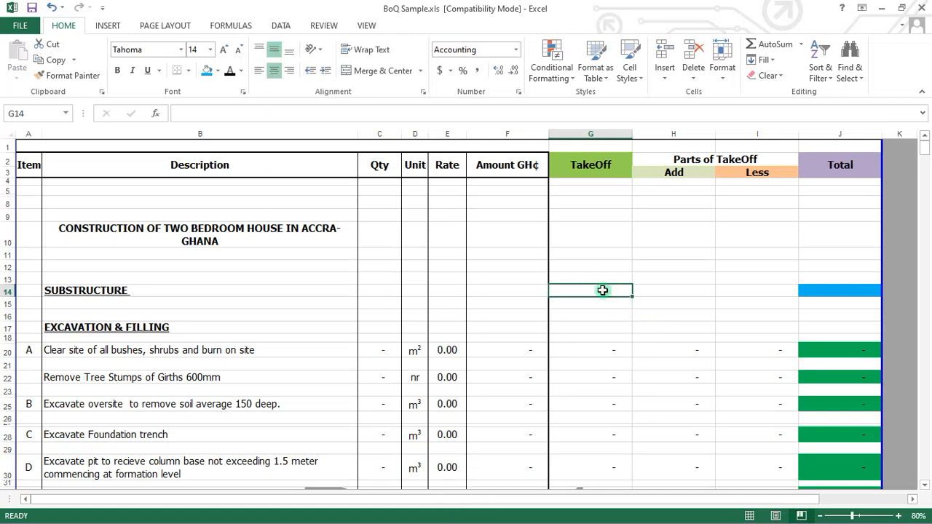
type("0")
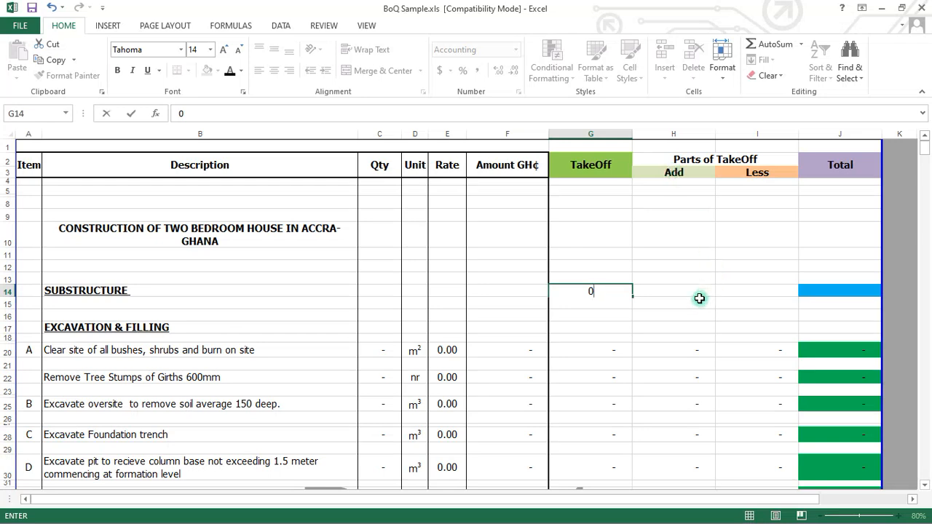
left_click(671, 290)
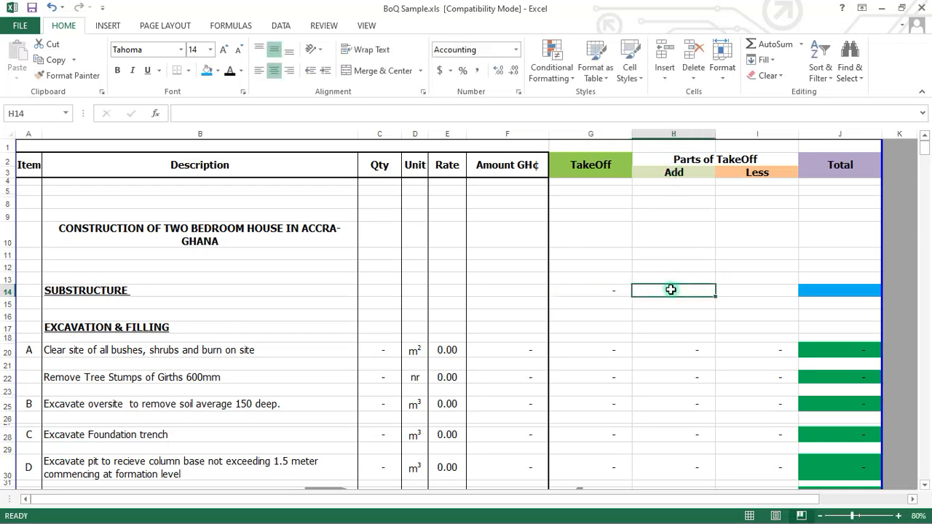
type("0")
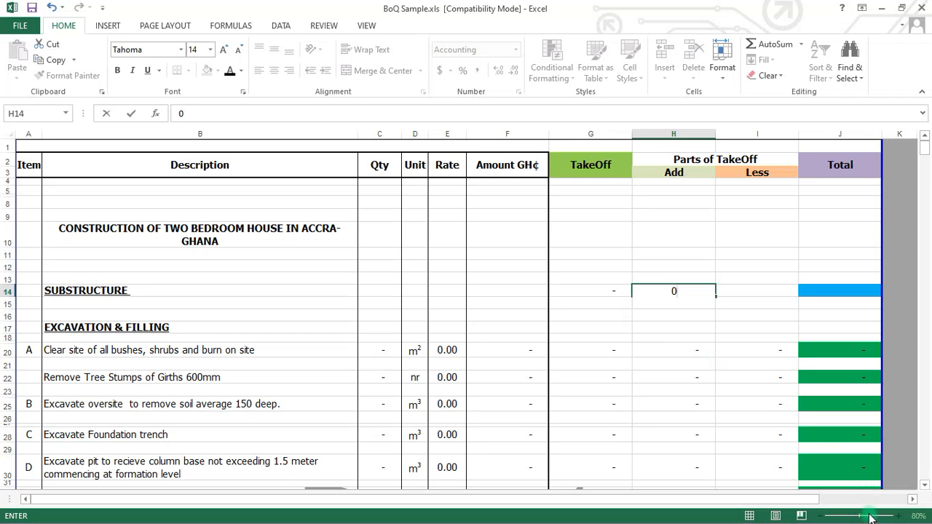
left_click(726, 277)
Clear the contents of the Substructure row's TakeOff, Add and Less cells (G14:I14)
mouse_move(854, 517)
left_mouse_down()
mouse_move(845, 517)
mouse_move(858, 519)
left_mouse_up()
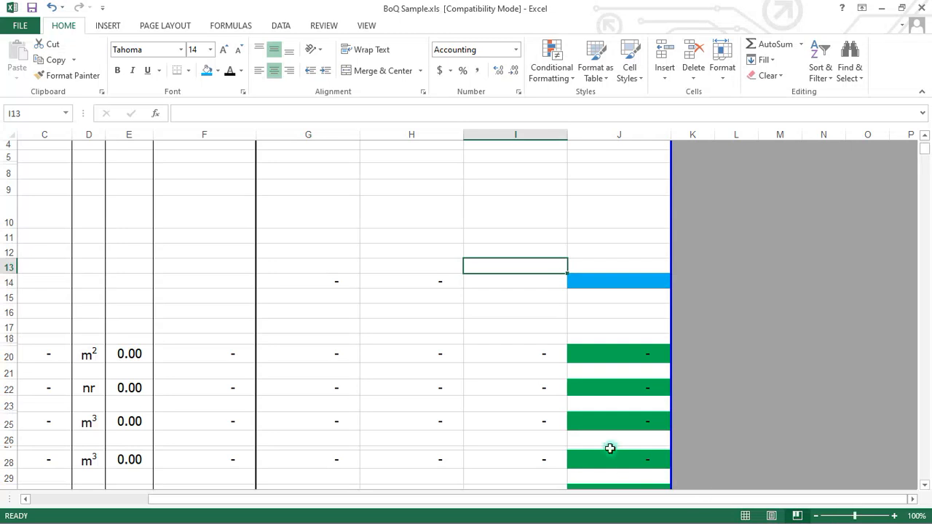
scroll(610, 437, "down", 1)
scroll(612, 433, "up", 2)
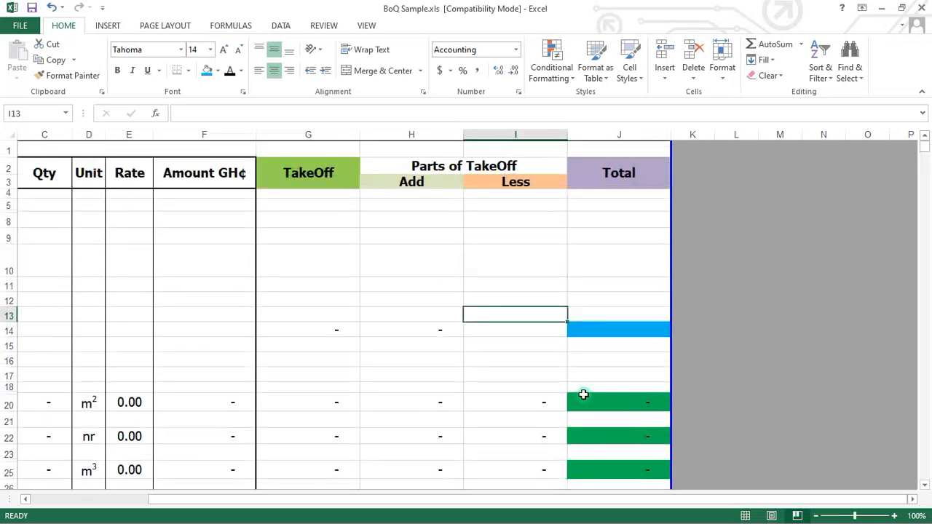
left_click(321, 332)
left_click_drag(320, 332, 468, 327)
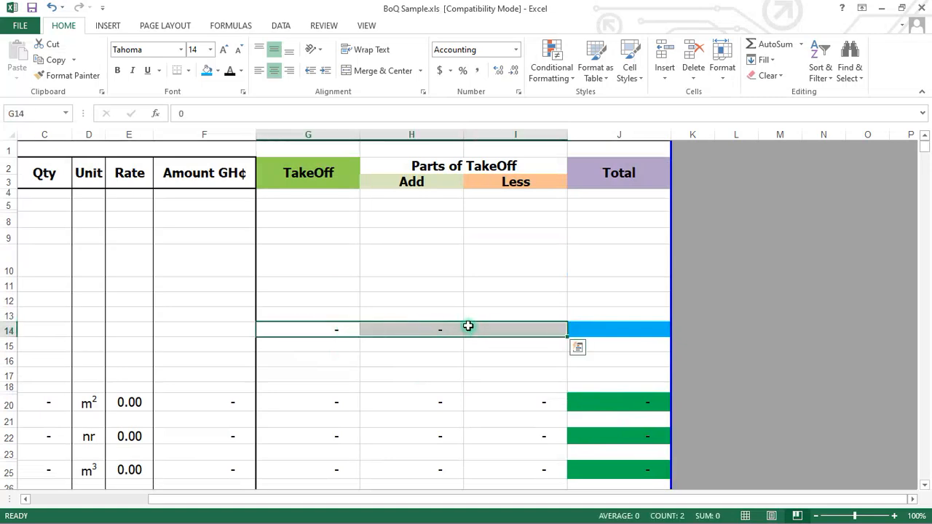
key("Delete")
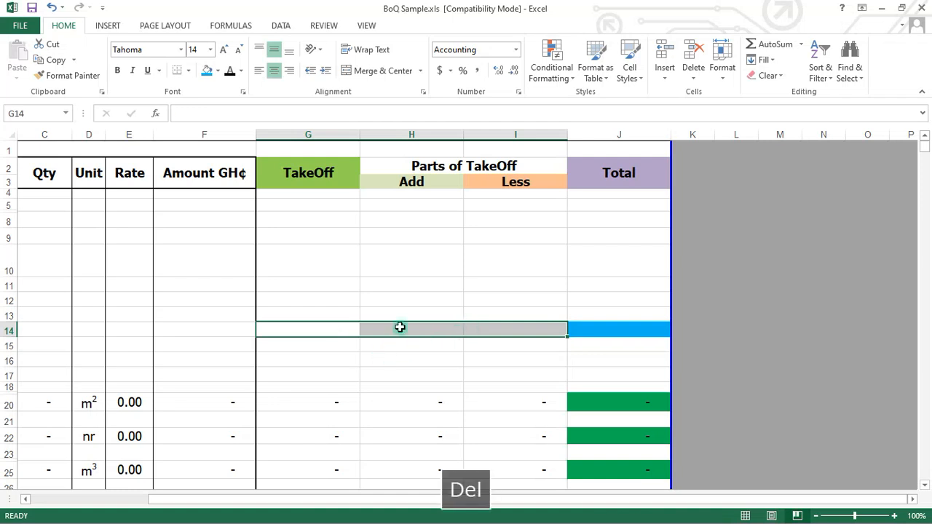
left_click(426, 296)
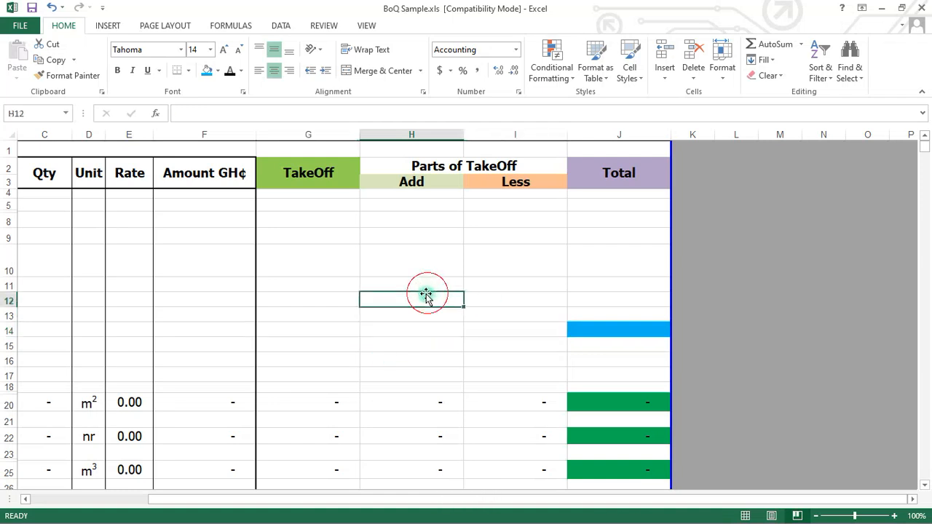
Enter 0 in each of the Substructure row's TakeOff, Add and Less cells (G14, H14 and I14)
left_click(334, 327)
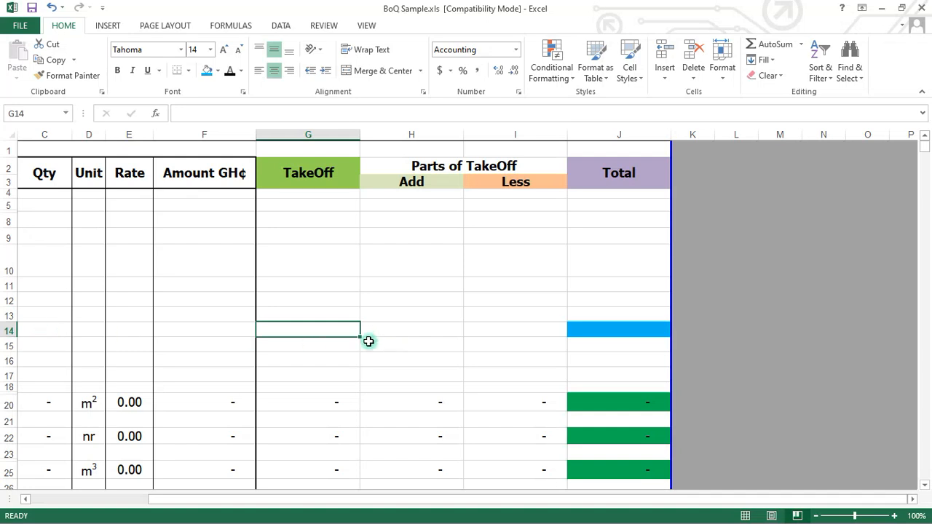
type("0")
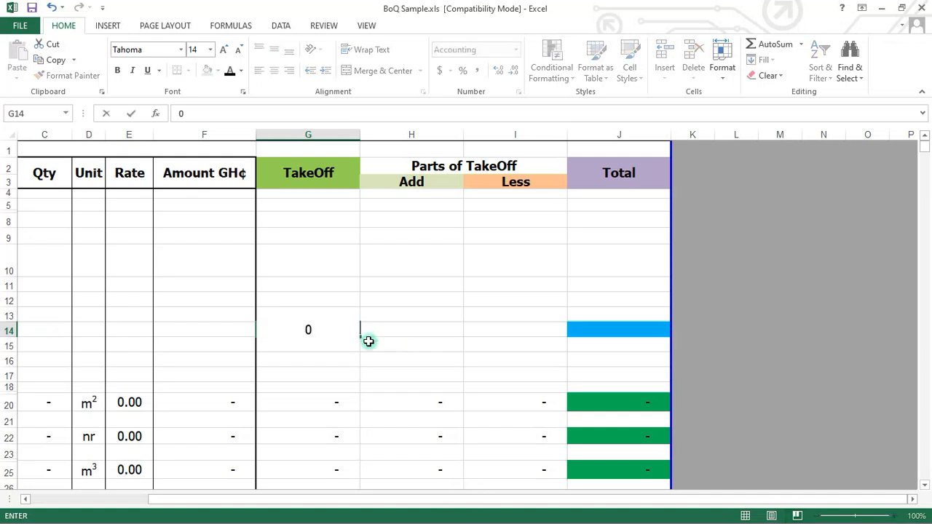
key("Return")
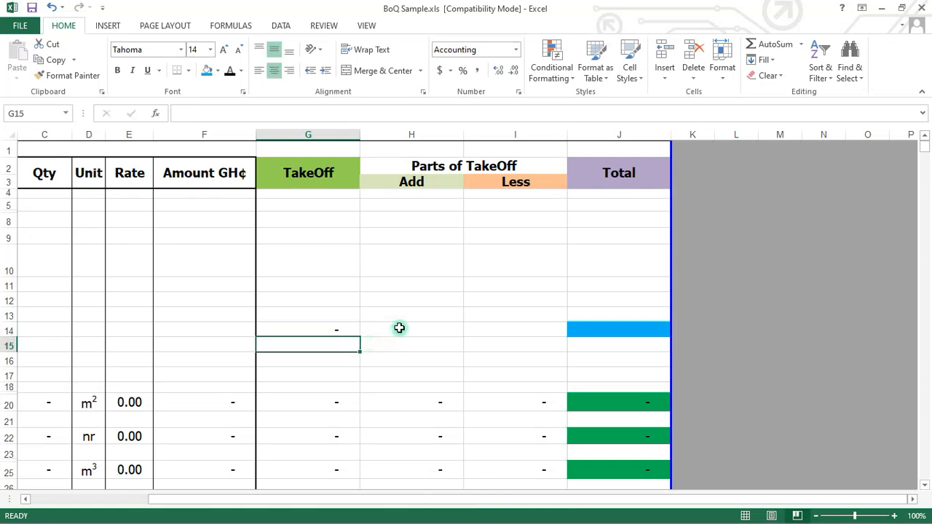
left_click(399, 328)
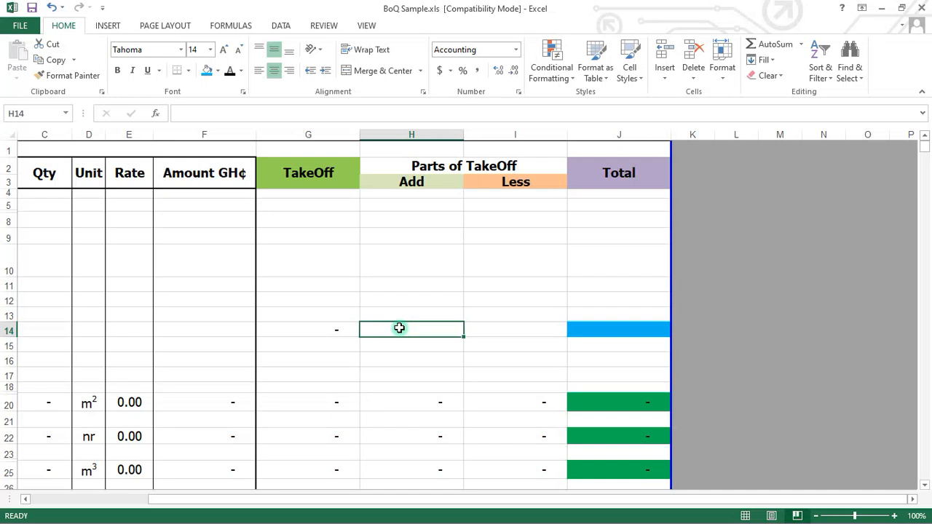
type("0")
key("Return")
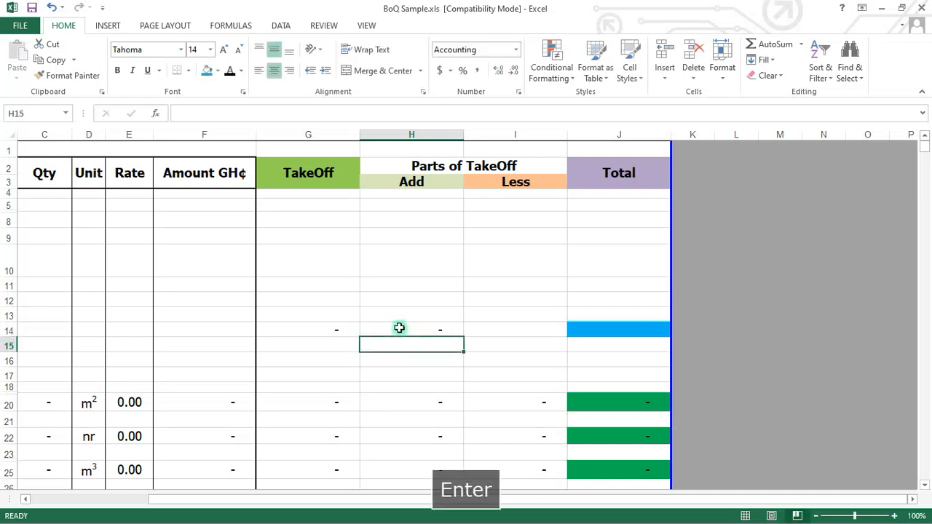
left_click(496, 320)
left_click_drag(496, 318, 487, 327)
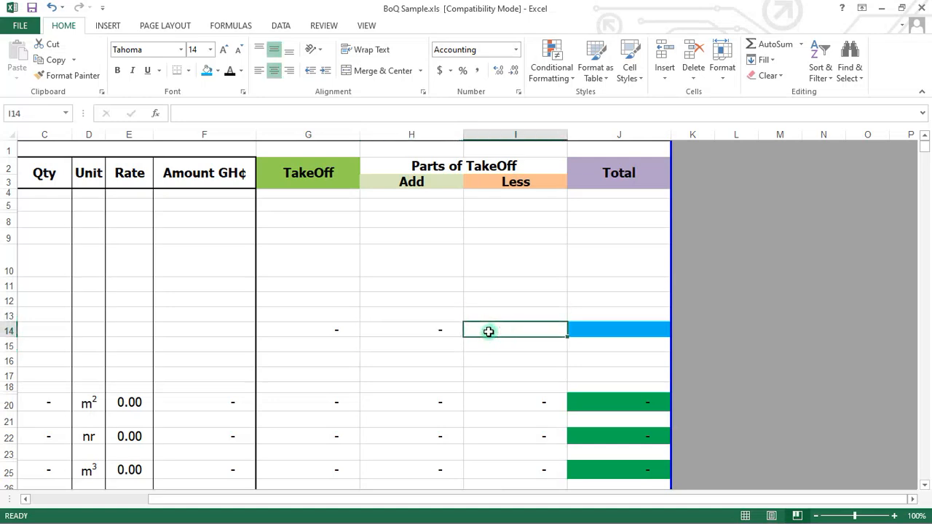
type("0")
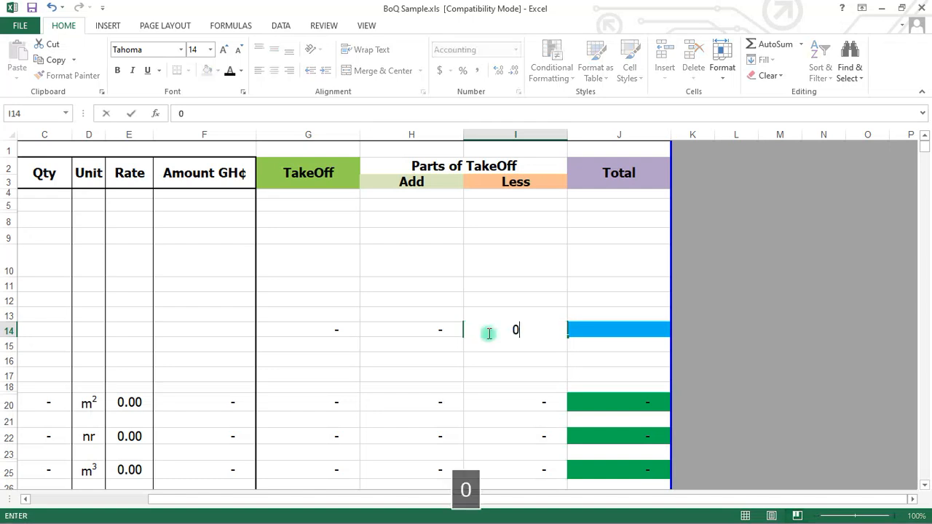
key("Return")
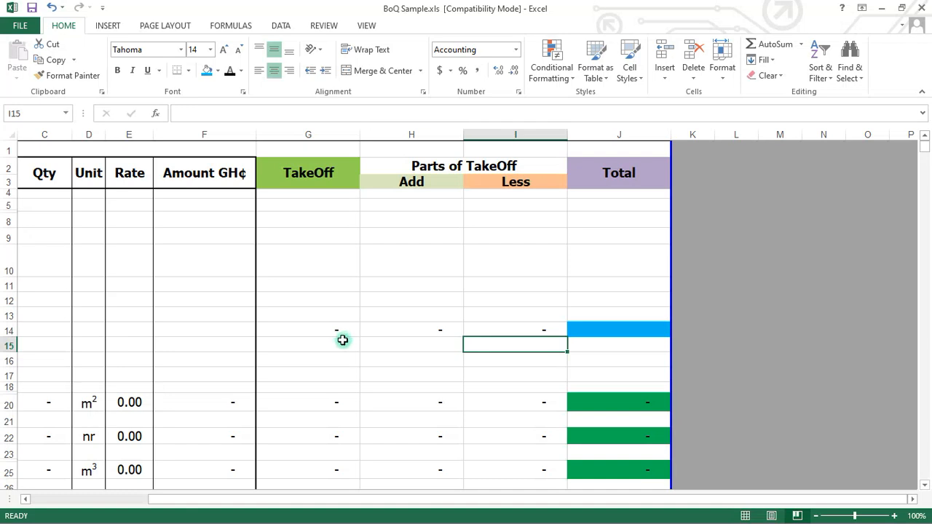
Examine how the TakeOff, Add and Less cells in row 14 line up with their headings and the Total cell
left_click(331, 282)
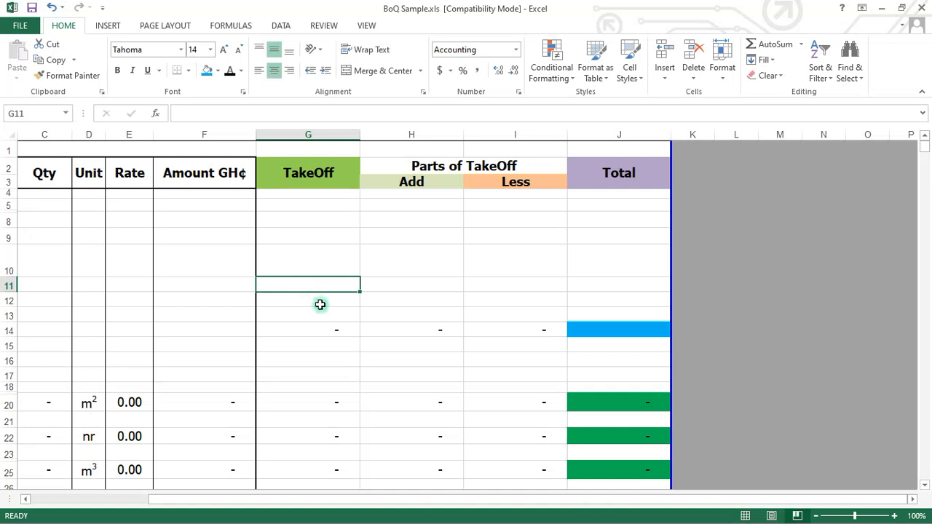
left_click(386, 282)
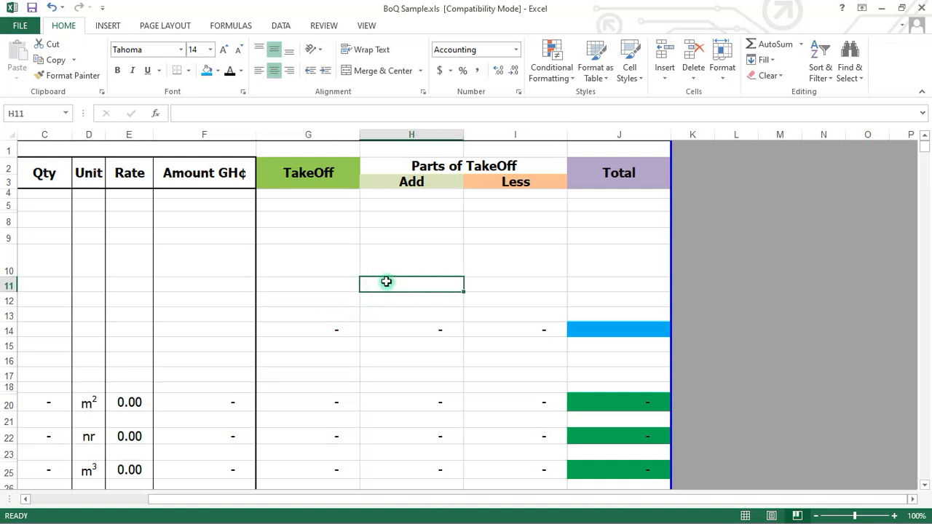
left_click(485, 285)
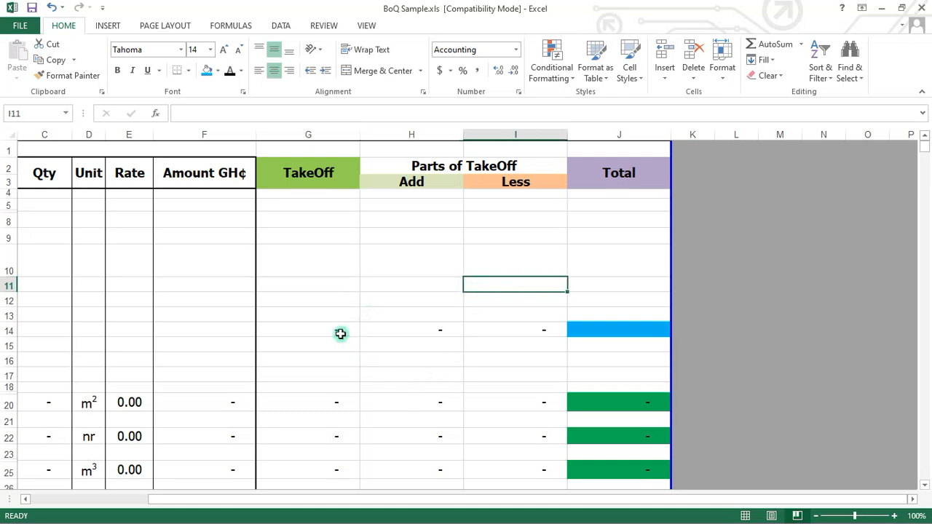
left_click_drag(333, 329, 513, 329)
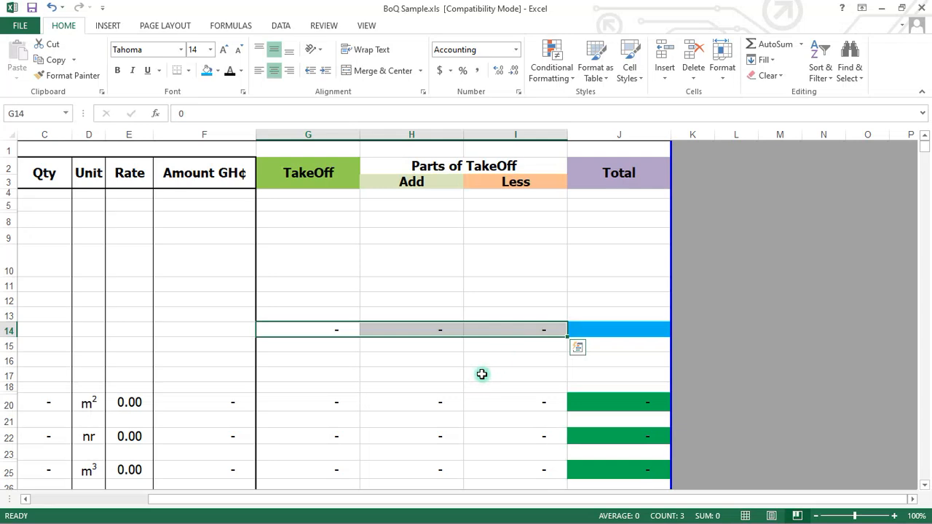
left_click(494, 345)
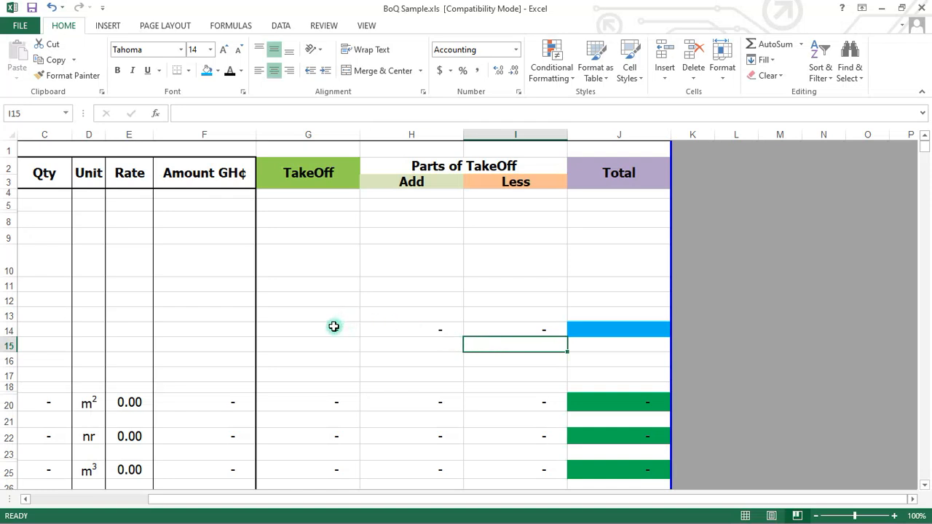
left_click_drag(335, 327, 500, 330)
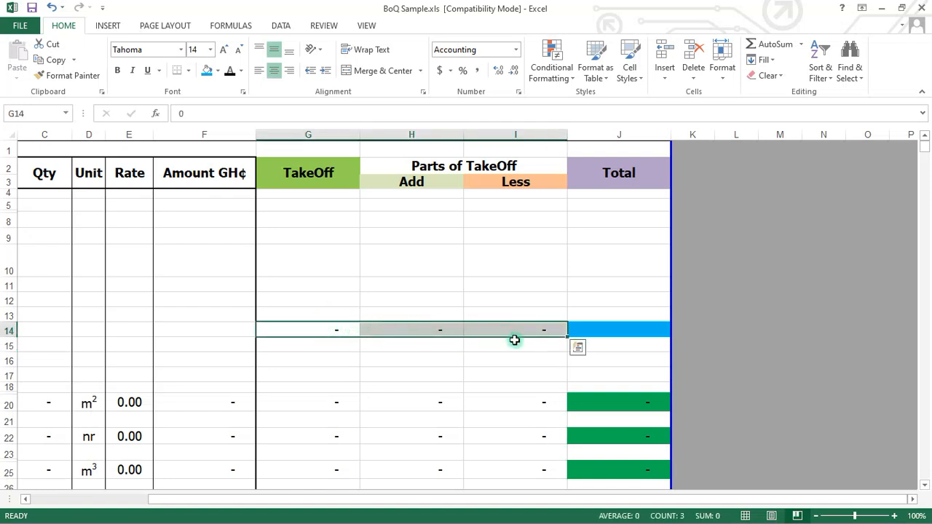
left_click(593, 328)
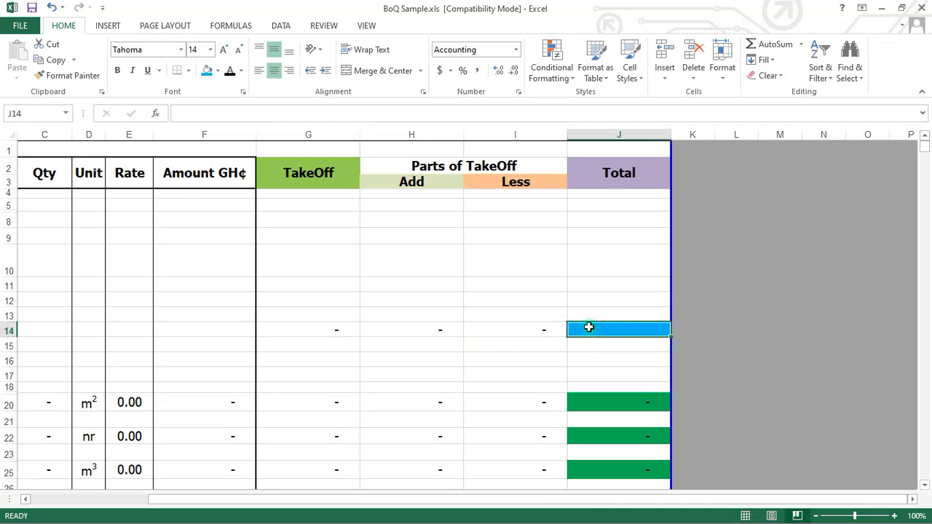
left_click(594, 301)
Enter the formula =G14+H14-I14 in the Substructure row's Total cell (J14)
left_click(584, 329)
type("=")
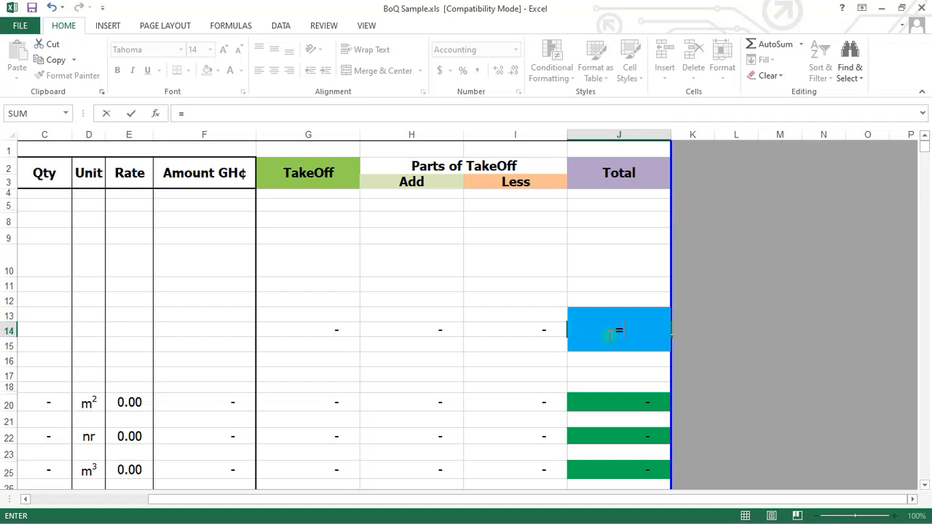
left_click(336, 331)
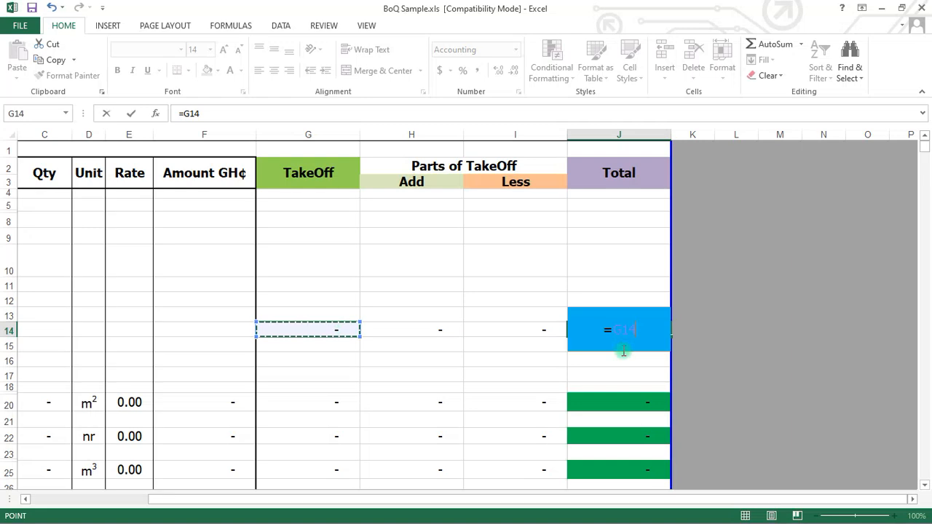
type("+")
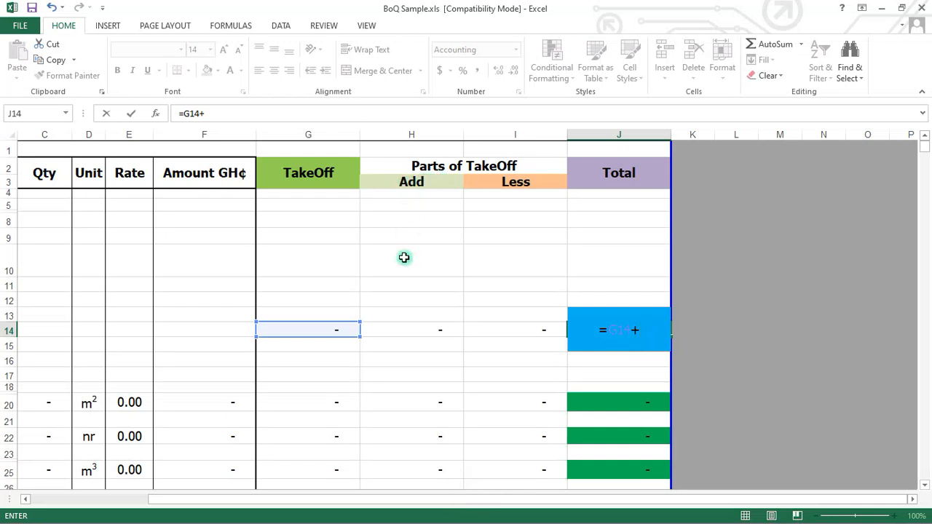
left_click(427, 331)
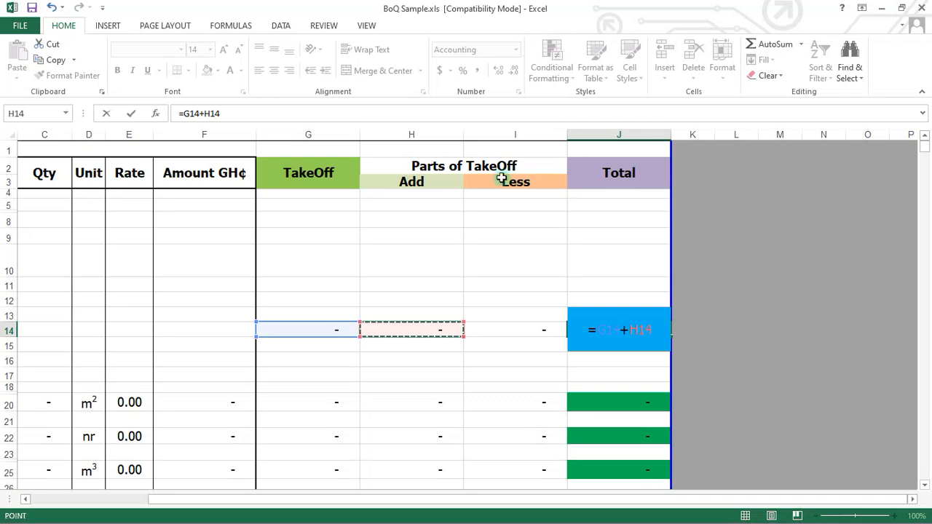
type("-")
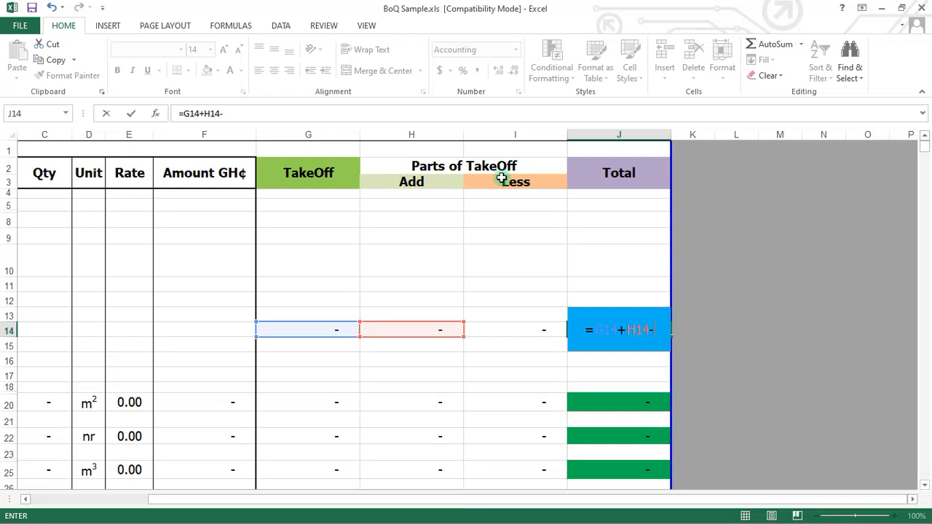
left_click(504, 330)
key("Return")
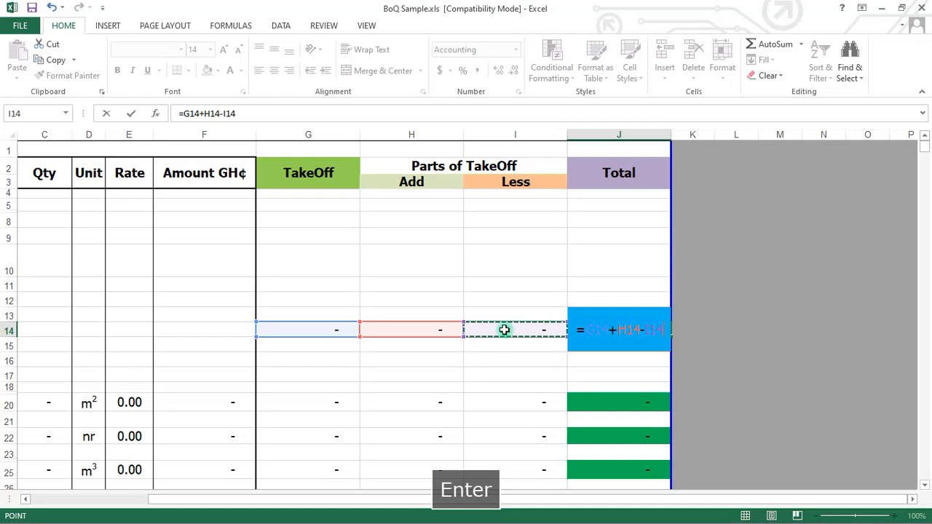
key("Return")
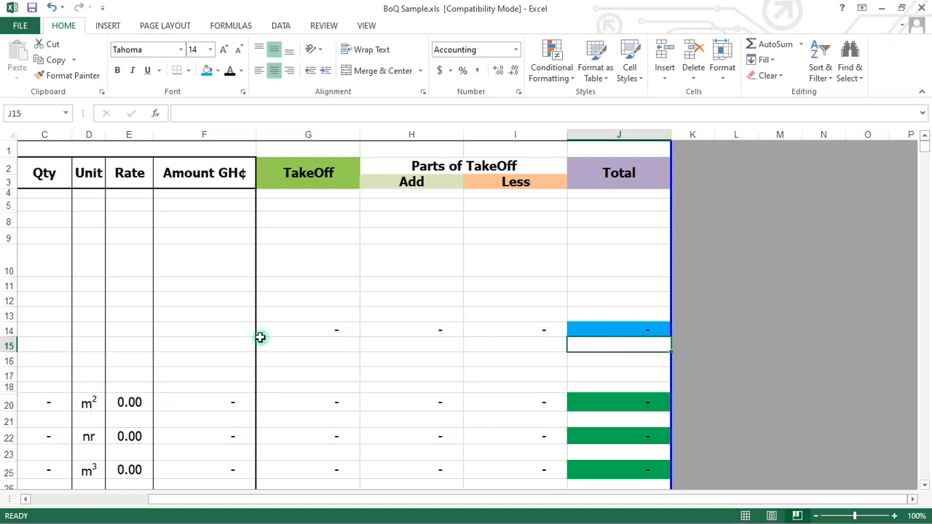
left_click(9, 344)
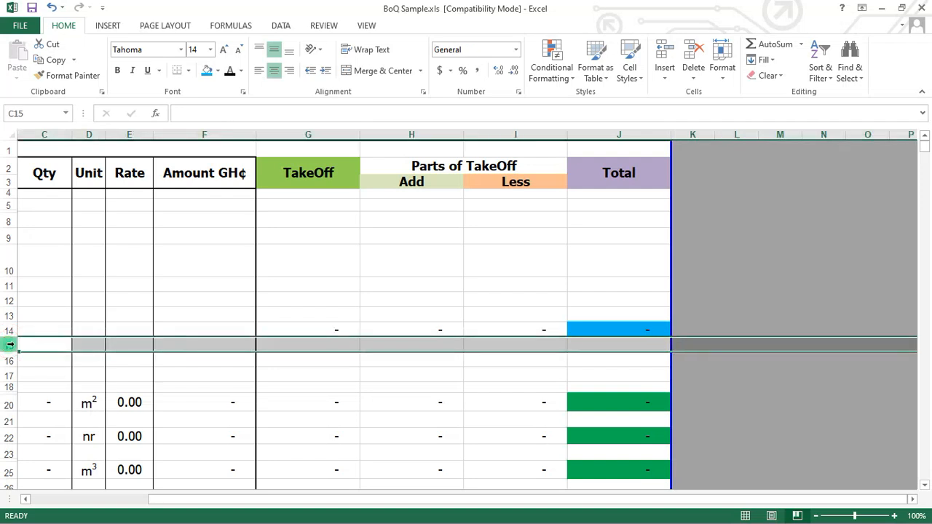
left_click(84, 342)
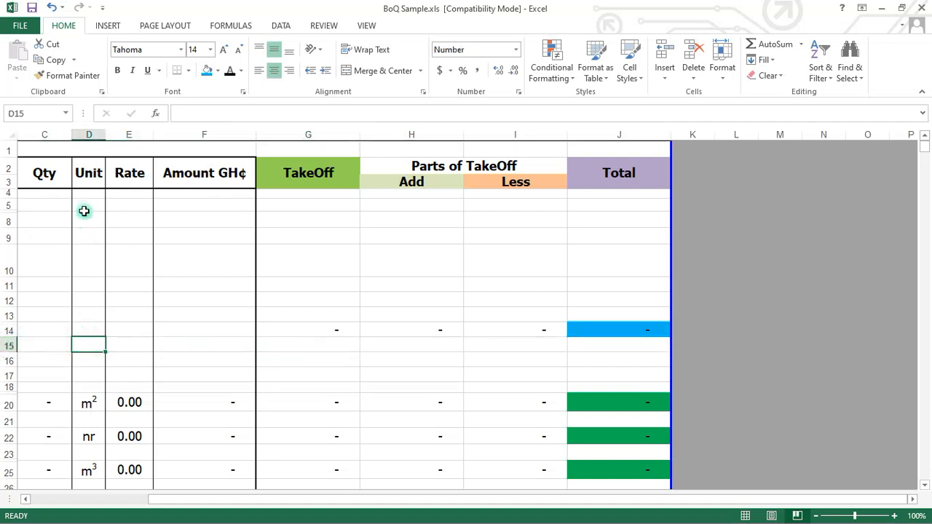
Link the Substructure row's Qty cell (C14) to its Total with the formula =J14
left_click(51, 342)
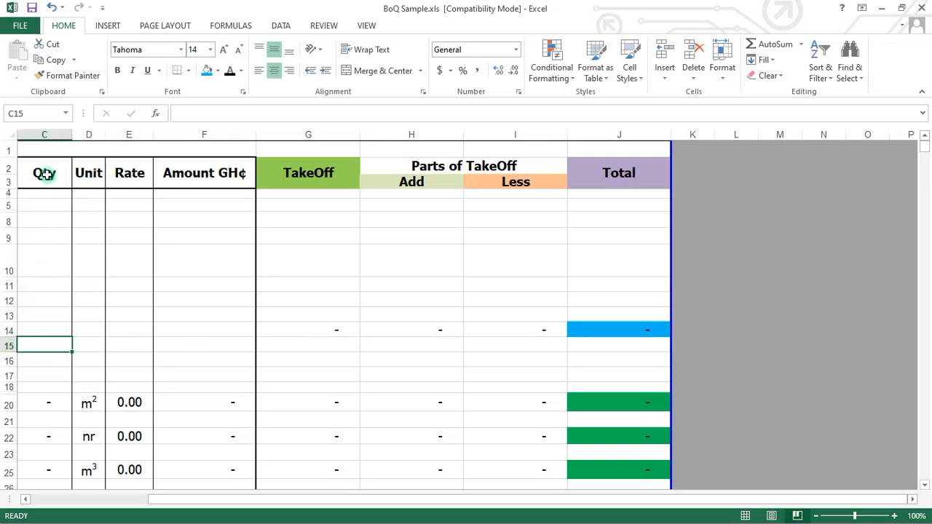
left_click(48, 329)
left_click(5, 330)
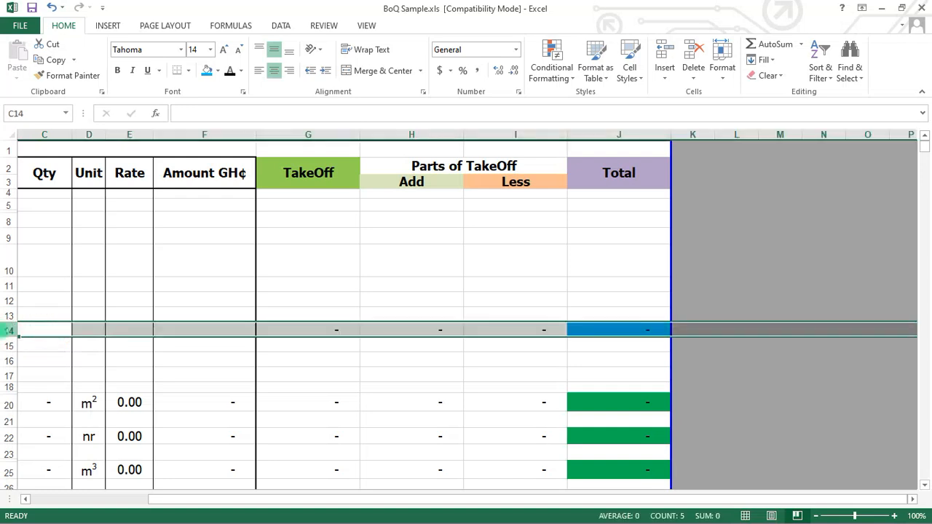
left_click(39, 332)
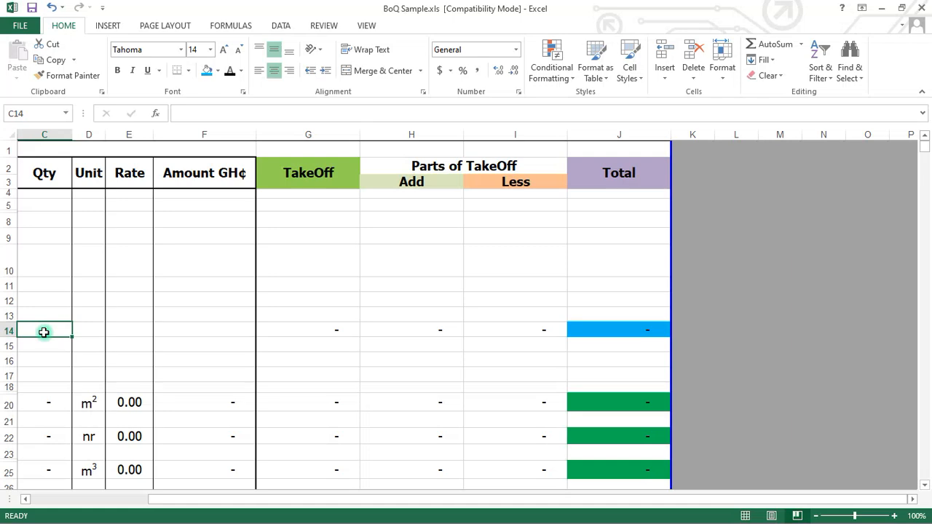
type("=")
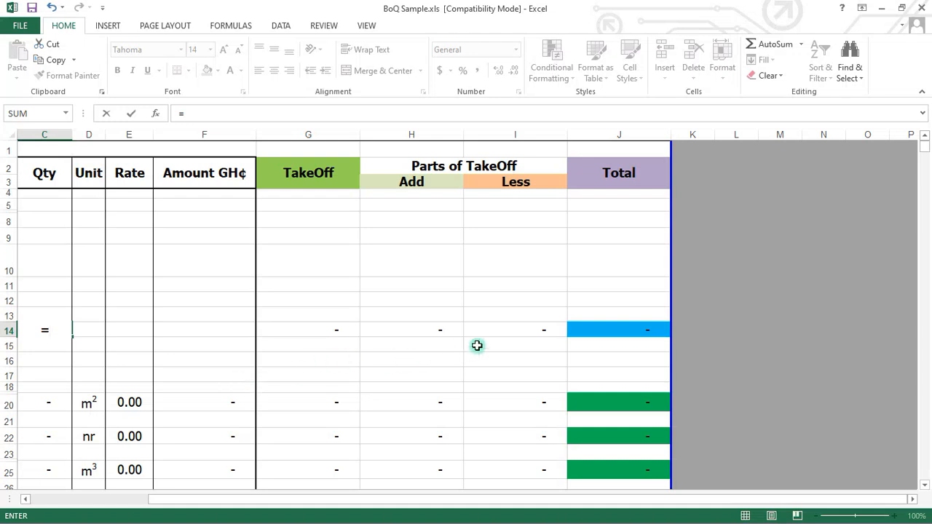
left_click(643, 327)
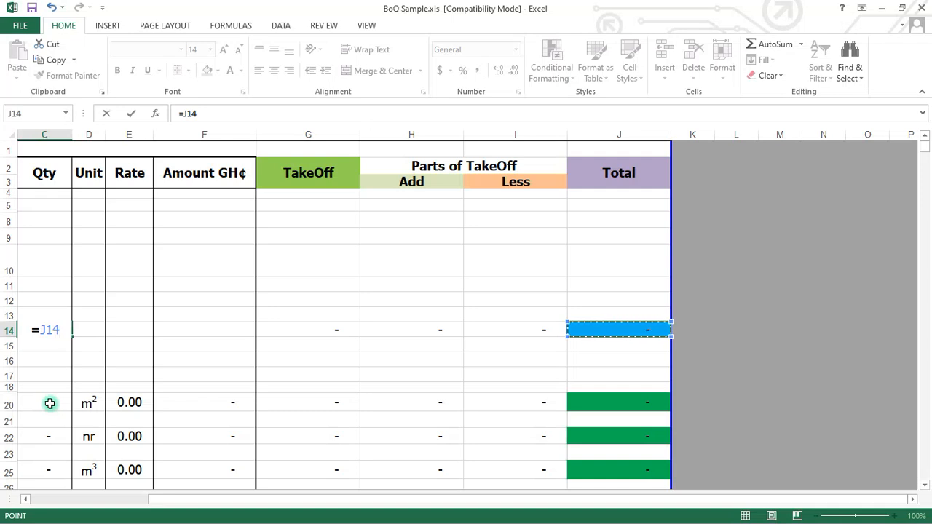
key("Return")
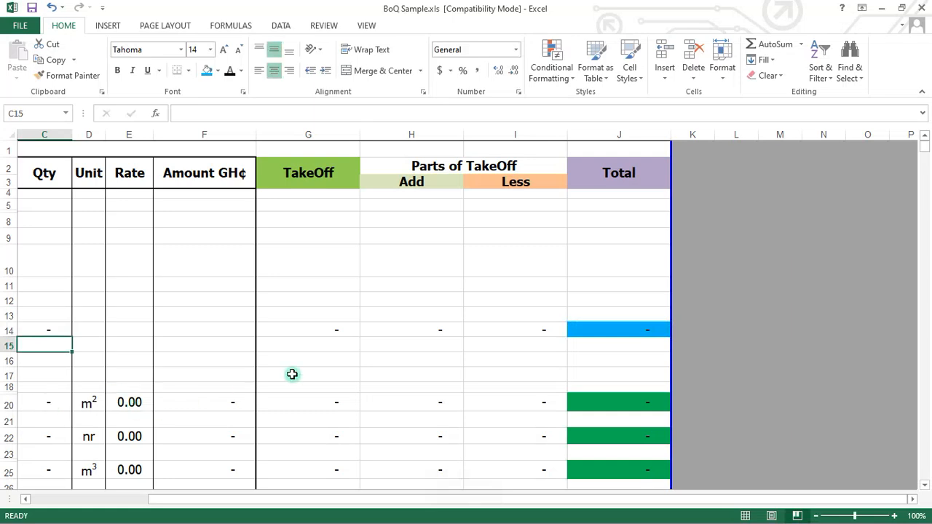
Enter 100 in the Substructure row's TakeOff cell (G14) and check the row's Qty and Total cells
left_click(329, 332)
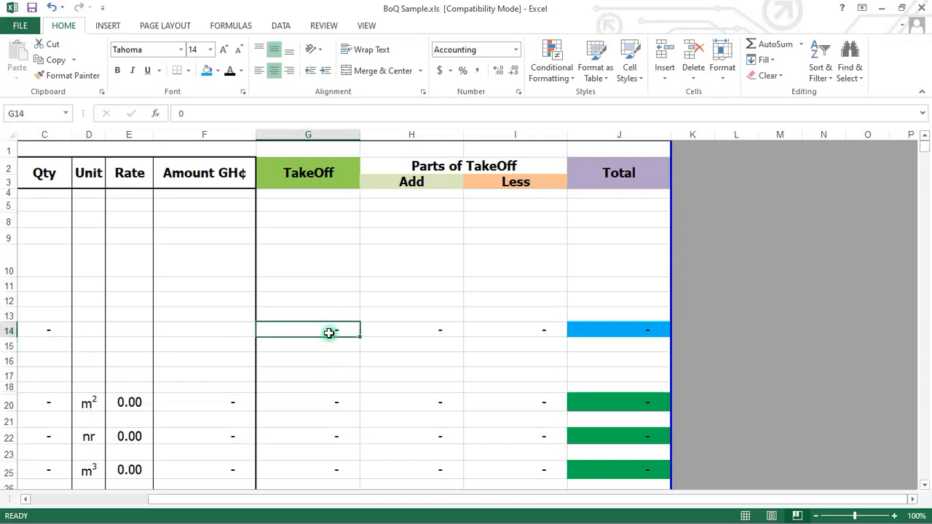
type("100")
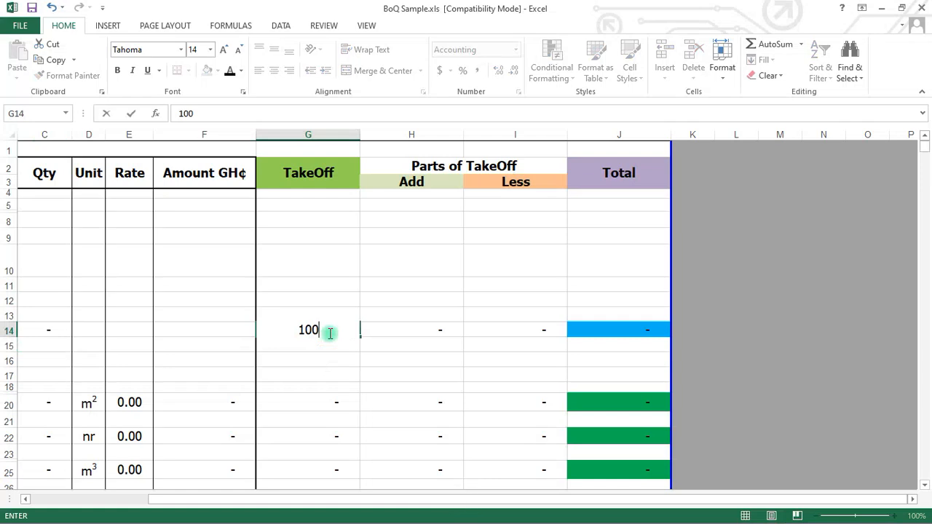
key("Return")
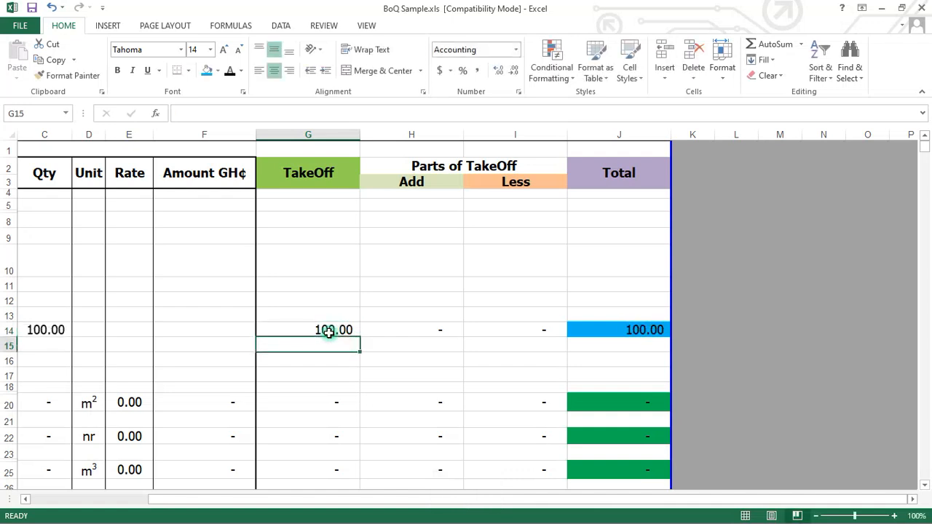
left_click(46, 330)
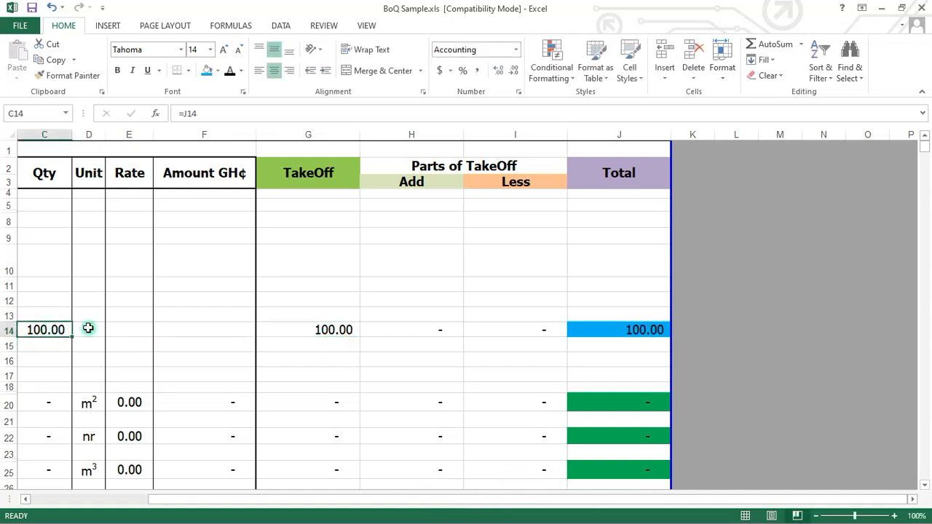
left_click(636, 334)
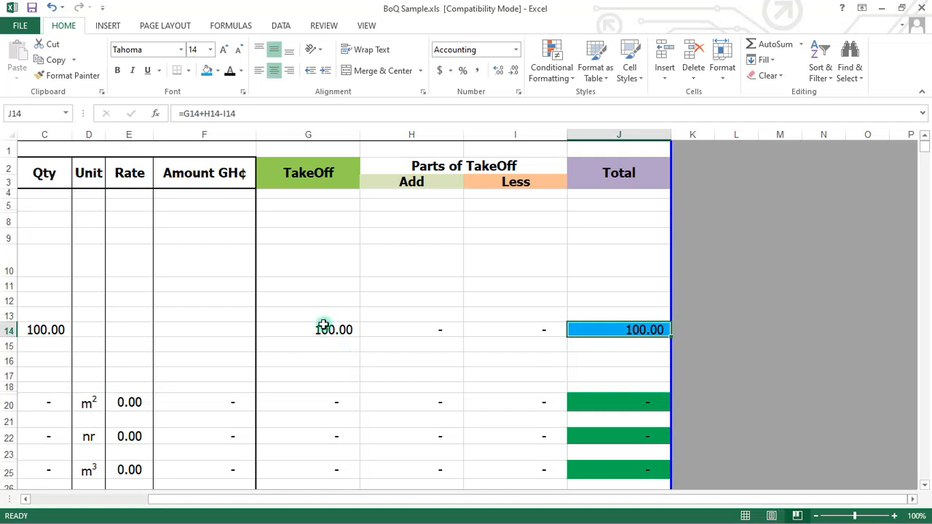
Enter 20 in the Substructure row's Add cell (H14)
left_click(424, 330)
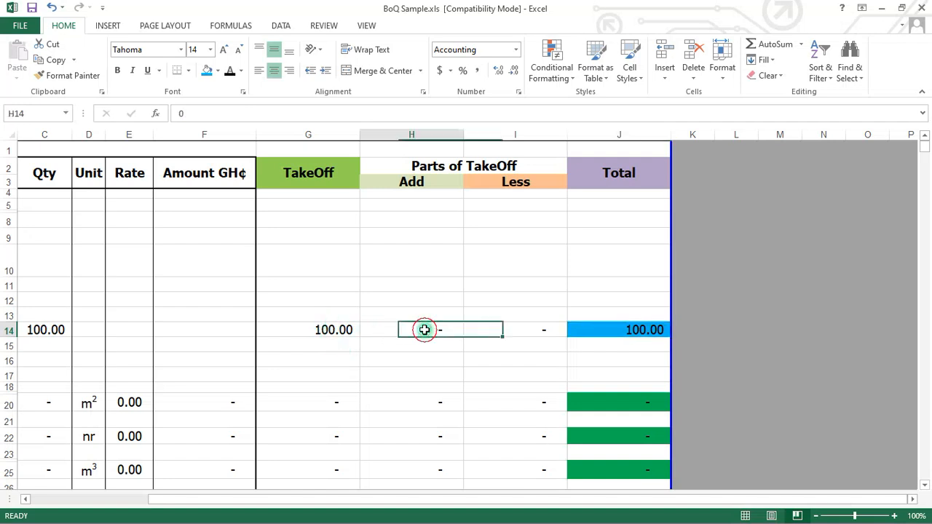
left_click(516, 330)
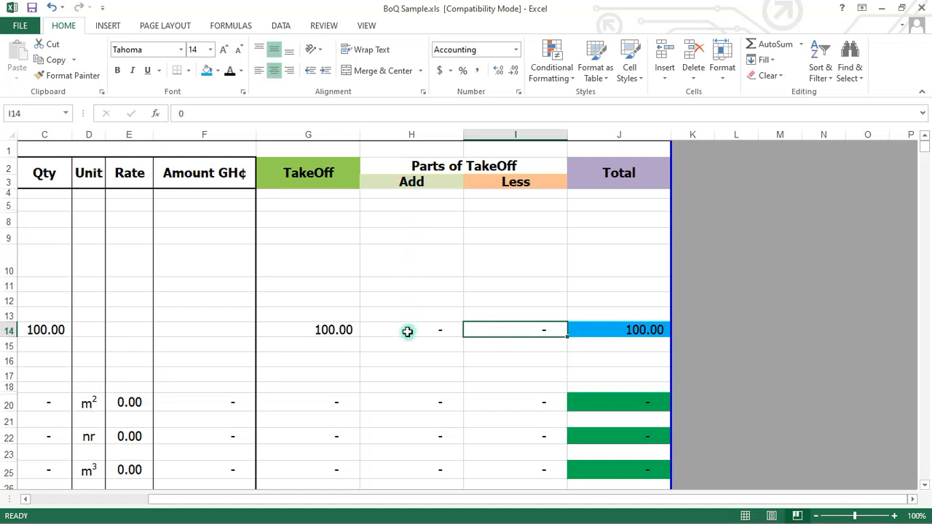
left_click(438, 333)
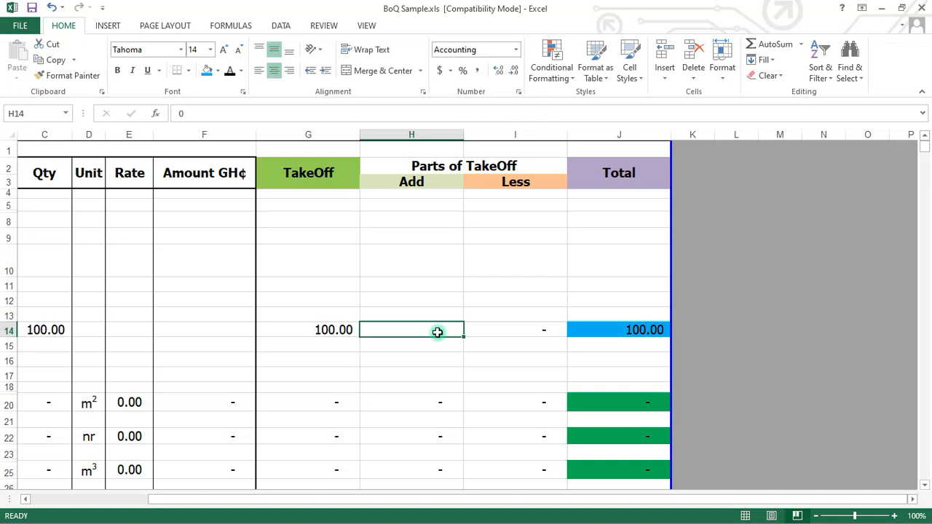
type("20")
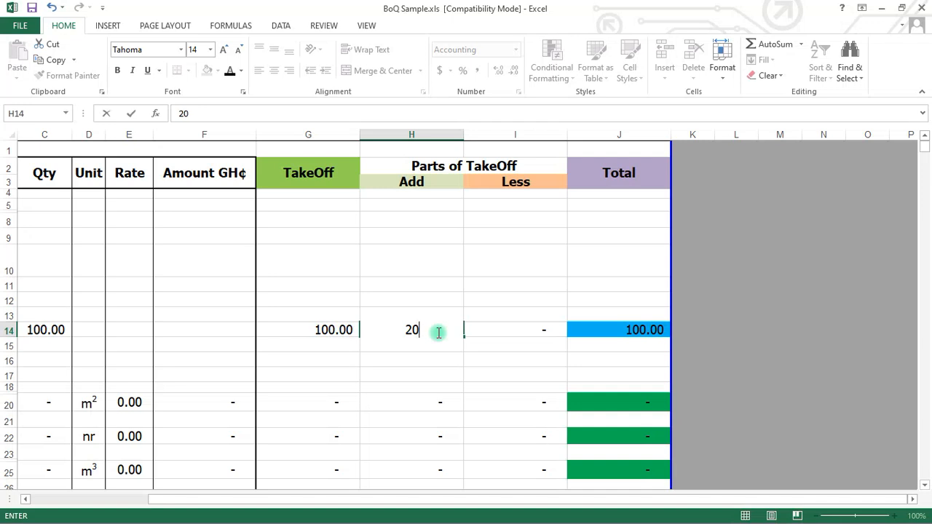
key("Return")
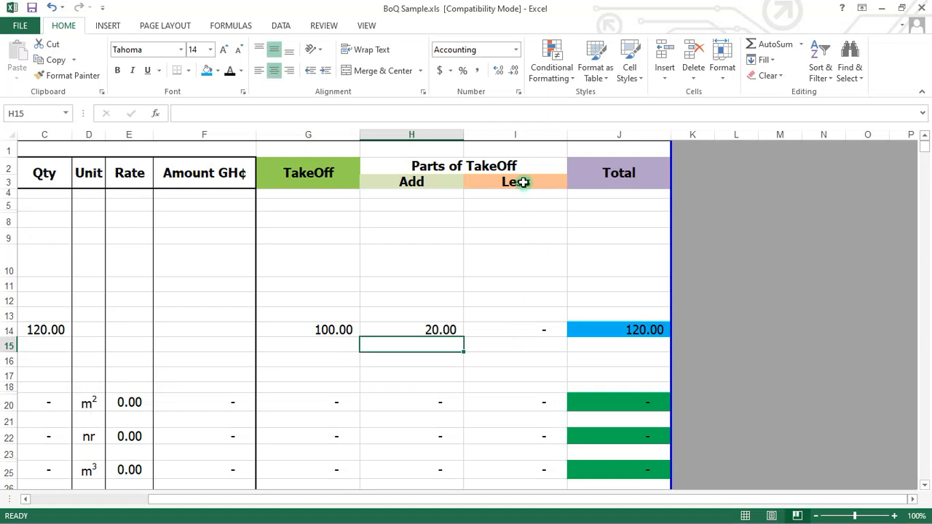
Enter 17 in the Substructure row's Less cell (I14)
left_click(525, 330)
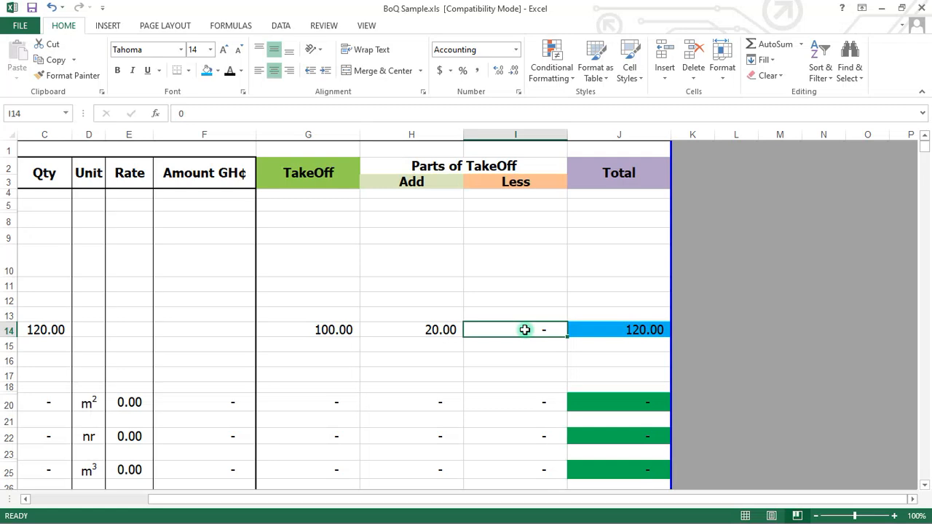
type("17")
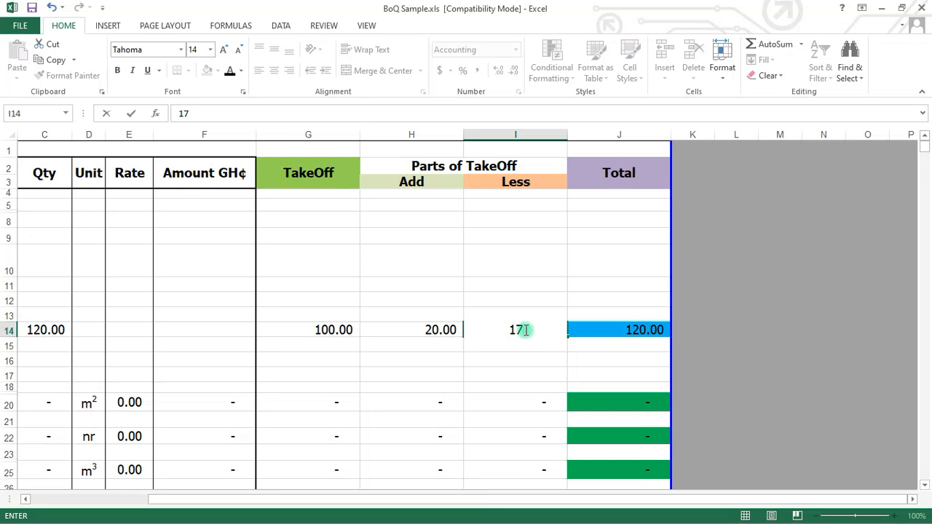
key("Return")
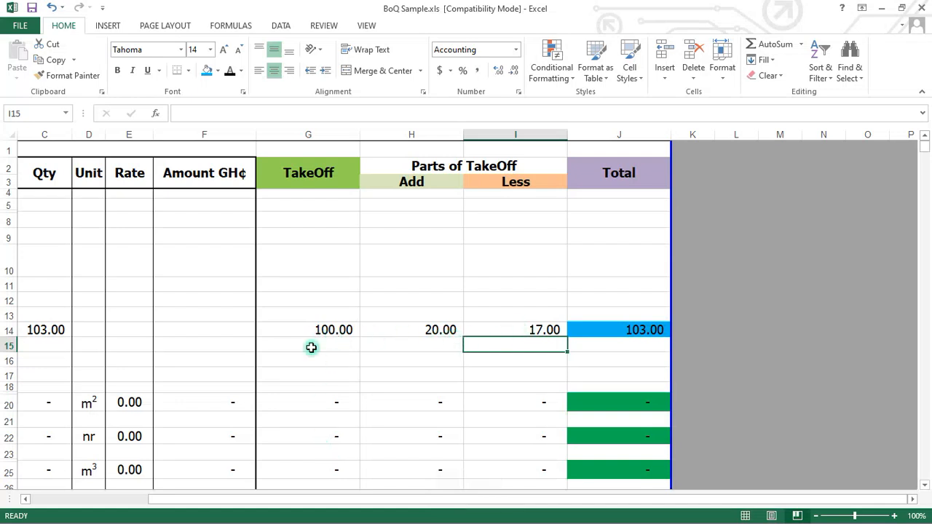
Examine how row 14's TakeOff, Add and Less cells feed its Total and Qty, and compare them with the Excavation & Filling item rows
left_click(339, 329)
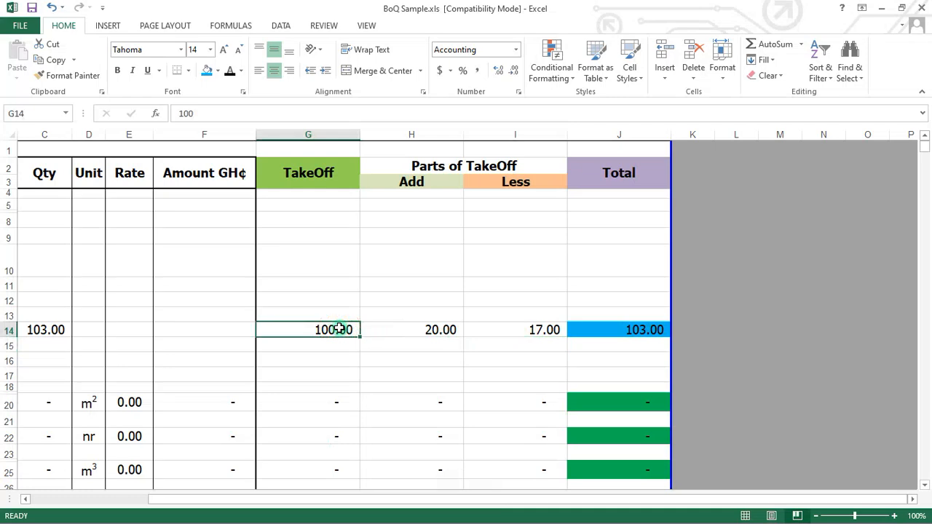
left_click(428, 332)
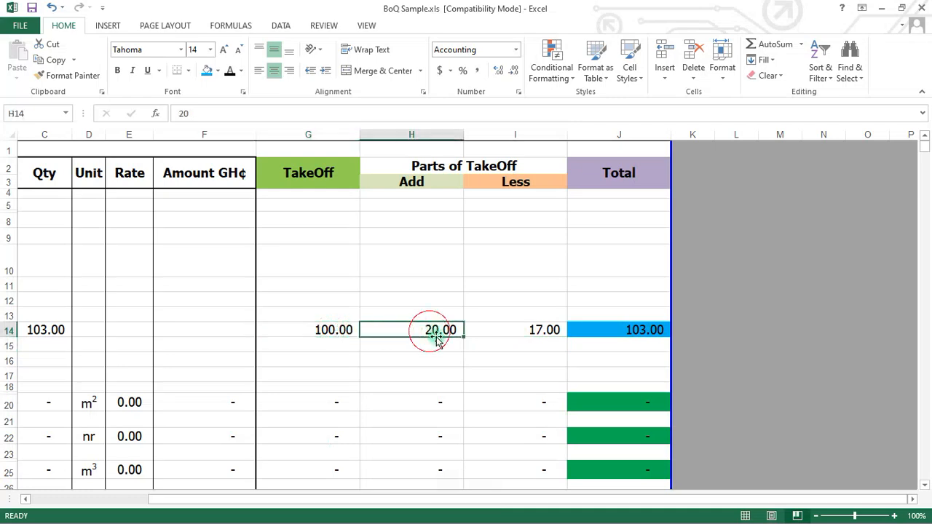
left_click(542, 333)
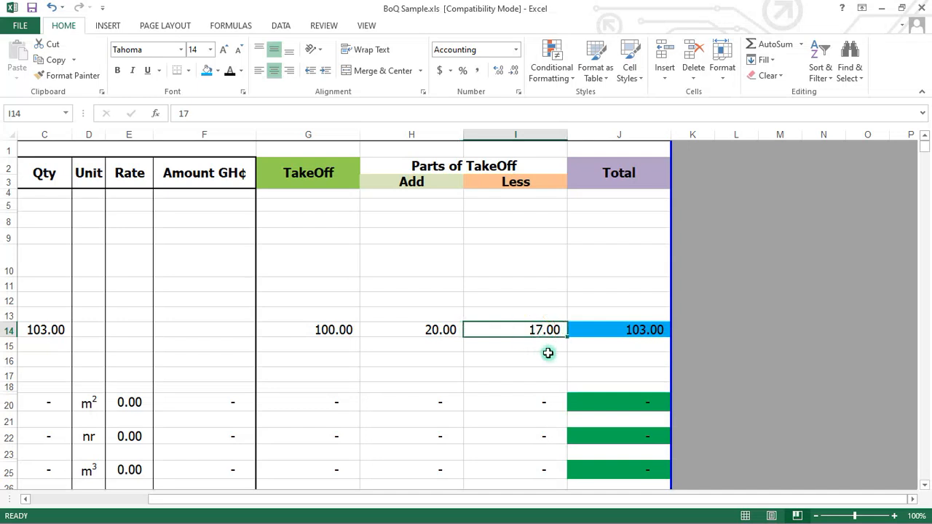
left_click(631, 330)
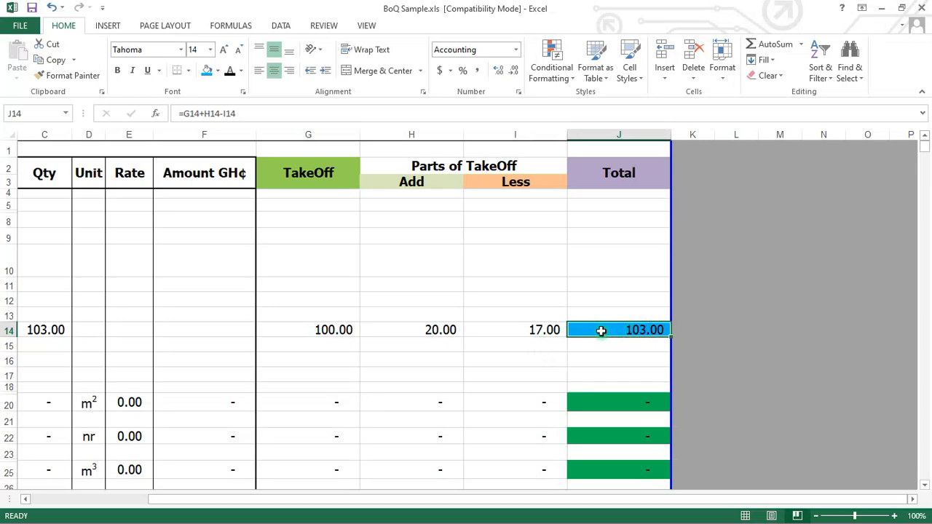
left_click(46, 332)
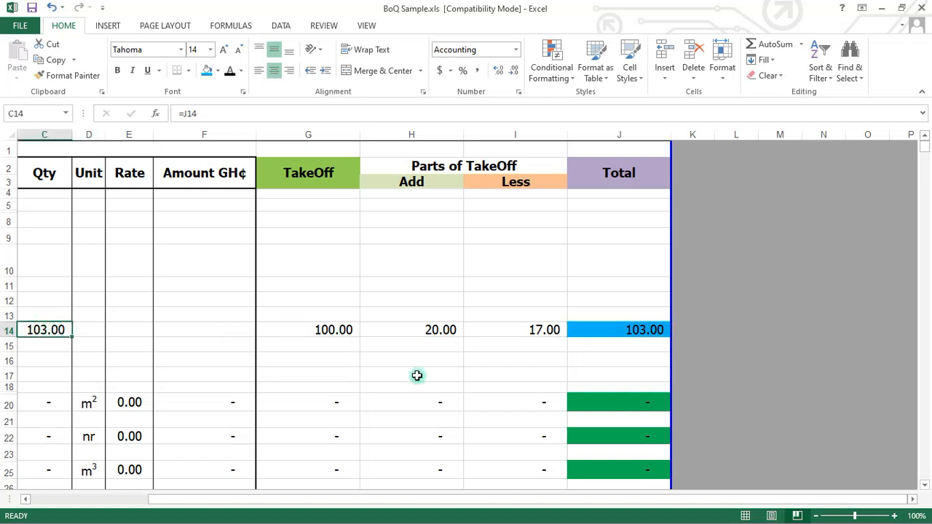
left_click(816, 517)
left_click(817, 516)
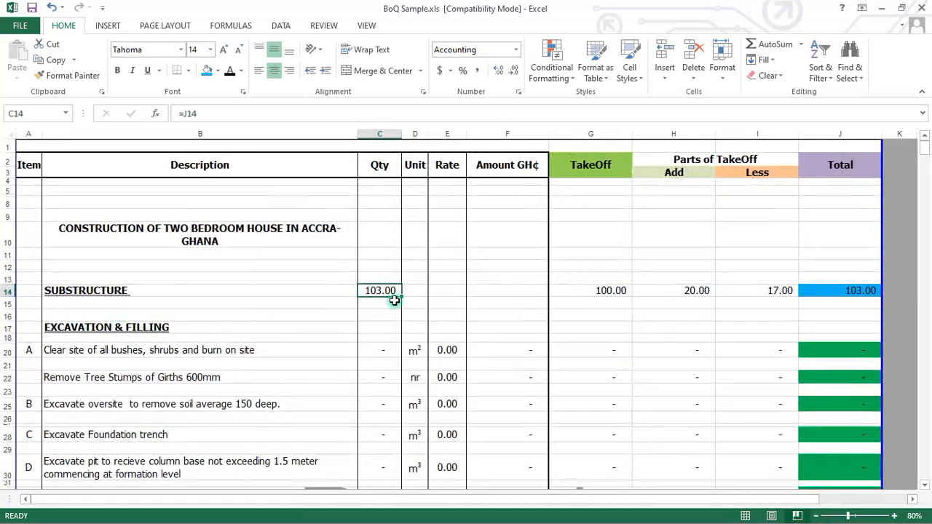
left_click(9, 291)
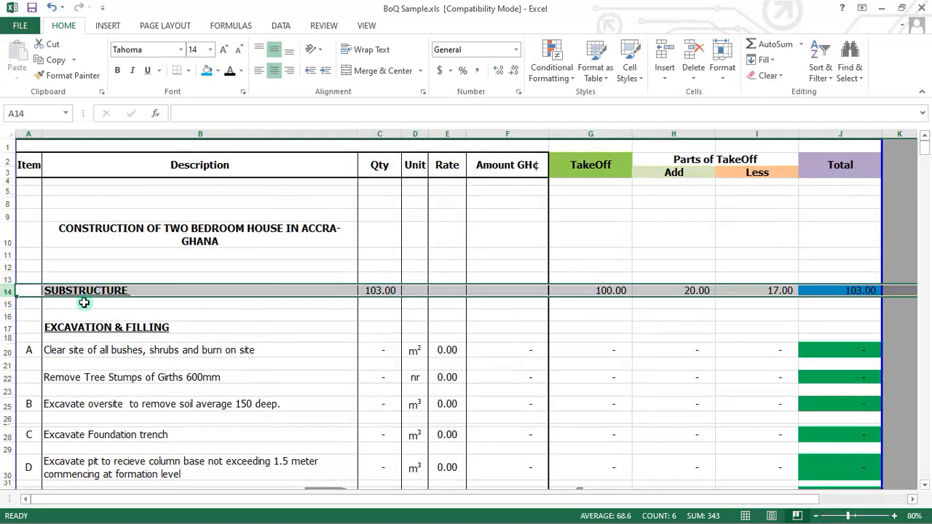
left_click_drag(560, 352, 833, 477)
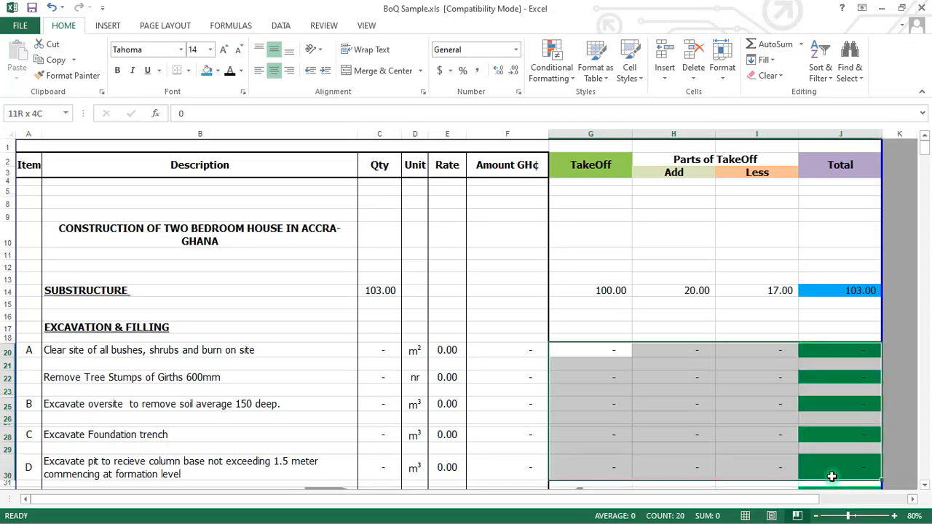
left_click(661, 431)
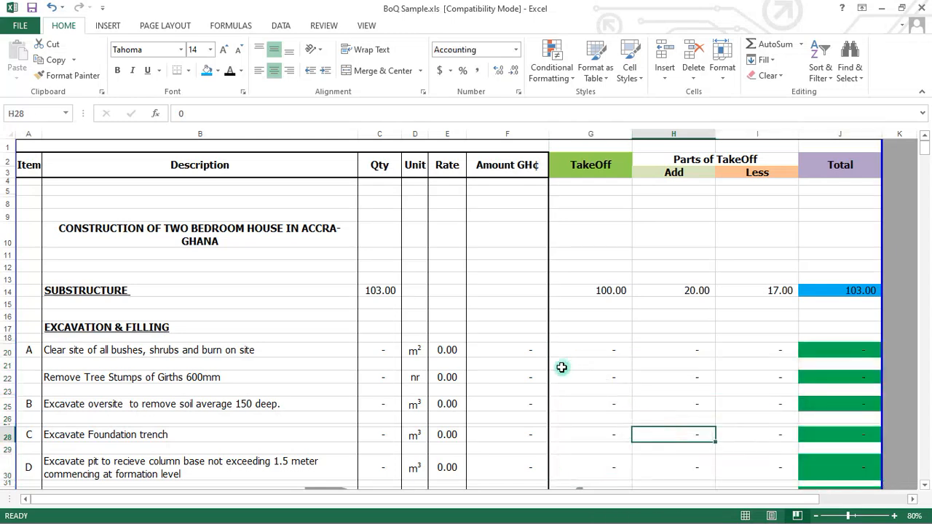
Examine the Amount formula of the Clear site item (F20) and its unit, along with the Substructure row's Amount, Qty and Rate cells
left_click(523, 351)
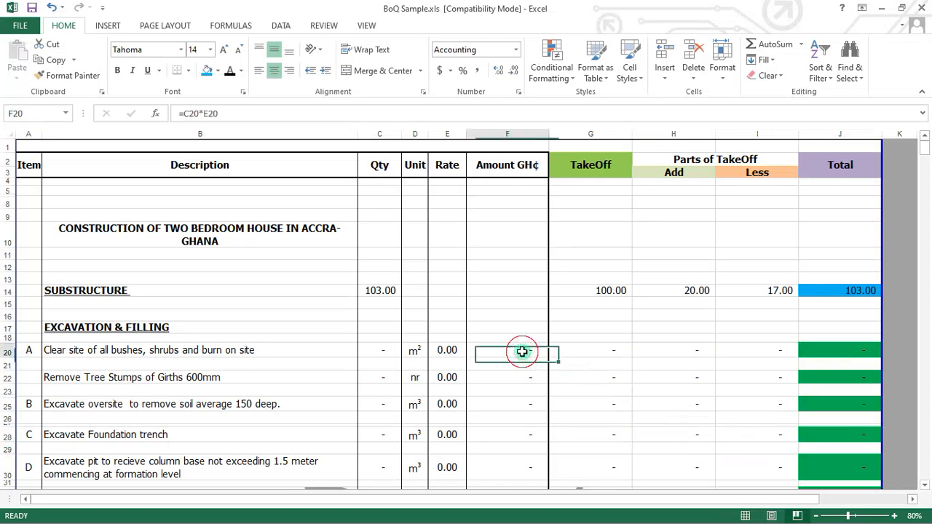
double_click(522, 351)
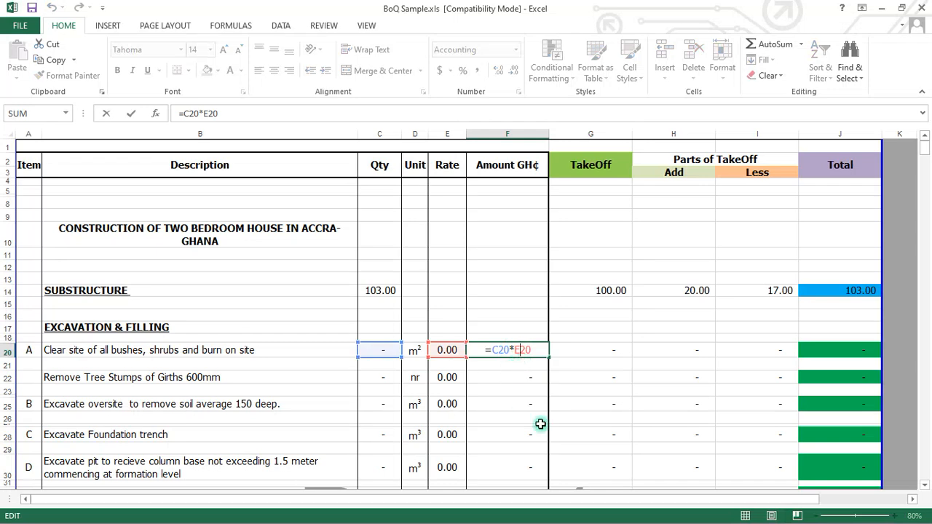
key("Escape")
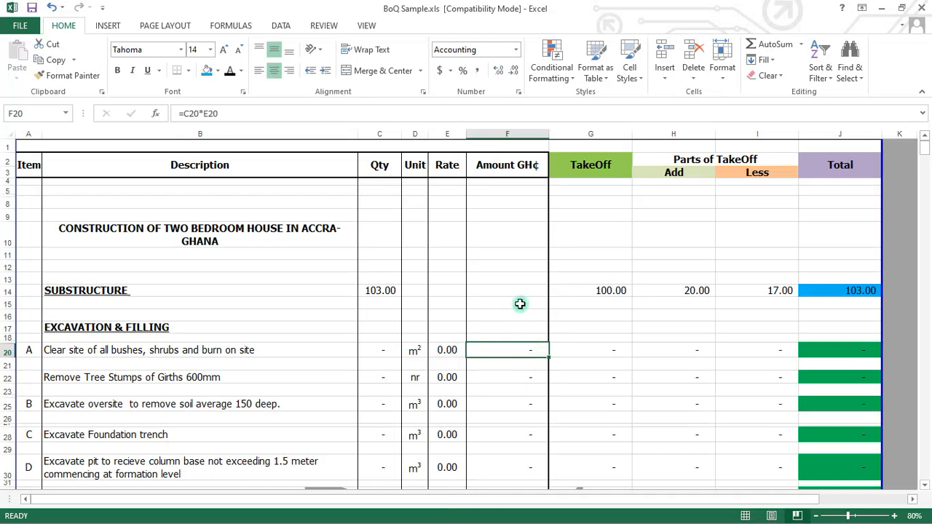
left_click(492, 292)
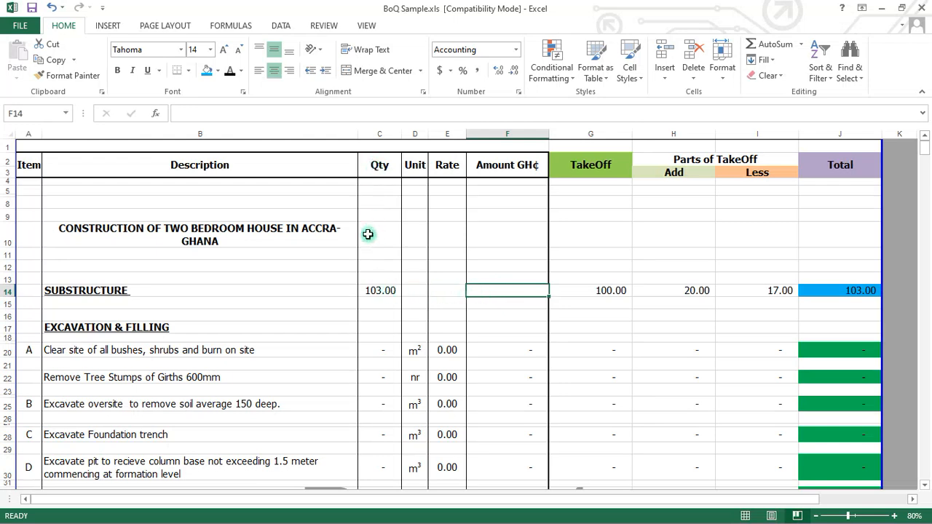
left_click(380, 292)
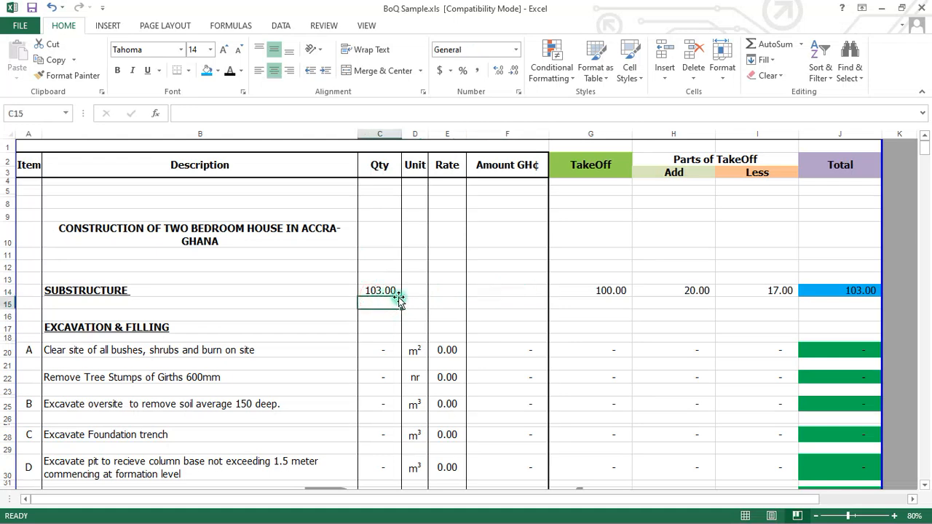
left_click(446, 290)
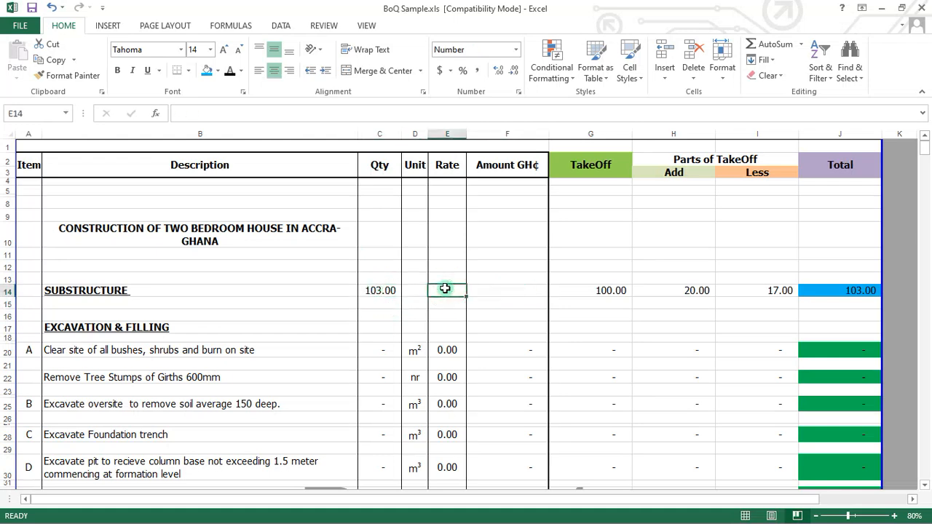
left_click(417, 350)
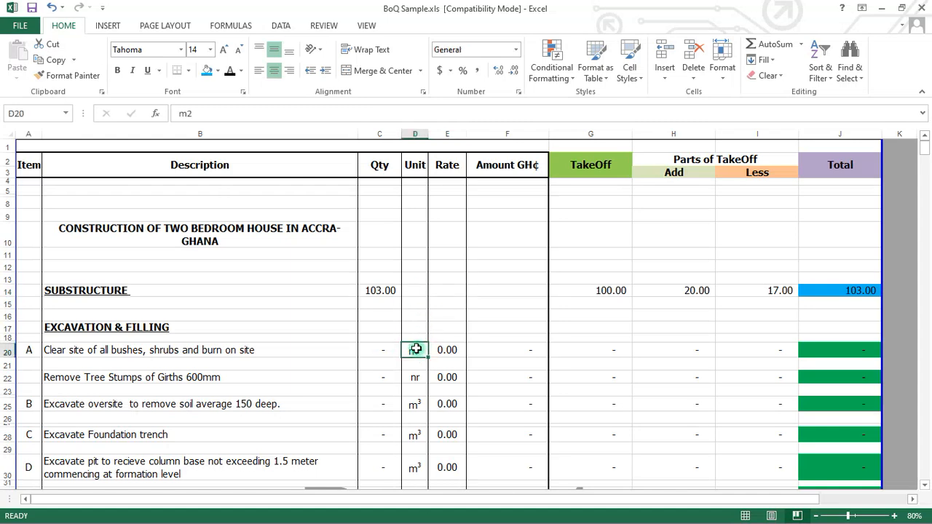
Copy the m² unit of the Clear site item (D20) into the Substructure row's Unit cell (D14)
key("ctrl+c")
key("ctrl+v")
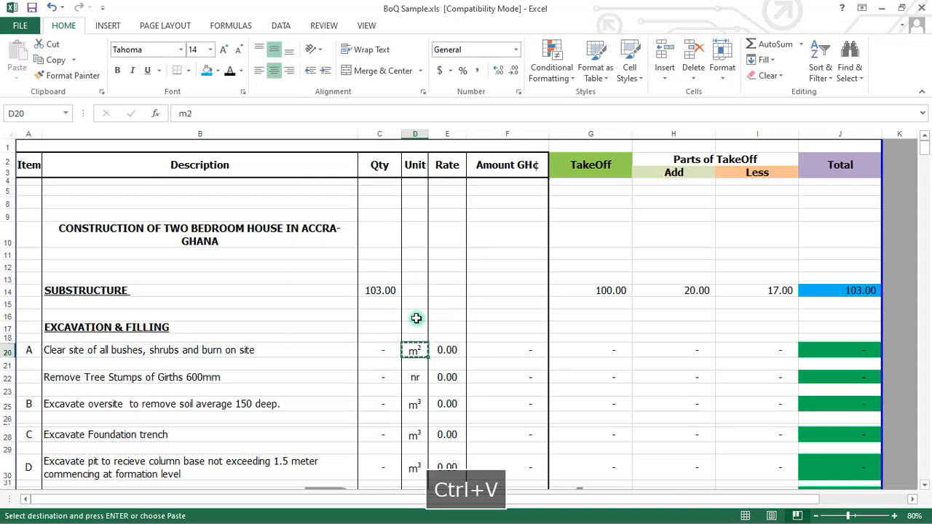
left_click(414, 291)
key("ctrl+v")
key("Escape")
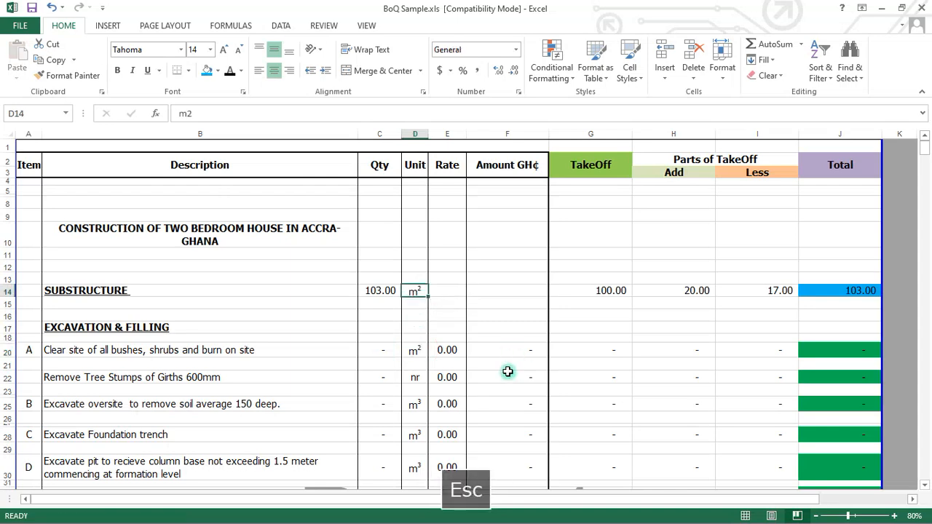
Enter 10 in the Substructure row's Rate cell (E14)
left_click(443, 291)
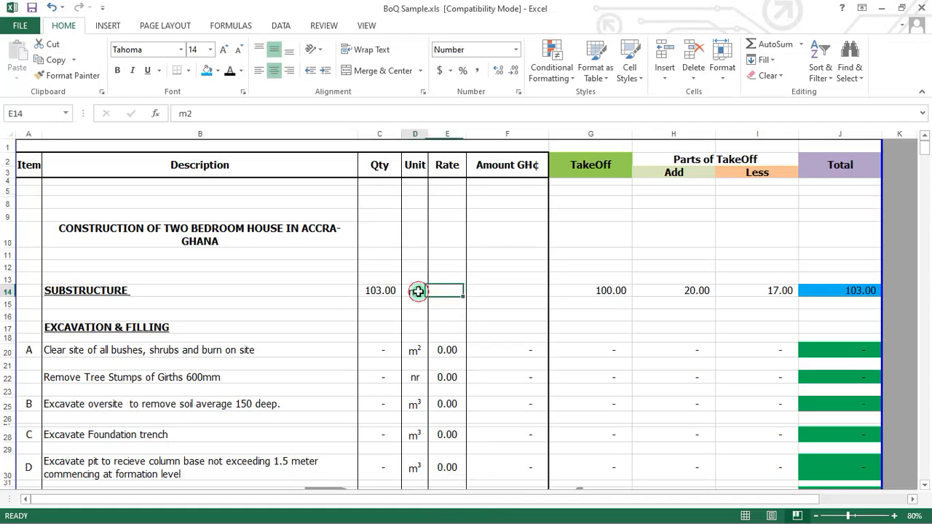
left_click(419, 292)
left_click(384, 292)
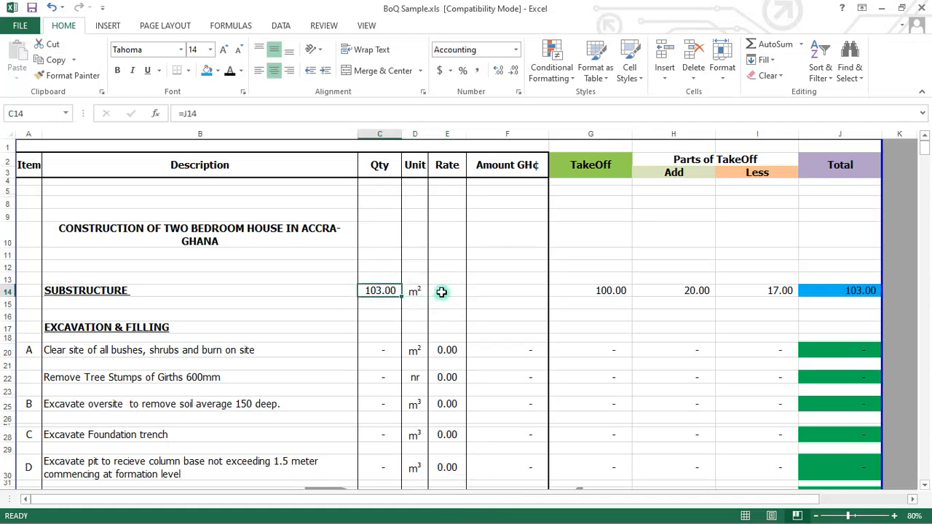
key("Right")
key("Right")
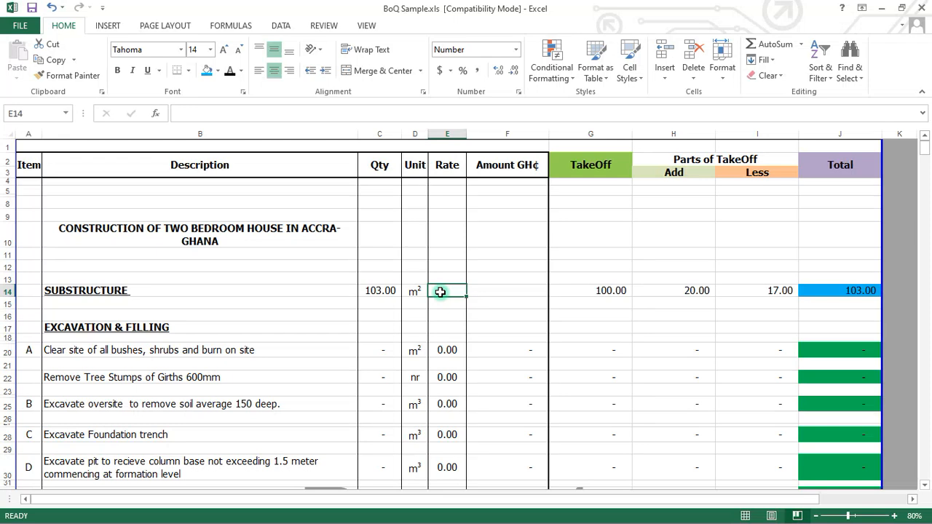
type("10")
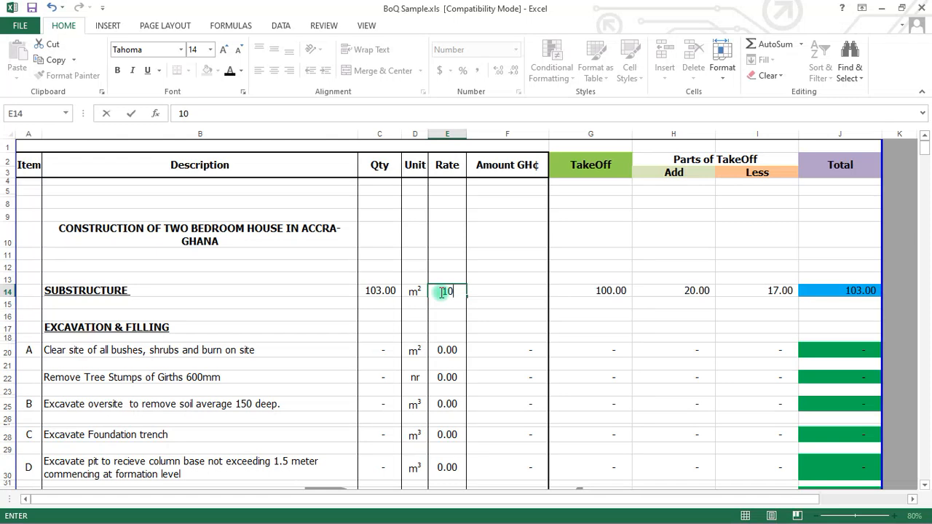
left_click(507, 294)
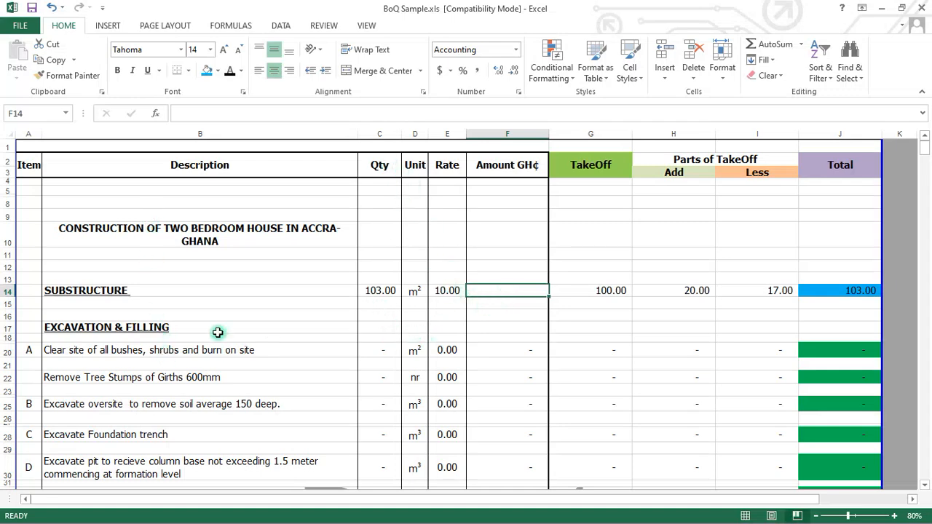
Compute the Substructure row's Amount in F14 as Qty times Rate with the formula =C14*E14
left_click(384, 289)
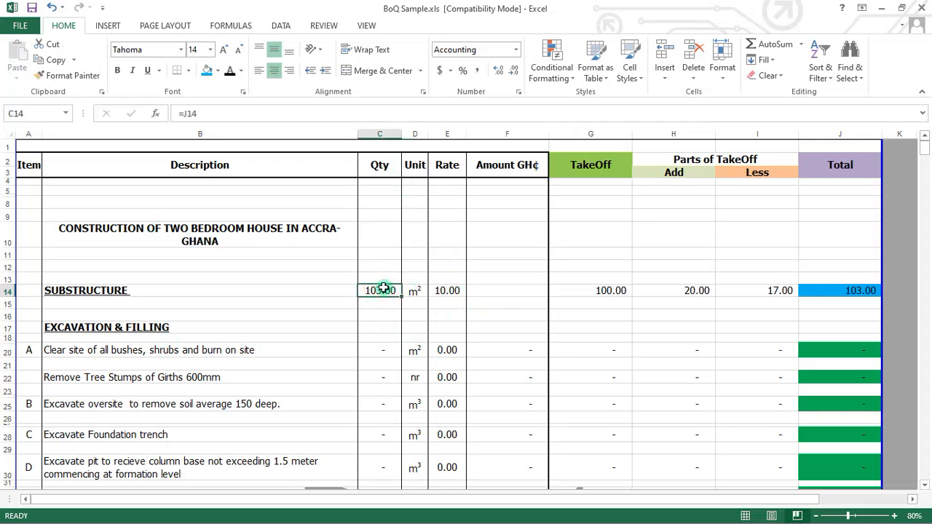
left_click(449, 290)
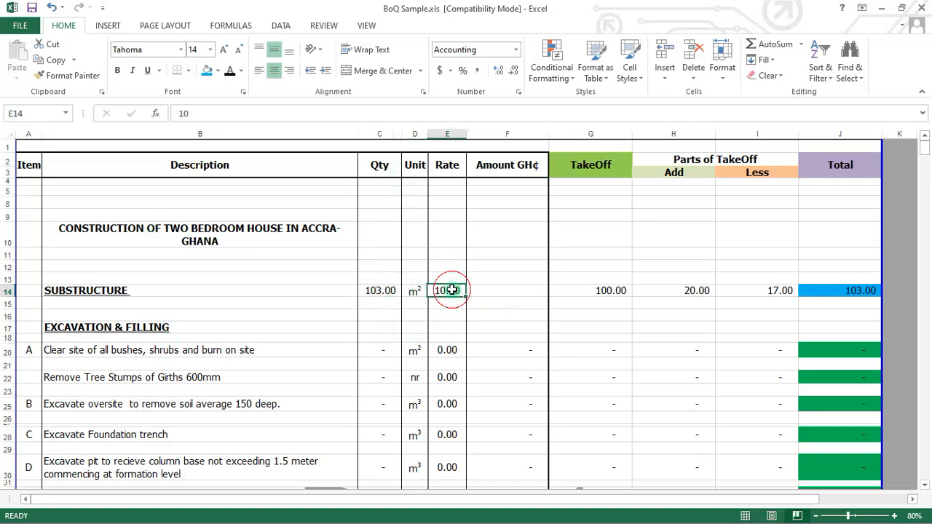
left_click(505, 290)
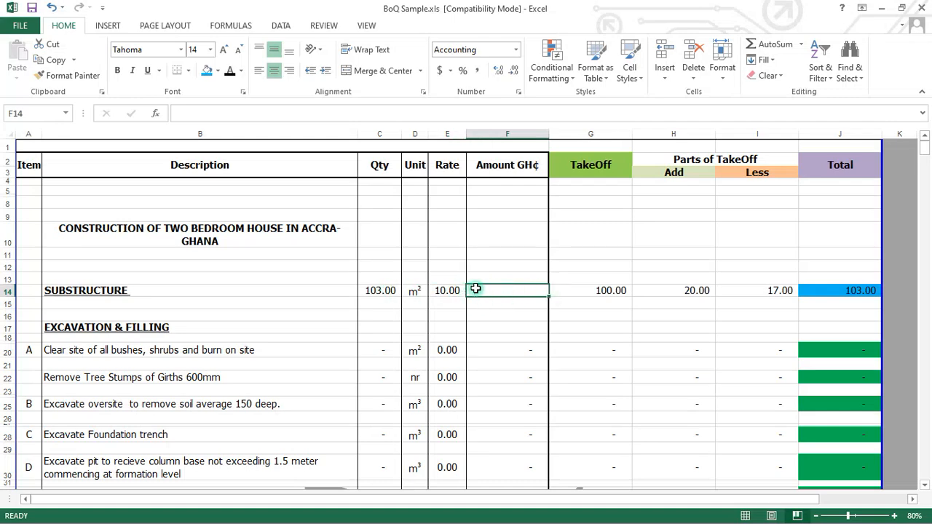
left_click(490, 252)
left_click(487, 291)
type("=")
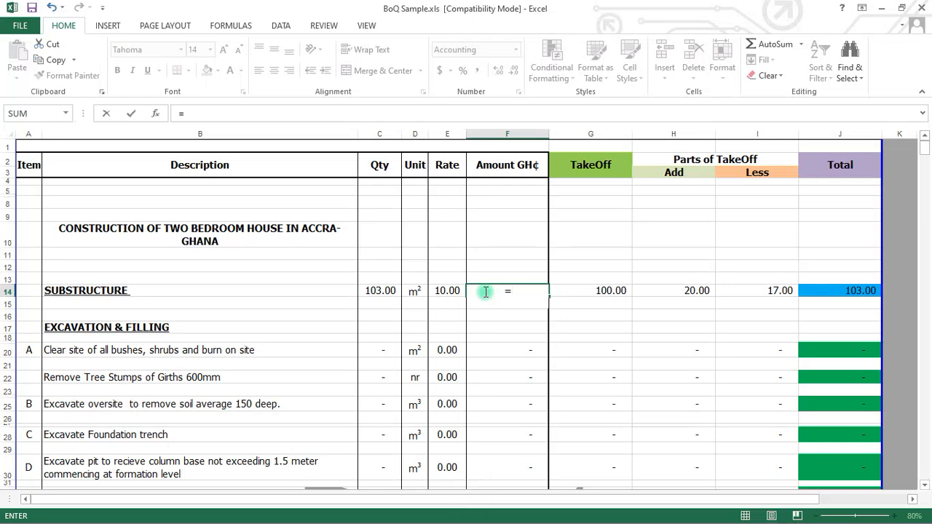
left_click(382, 290)
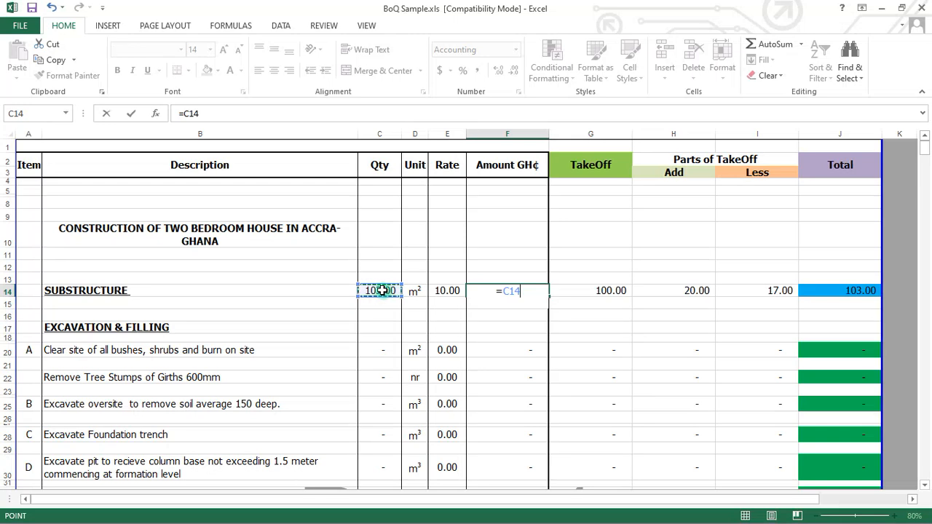
type("*")
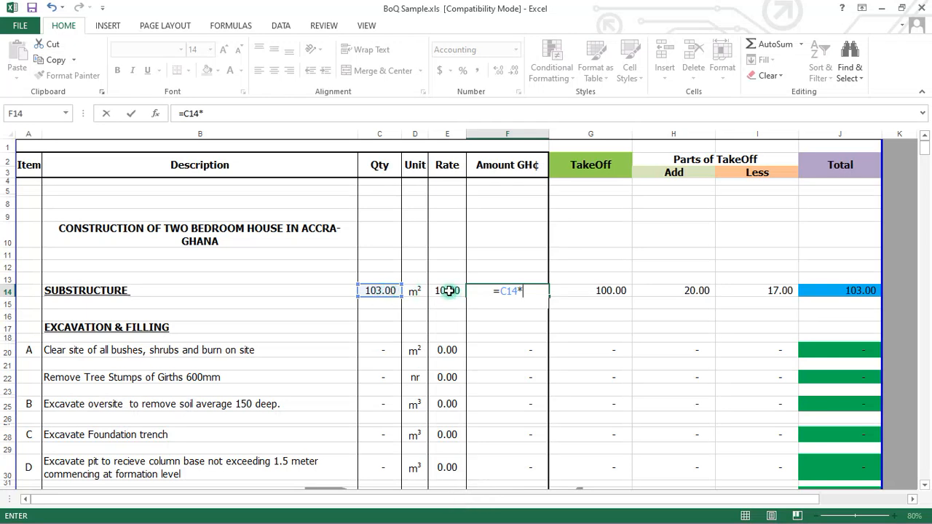
left_click(449, 290)
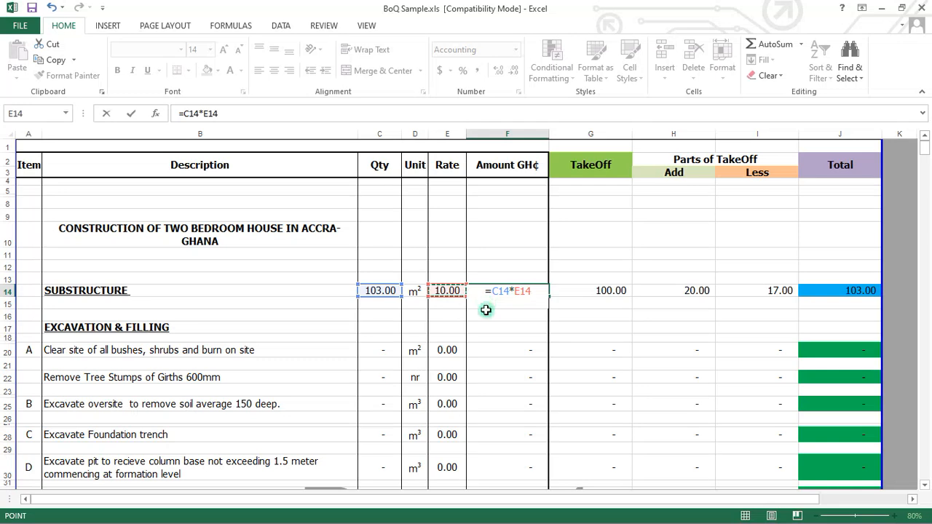
key("Return")
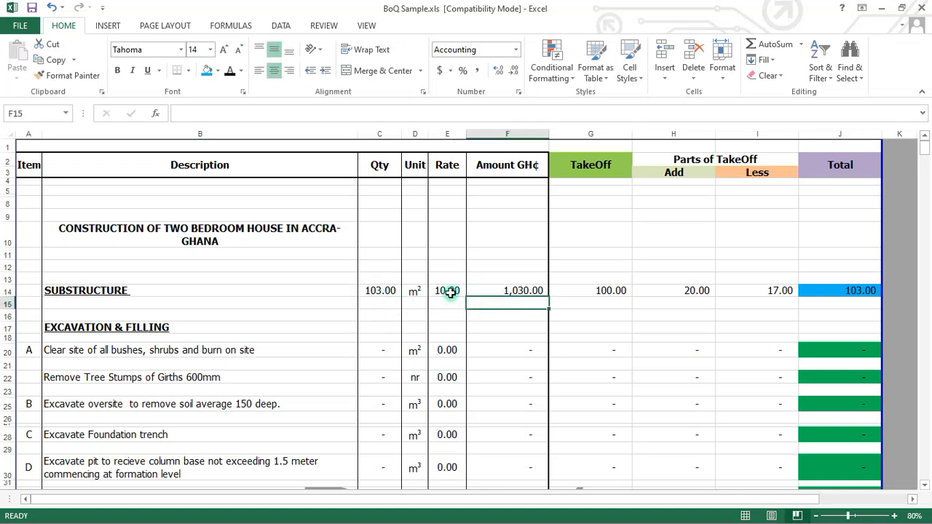
Review the Substructure row's Amount formula, its cells from Qty to Total, and how TakeOff, Add and Less lead to Total
left_click(515, 290)
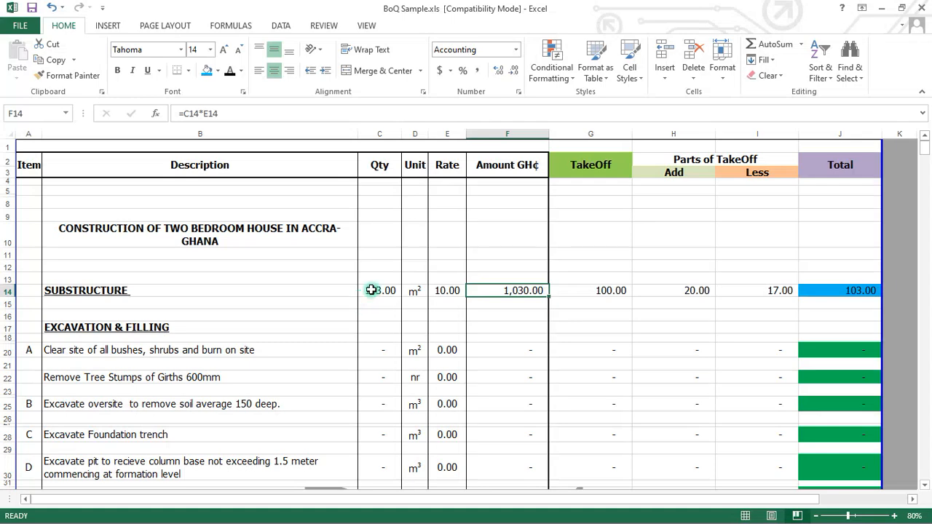
left_click_drag(370, 289, 826, 283)
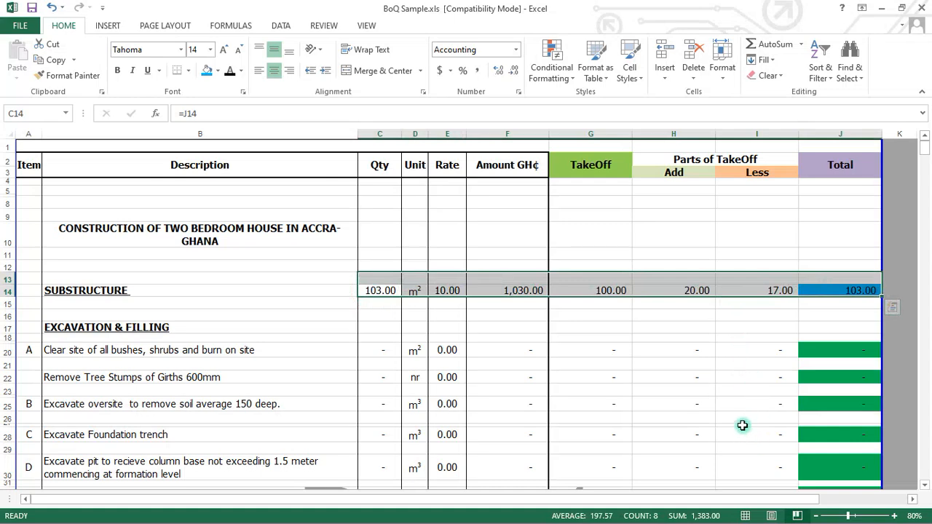
left_click(756, 313)
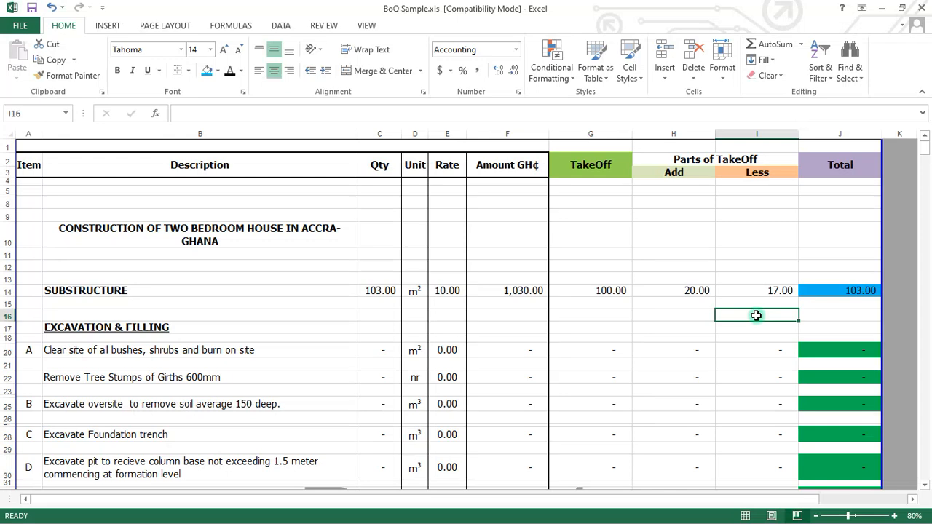
left_click(599, 291)
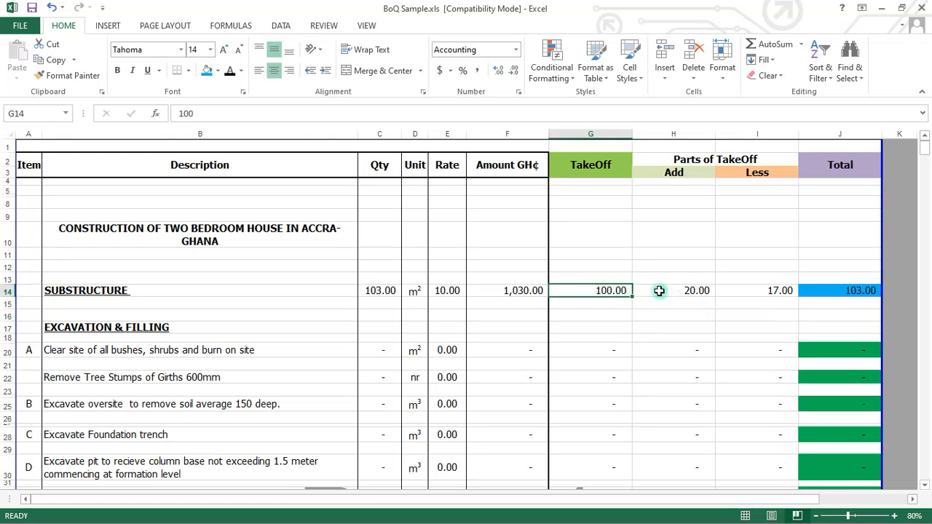
left_click(658, 291)
left_click(766, 291)
left_click(809, 291)
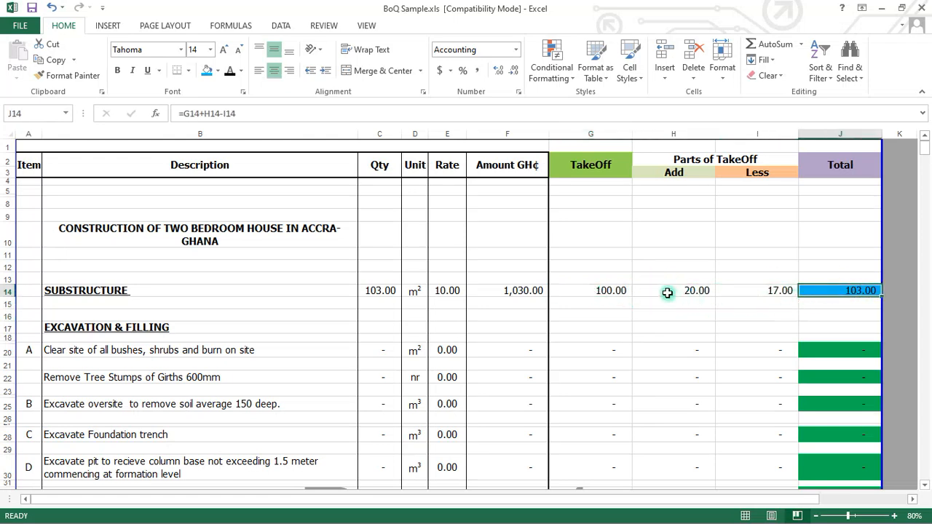
left_click_drag(587, 290, 822, 291)
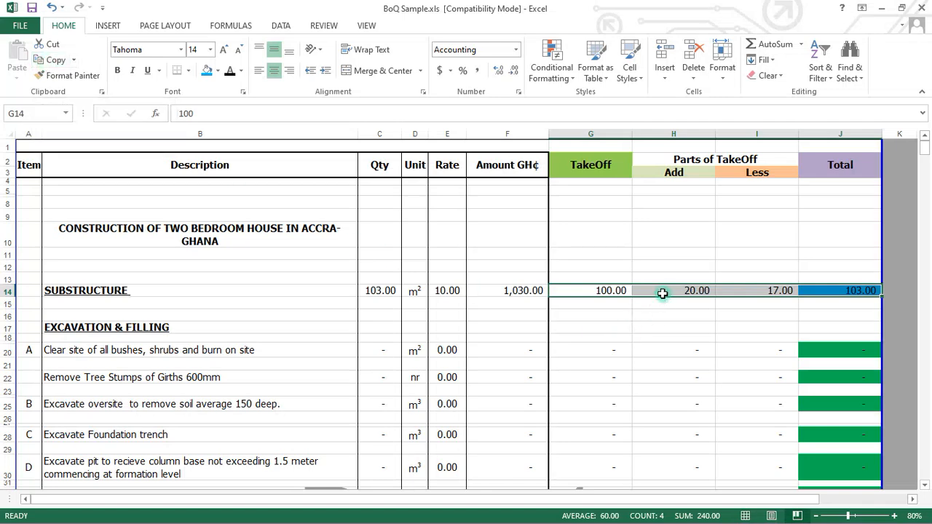
right_click(663, 293)
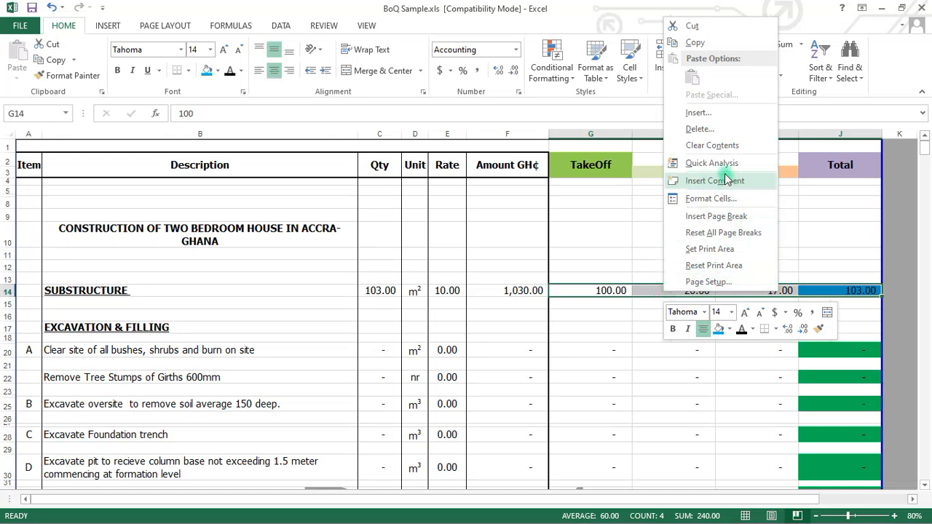
left_click(701, 46)
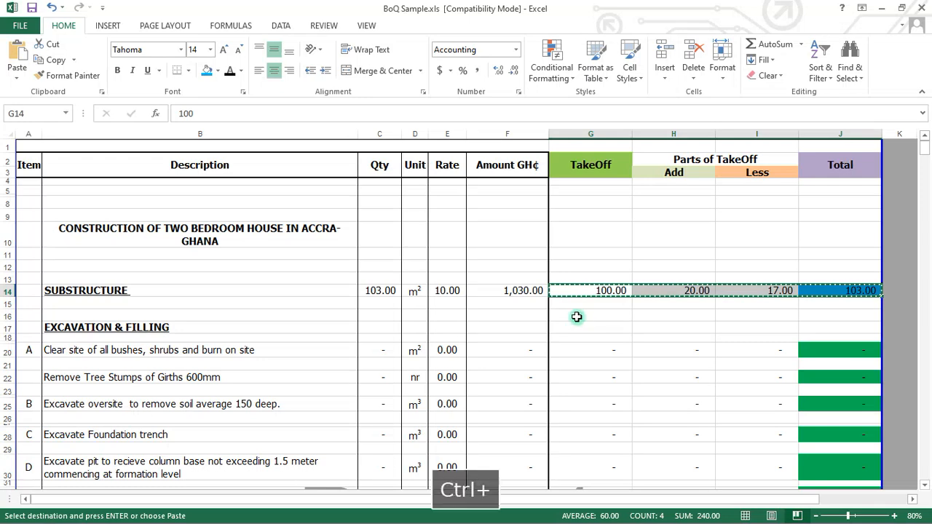
left_click(571, 306)
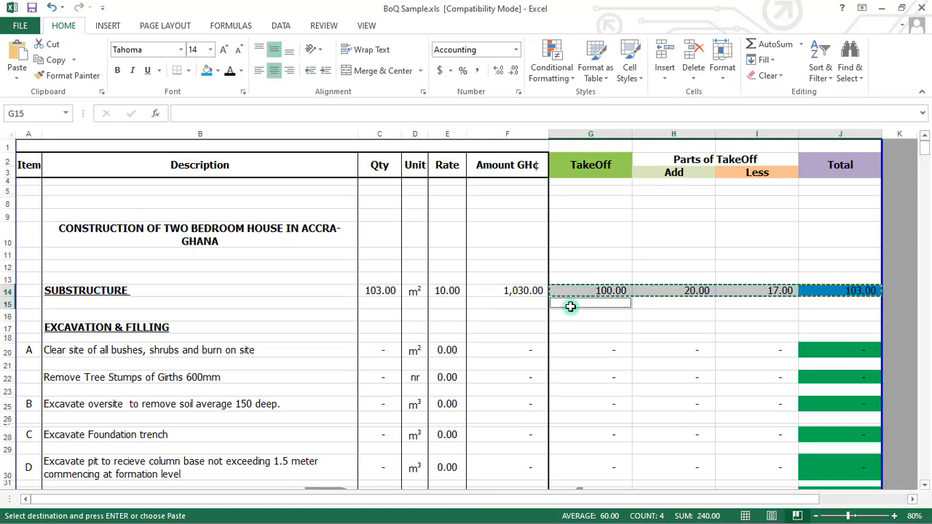
left_click(567, 316)
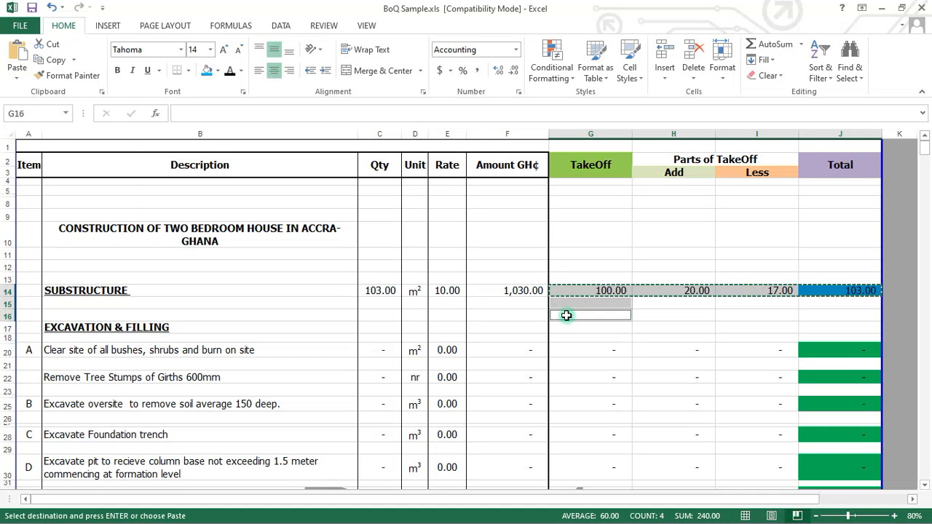
left_click(572, 338, "ctrl")
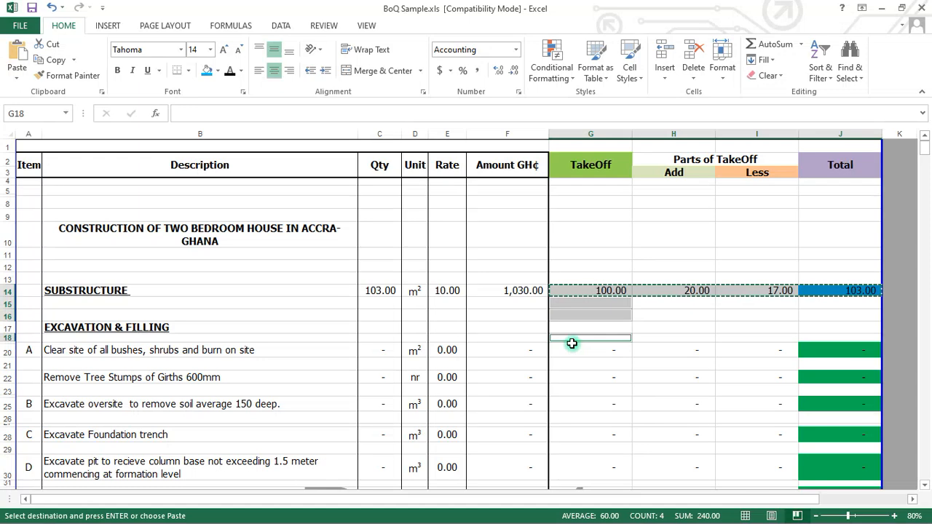
left_click(572, 328, "ctrl")
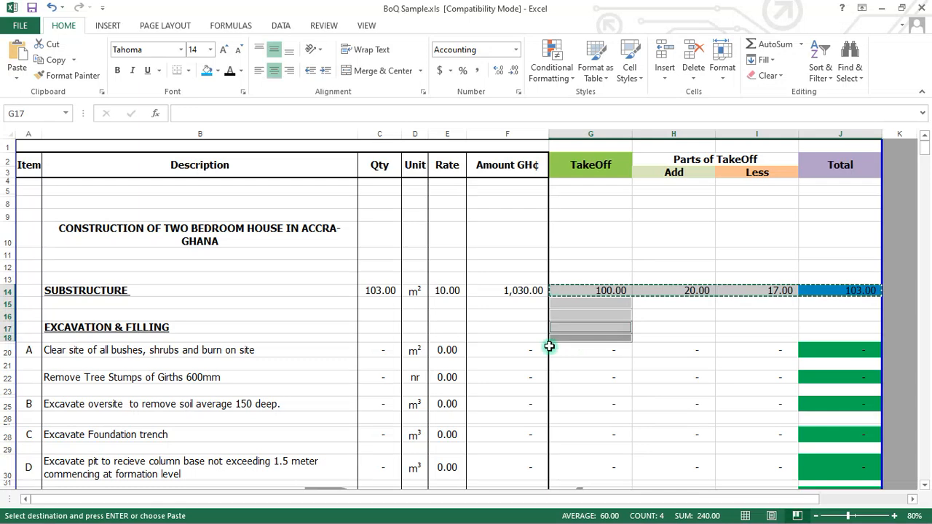
key("Escape")
Copy the Substructure row's TakeOff to Total cells (G14:J14) and paste only their formulas into rows 15 to 17
left_click(585, 291)
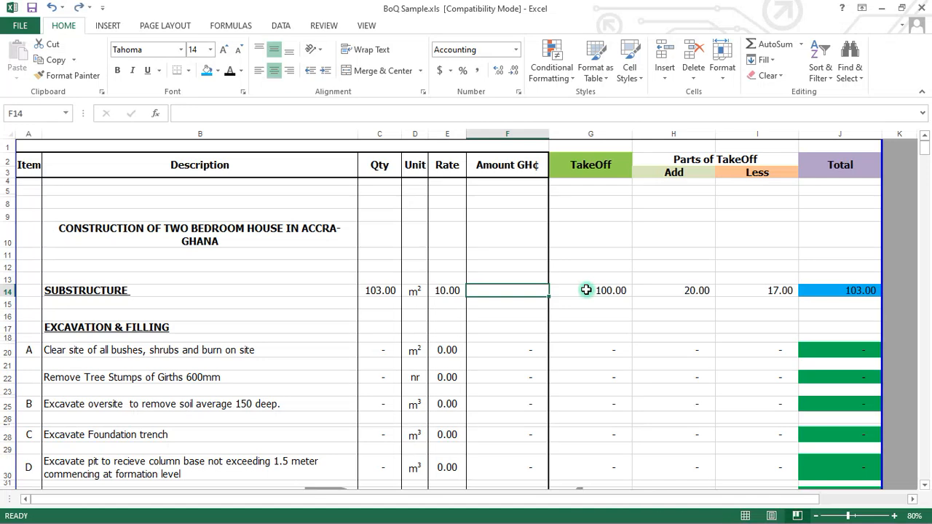
left_click_drag(626, 291, 812, 294)
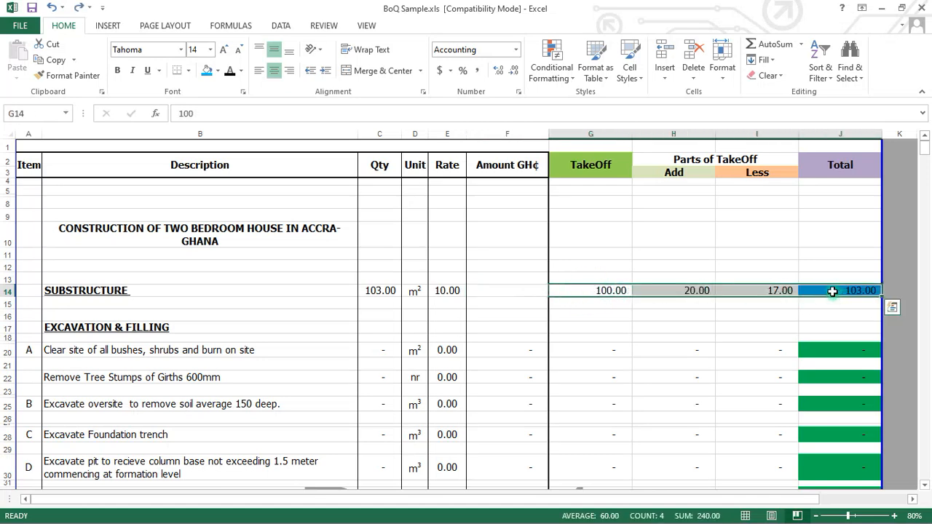
right_click(604, 291)
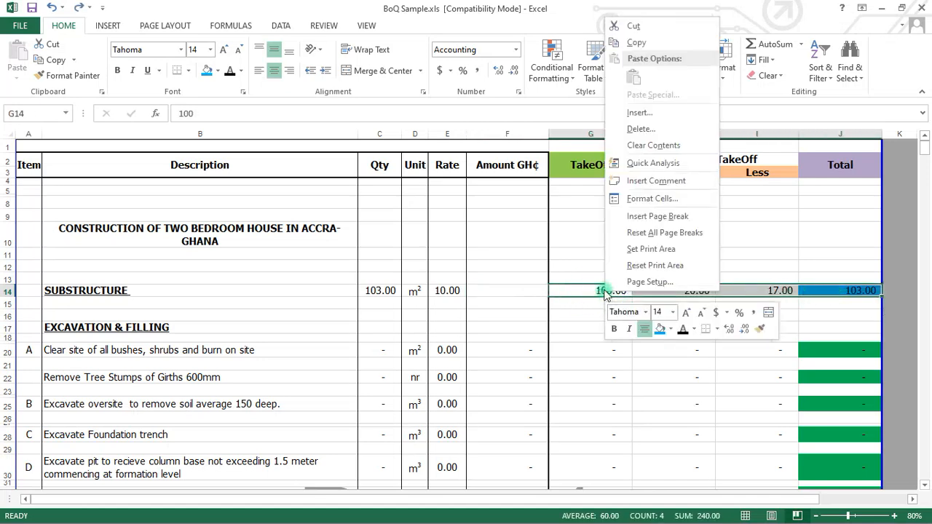
left_click(646, 47)
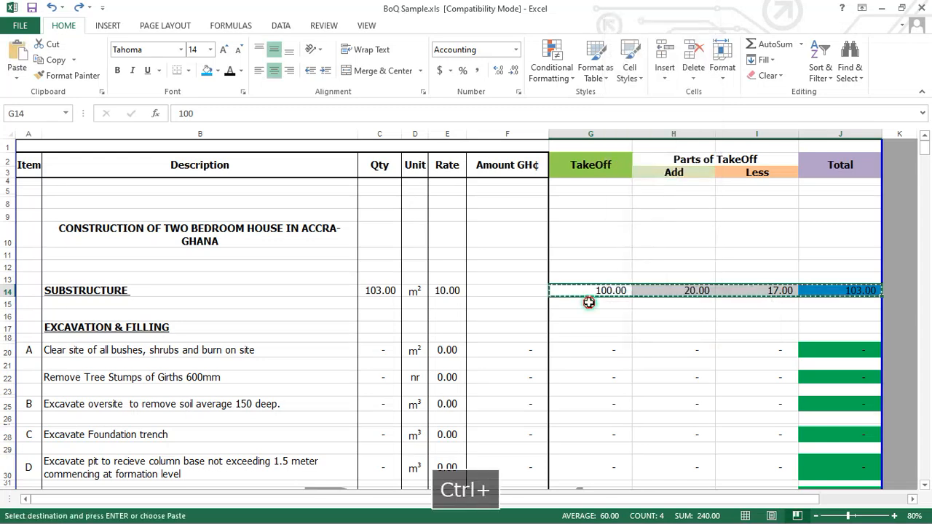
left_click(584, 315)
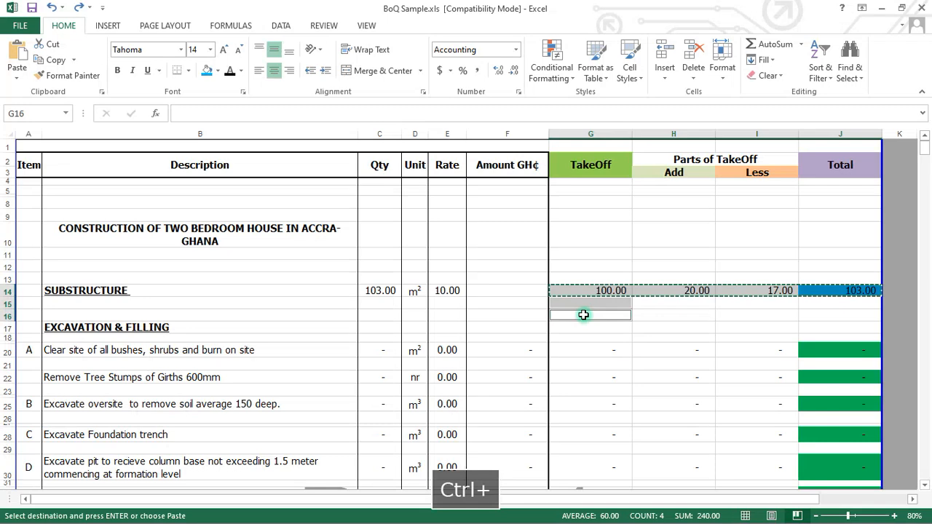
left_click(600, 328, "ctrl")
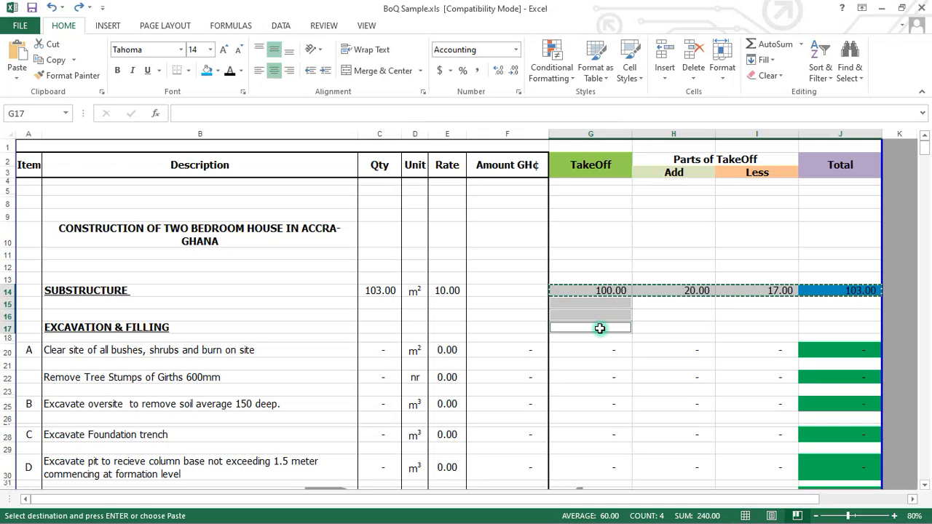
right_click(600, 328)
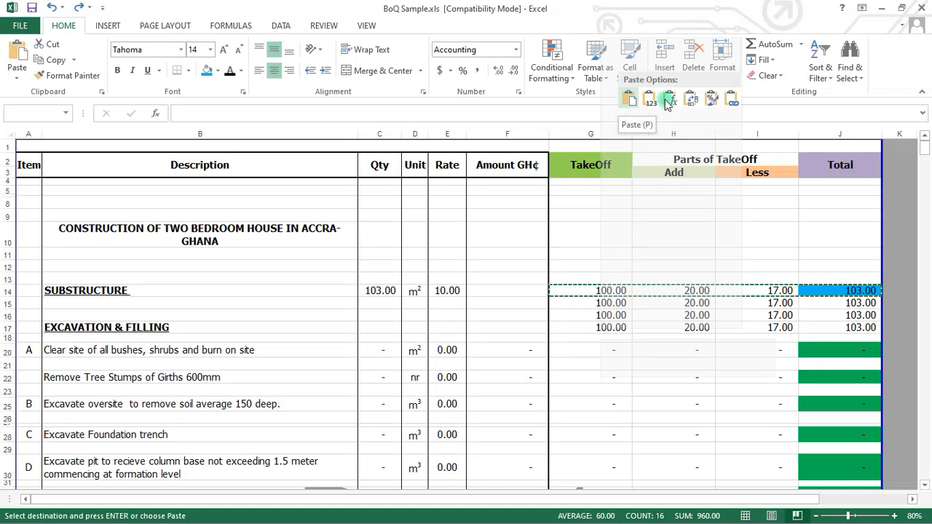
left_click(668, 102)
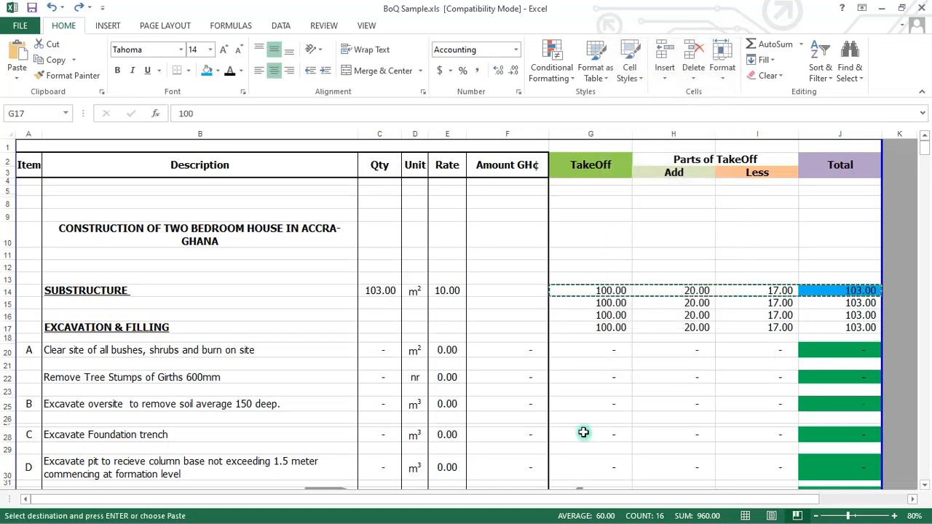
End the copy mode and examine the contents pasted into row 15's TakeOff, Add and Total cells
key("Escape")
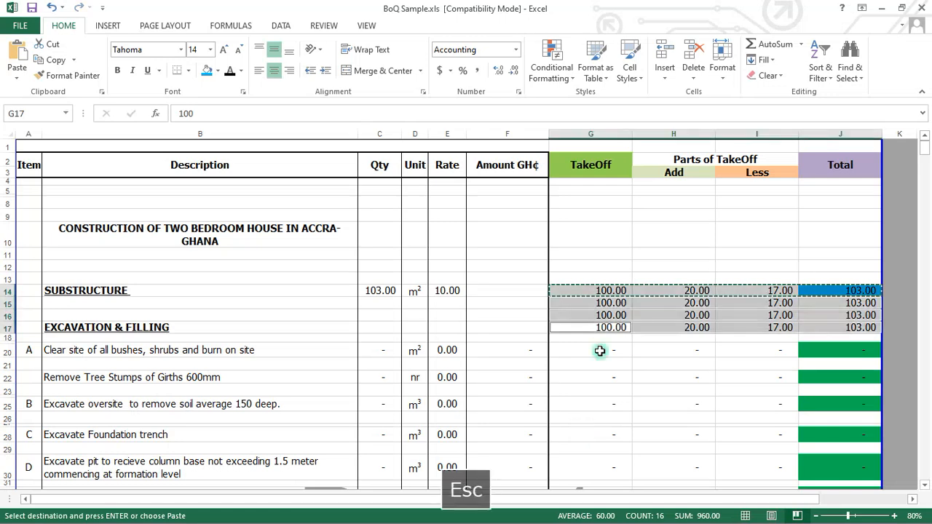
left_click(599, 351)
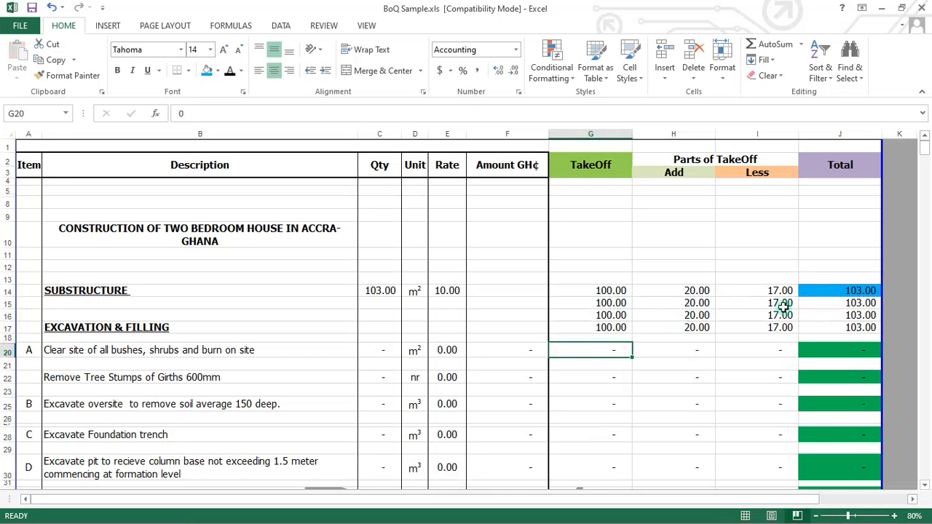
double_click(616, 303)
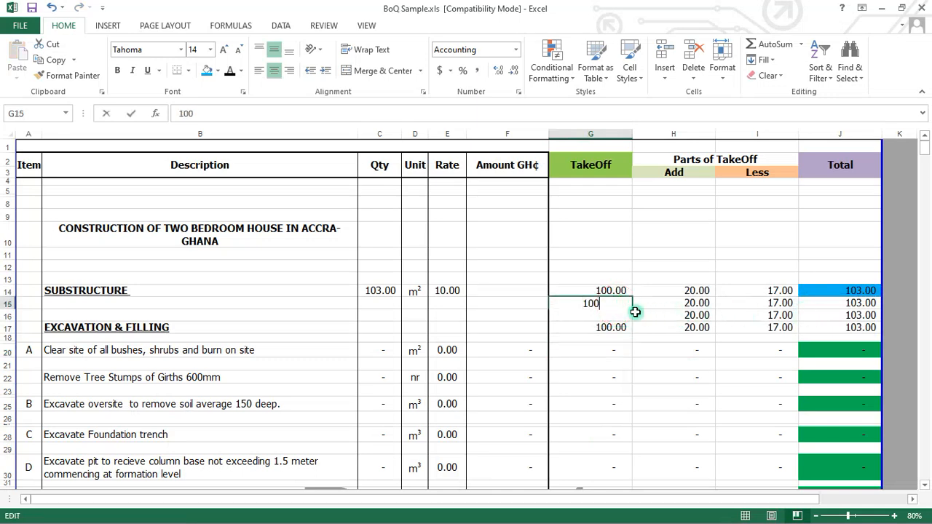
key("Escape")
left_click(853, 303)
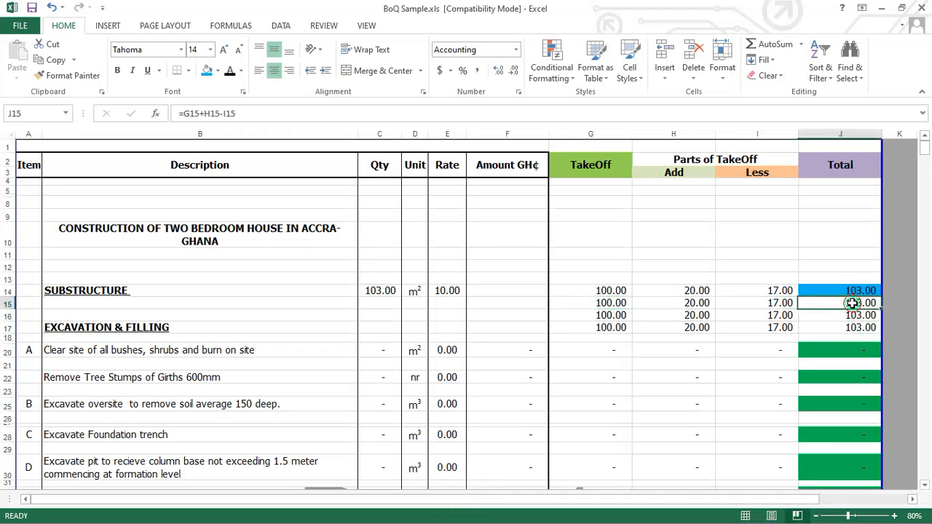
double_click(852, 304)
key("Escape")
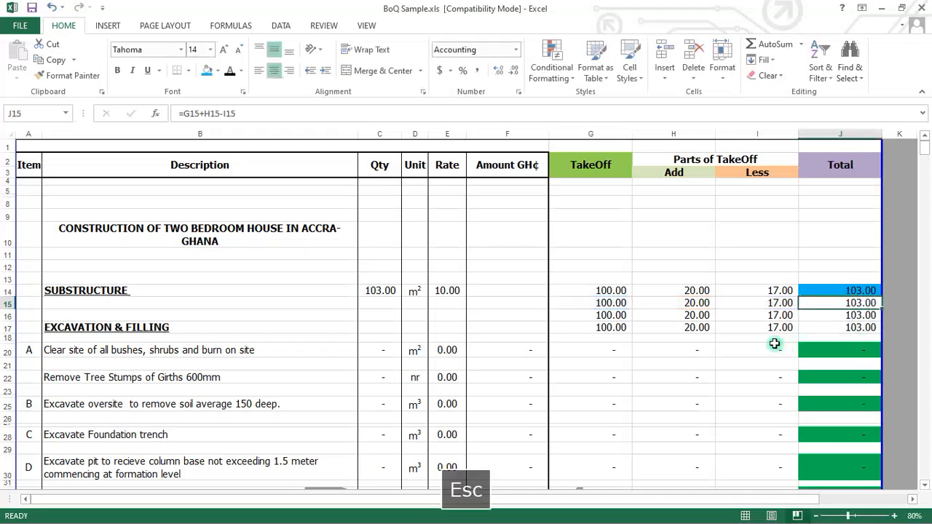
double_click(698, 305)
key("Escape")
left_click(648, 328)
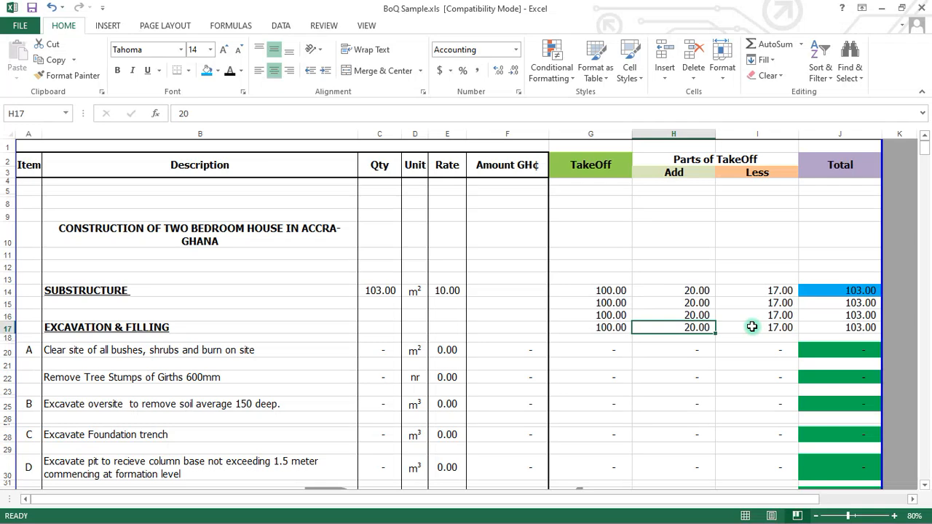
Compare the Total formulas in J14 to J17 to check which row's TakeOff, Add and Less cells each one references
left_click(858, 300)
double_click(858, 300)
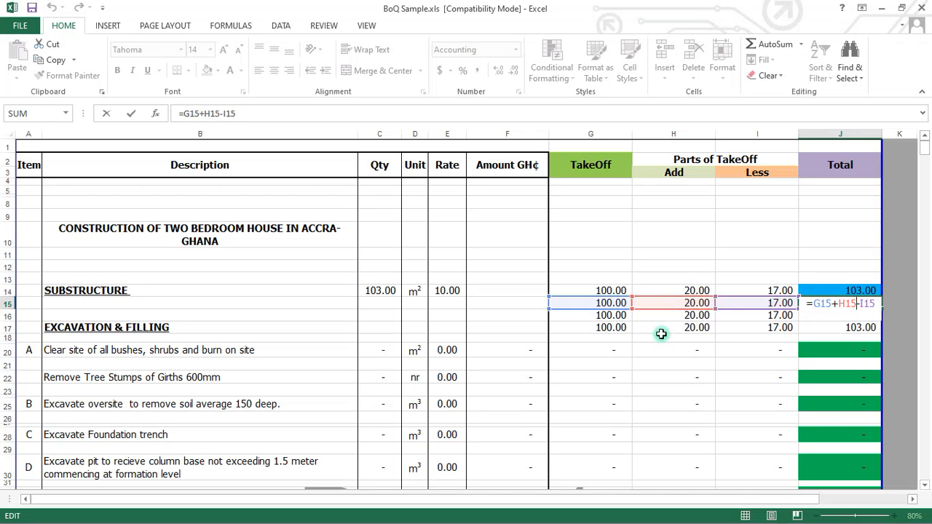
key("Escape")
double_click(857, 291)
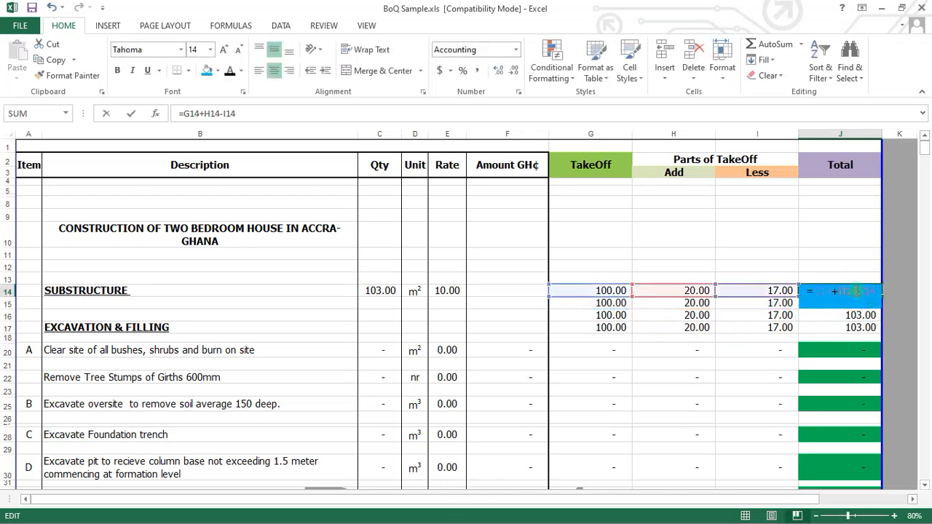
key("Escape")
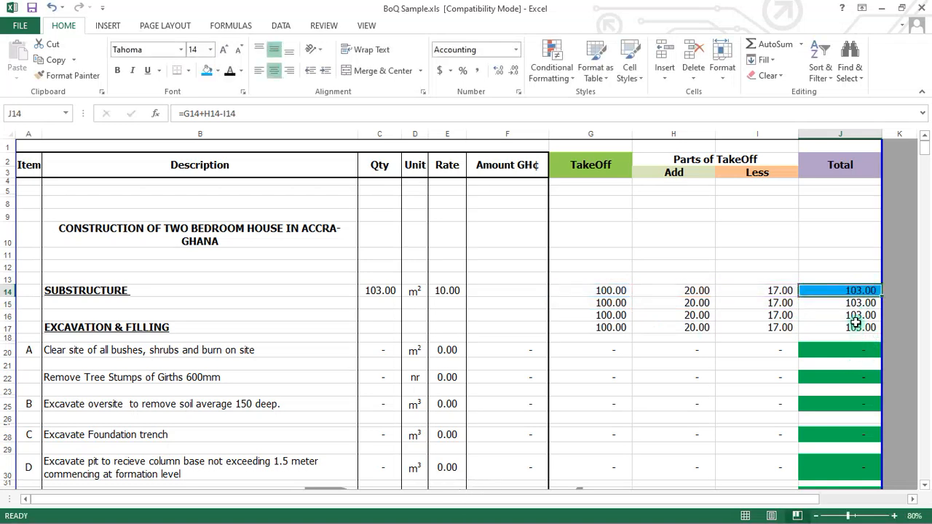
double_click(857, 315)
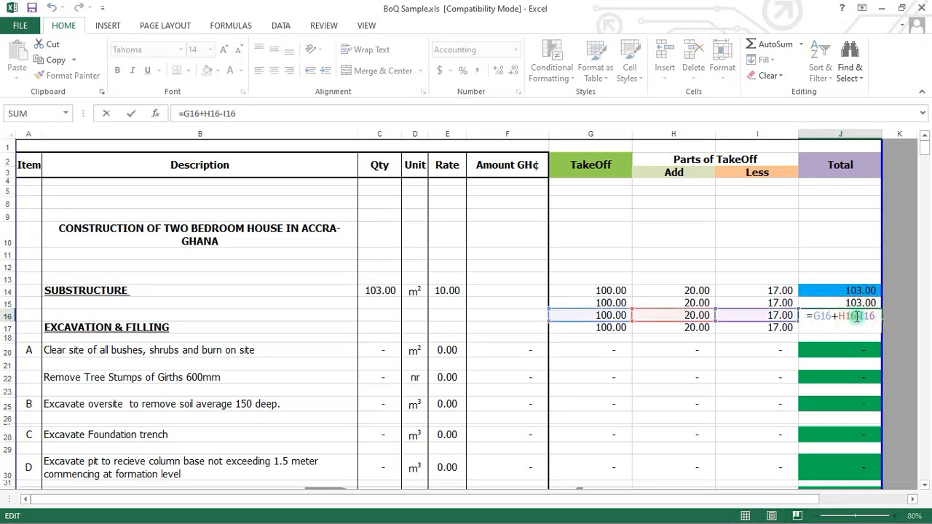
key("Escape")
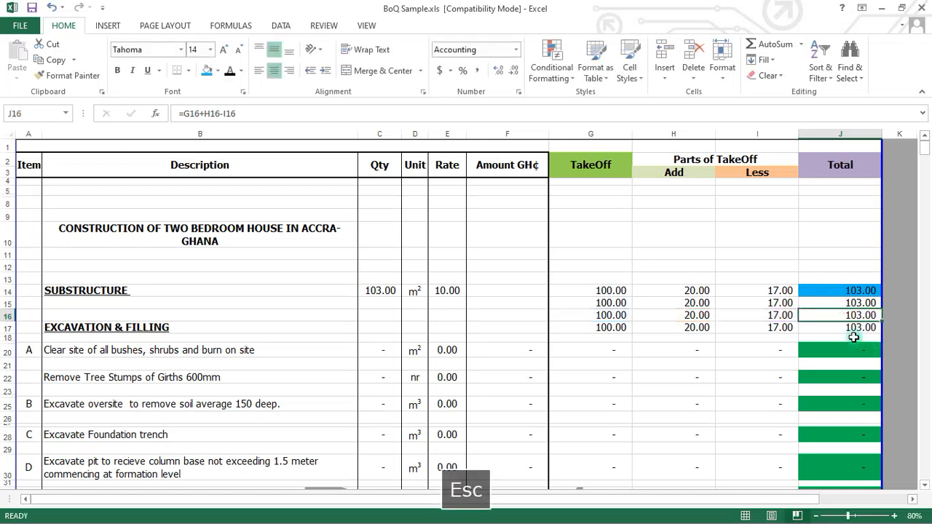
double_click(845, 328)
key("Escape")
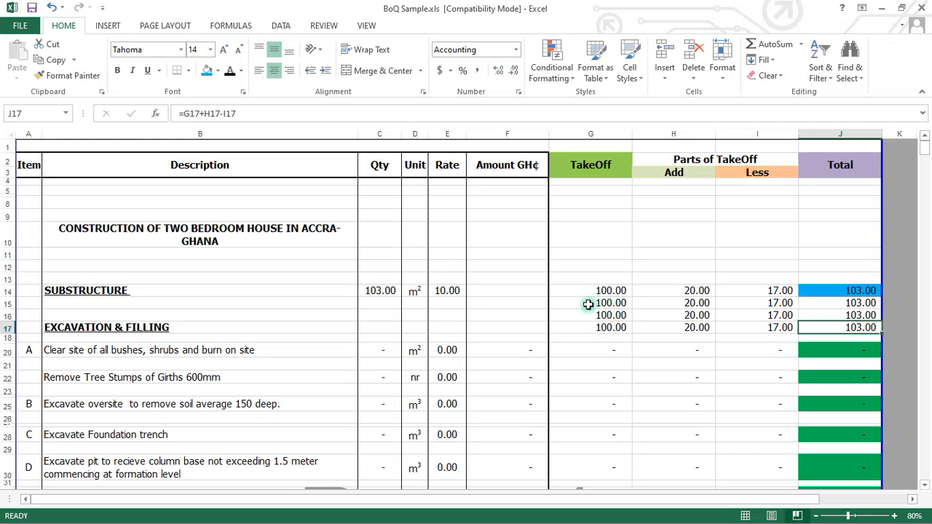
Undo the formula paste in rows 15 to 17 and end the copy mode
left_click(52, 7)
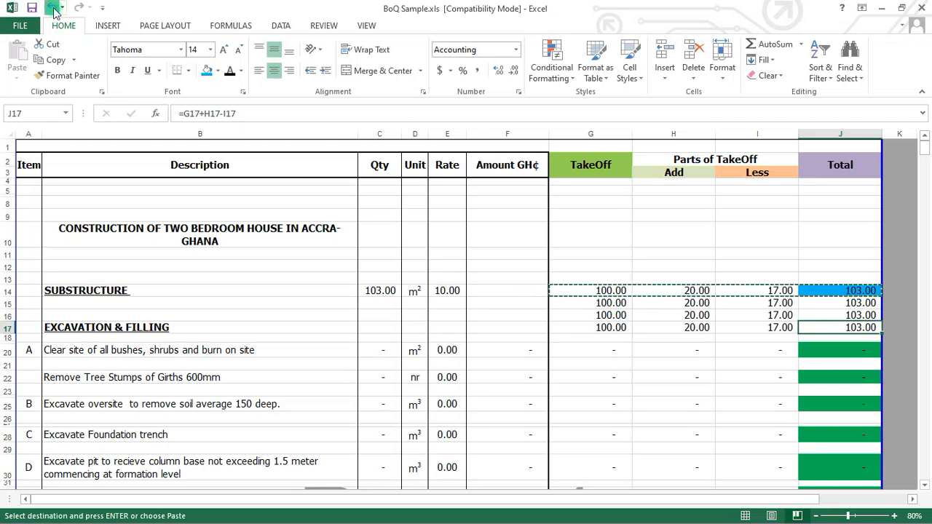
left_click(51, 7)
key("Escape")
left_click(619, 315)
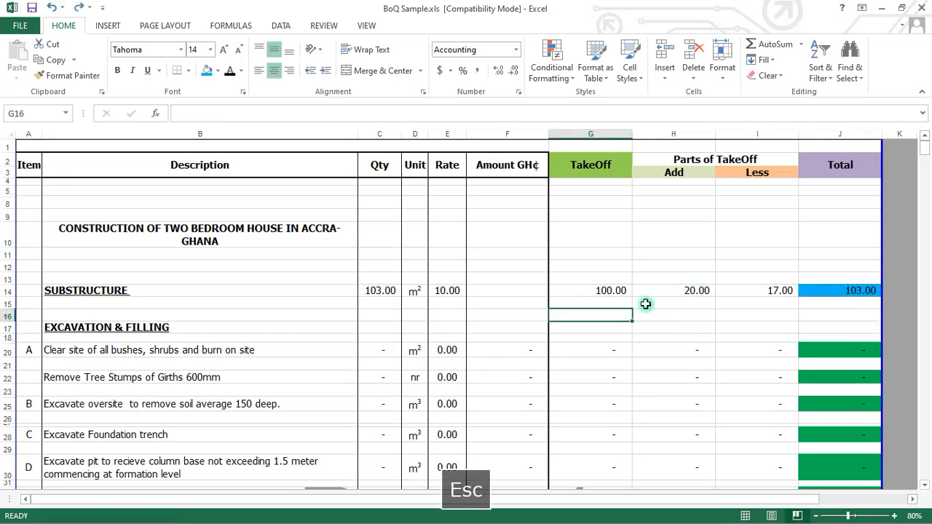
Set the Substructure row's TakeOff, Add and Less cells (G14, H14 and I14) to 0
left_click(606, 291)
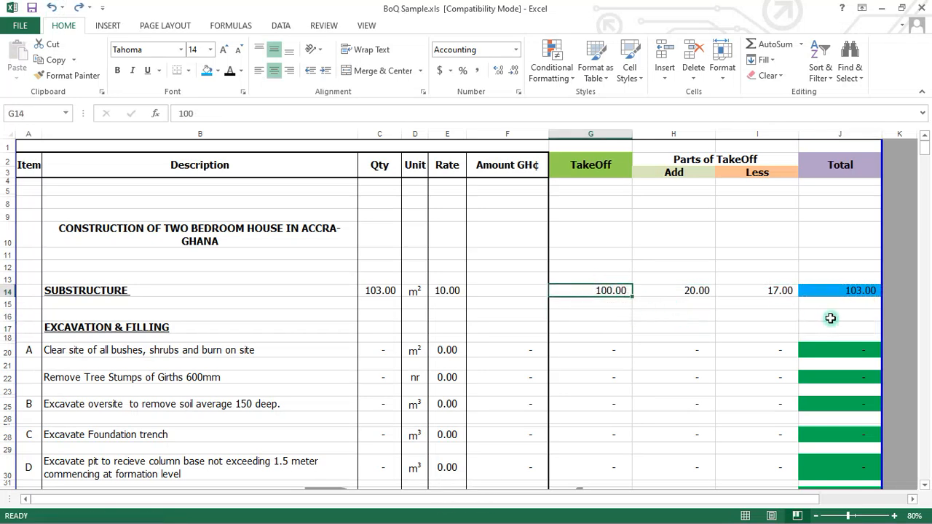
type("0")
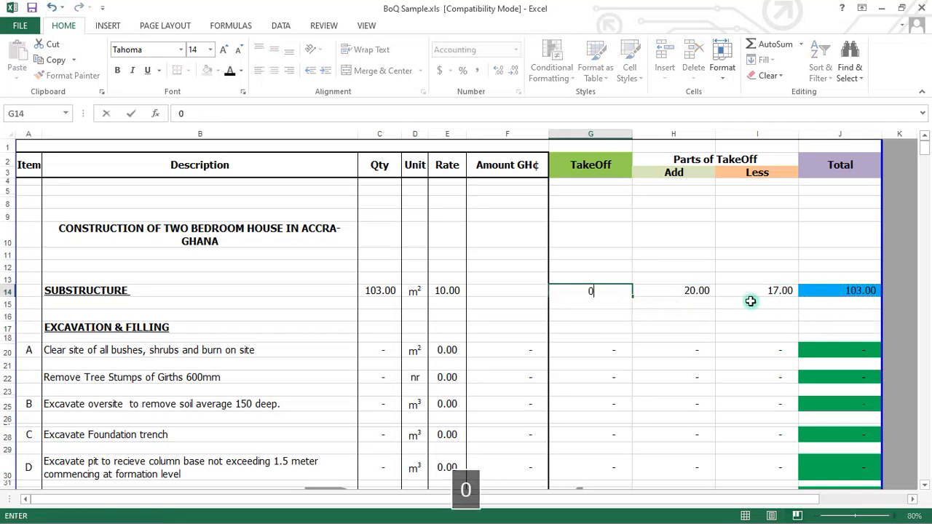
left_click(698, 292)
type("0")
left_click(777, 290)
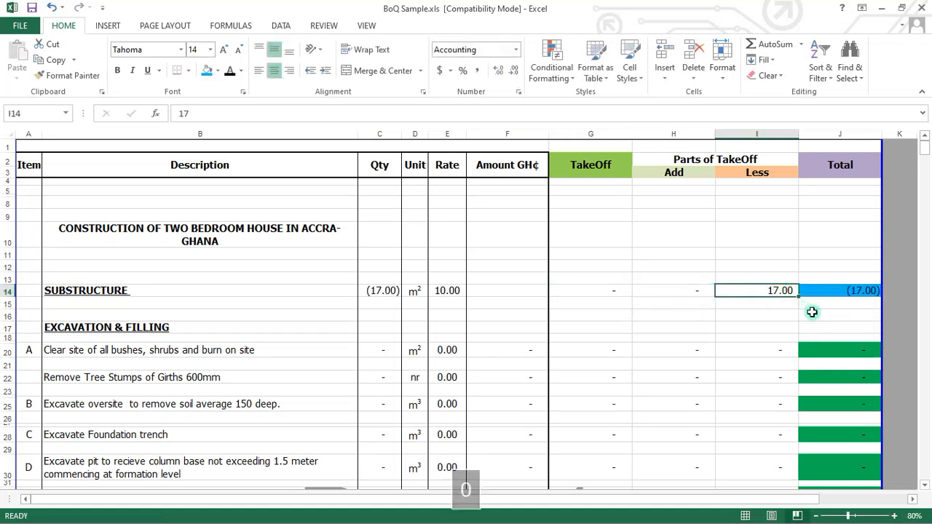
type("0")
key("Return")
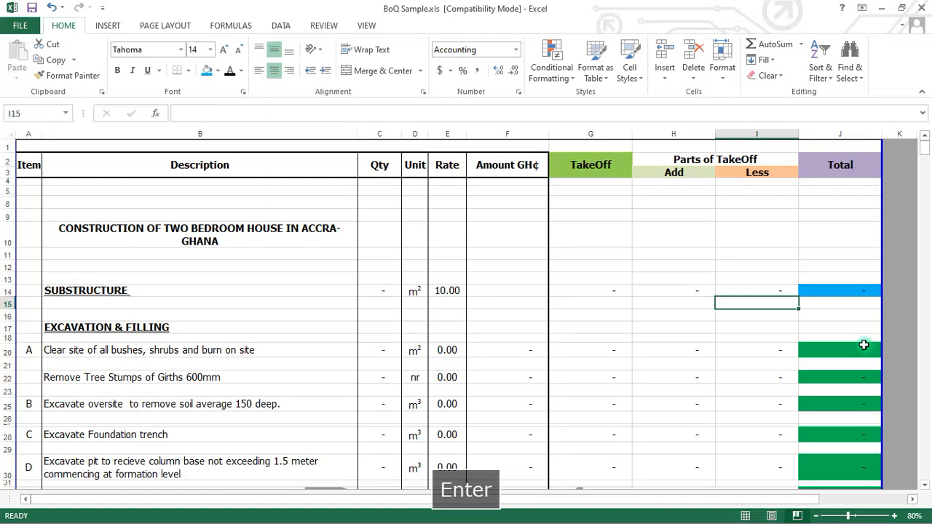
Copy the Substructure row's zeroed TakeOff to Total cells (G14:J14)
left_click(612, 337)
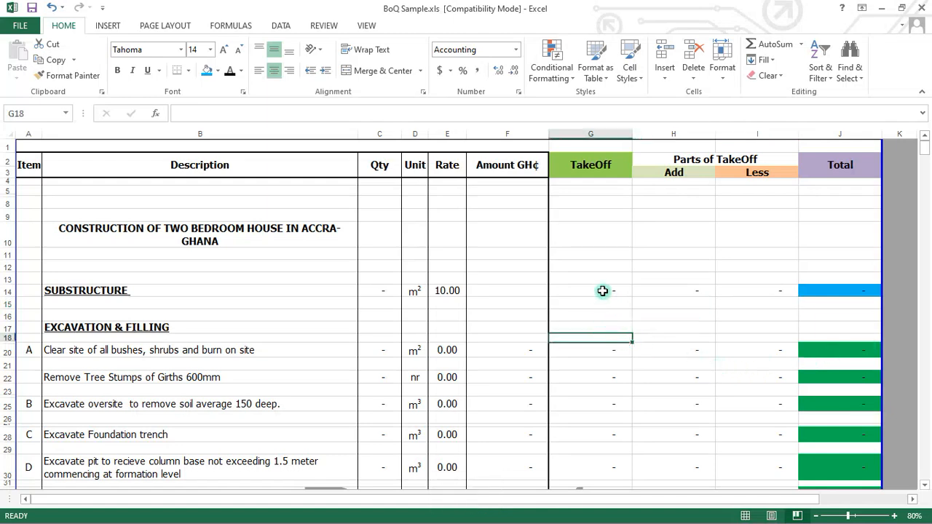
left_click(603, 291)
left_click_drag(603, 291, 820, 292)
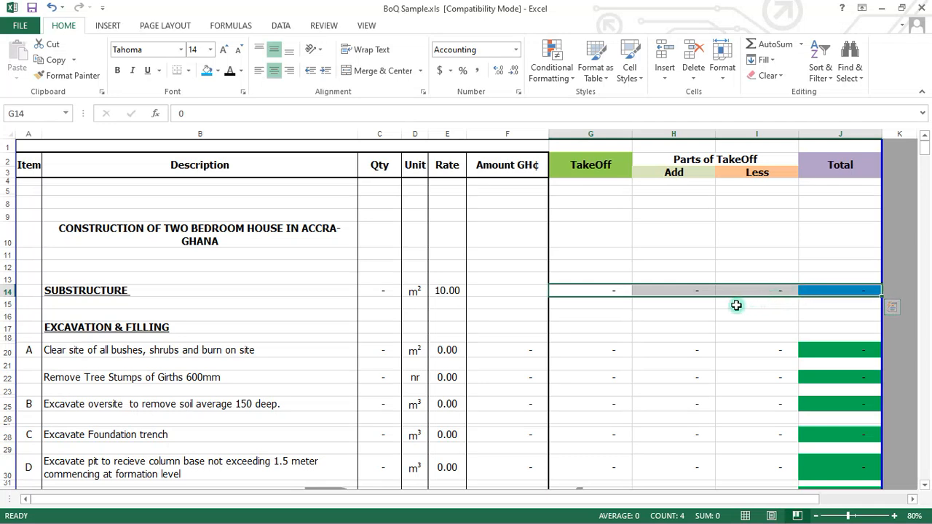
right_click(667, 290)
left_click(701, 44)
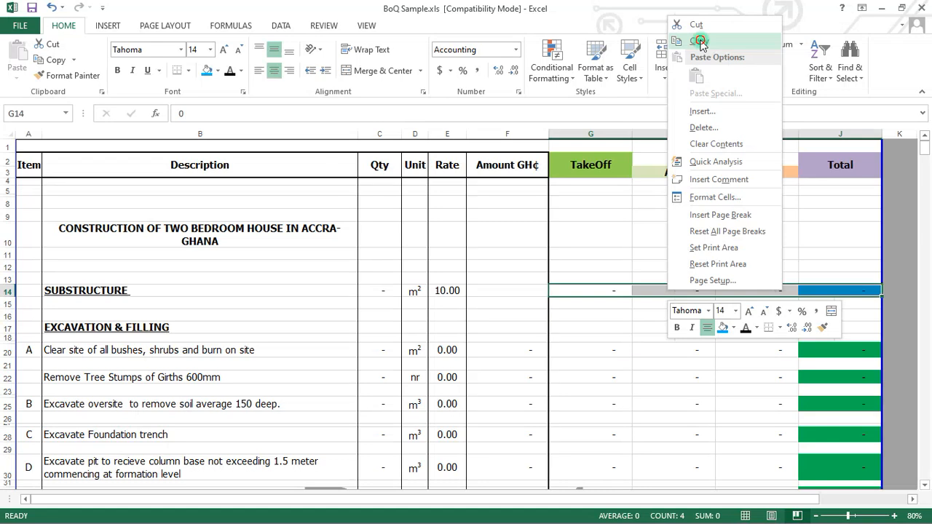
left_click(701, 44)
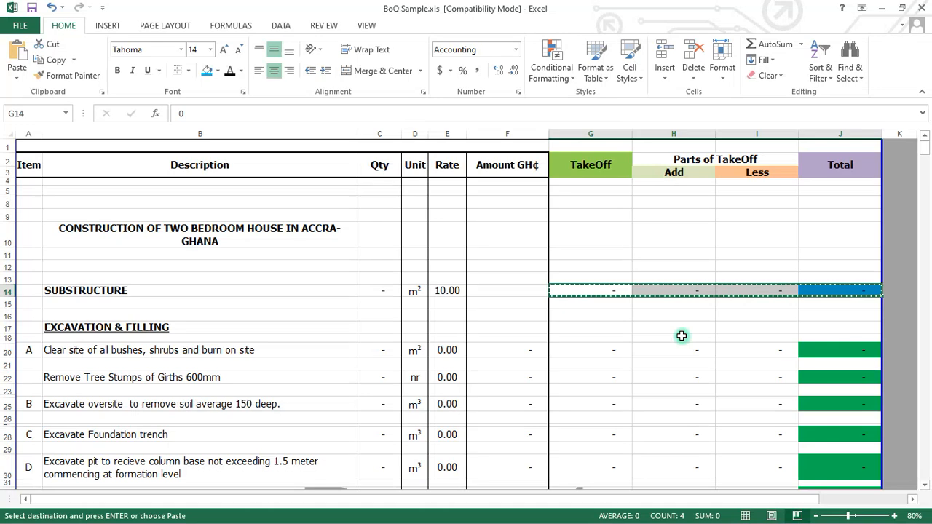
Paste only the formulas of the copied cells into rows 15, 16 and 17 from column G, and end the copy mode
left_click(594, 307)
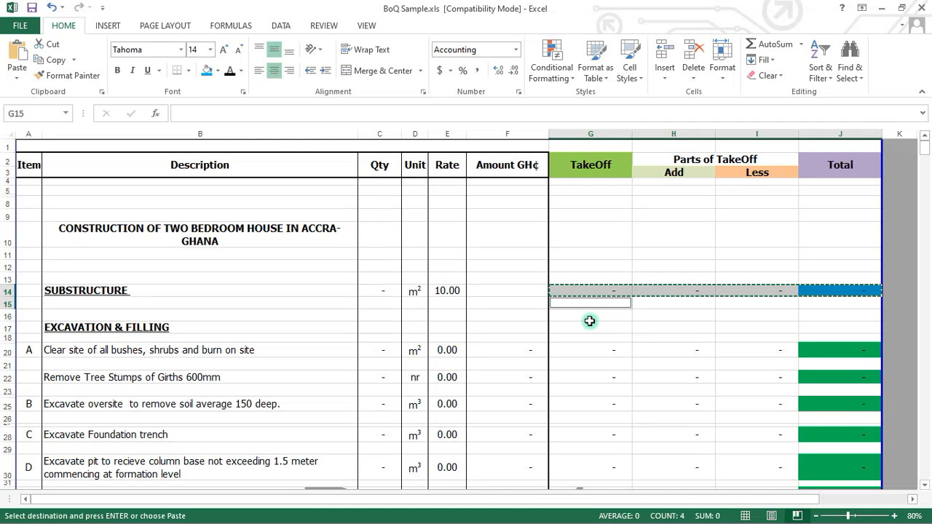
left_click(590, 319, "ctrl")
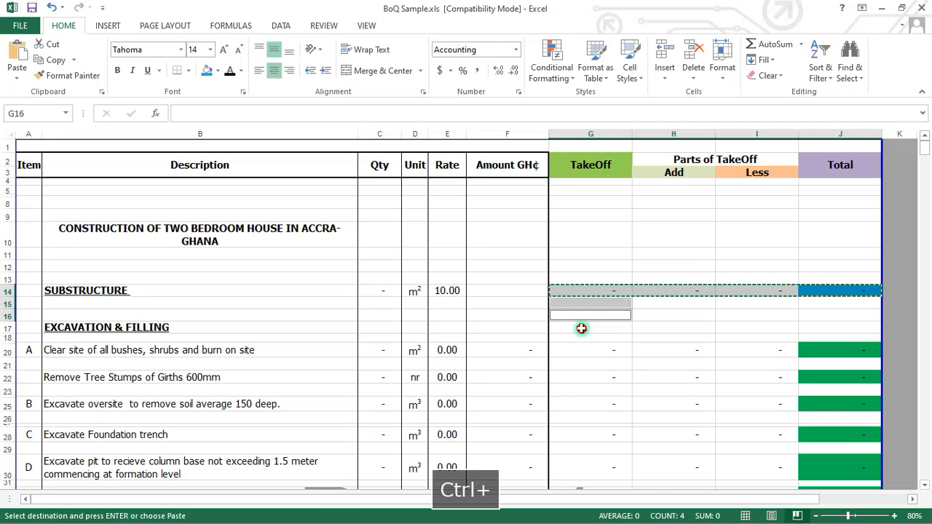
left_click(582, 328, "ctrl")
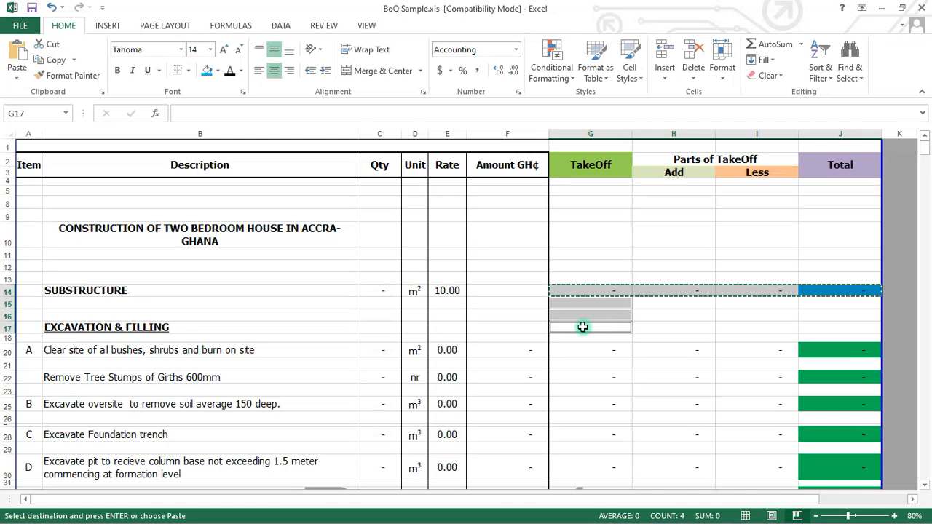
left_click(583, 327)
right_click(583, 328)
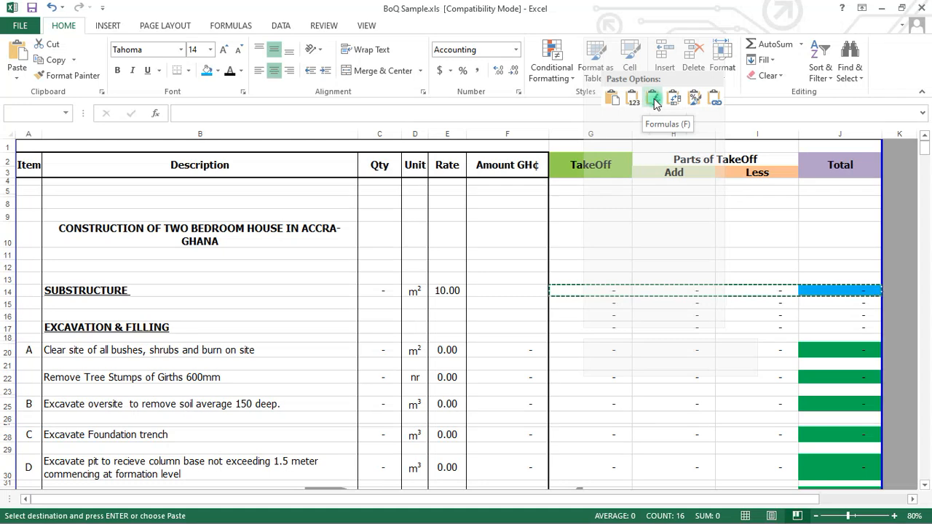
left_click(654, 99)
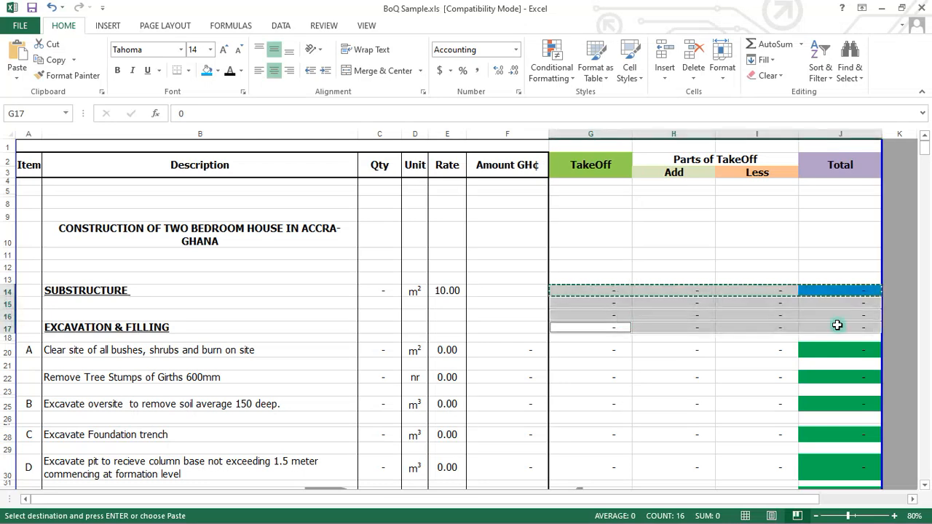
key("Escape")
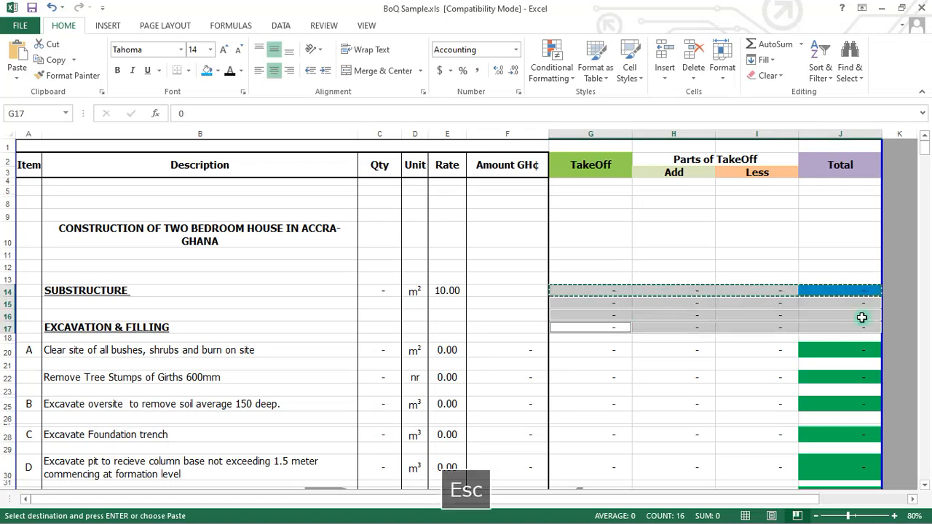
key("Escape")
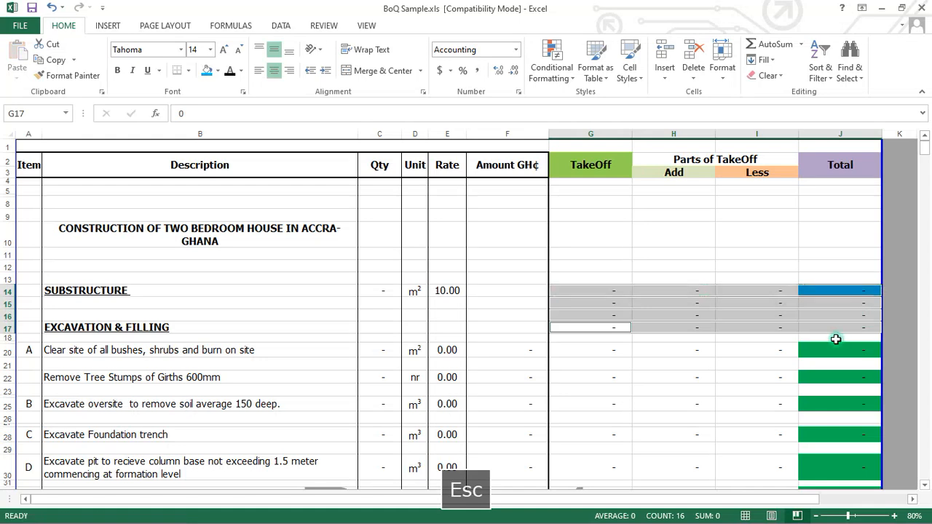
Check the cell references of the Total formulas in rows 14 to 17 (J14:J17) without changing them
left_click(788, 317)
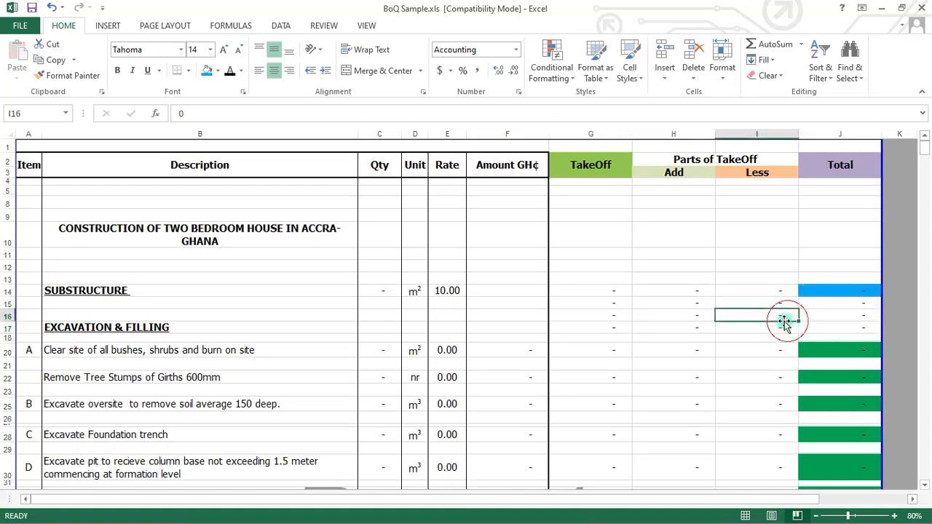
double_click(861, 291)
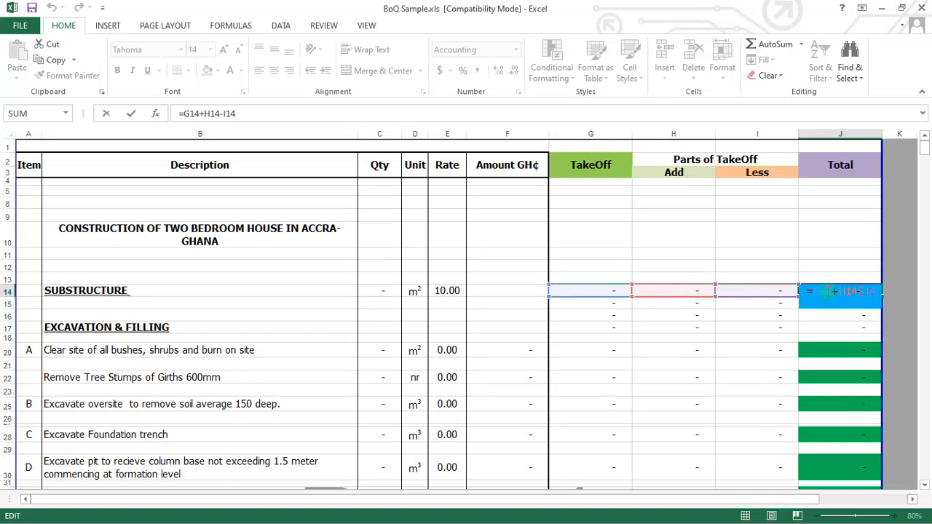
key("Escape")
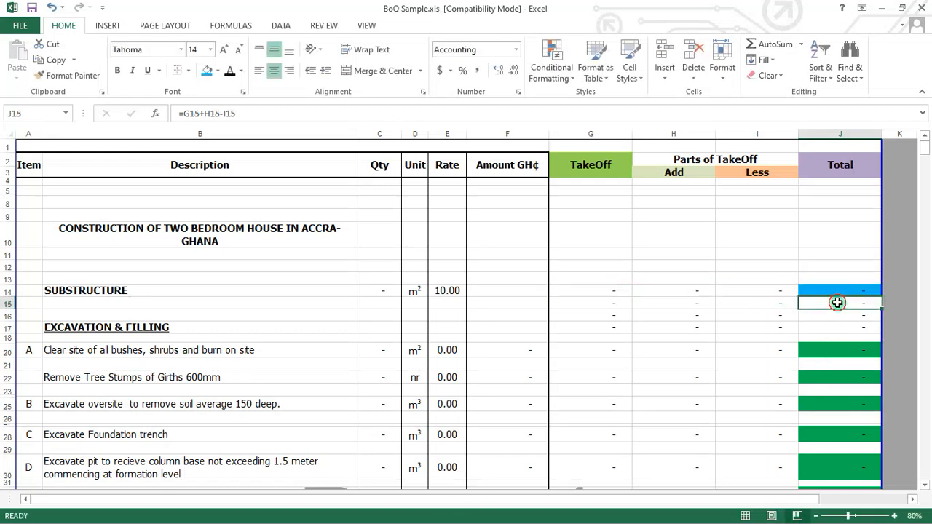
double_click(837, 304)
key("Escape")
left_click(847, 316)
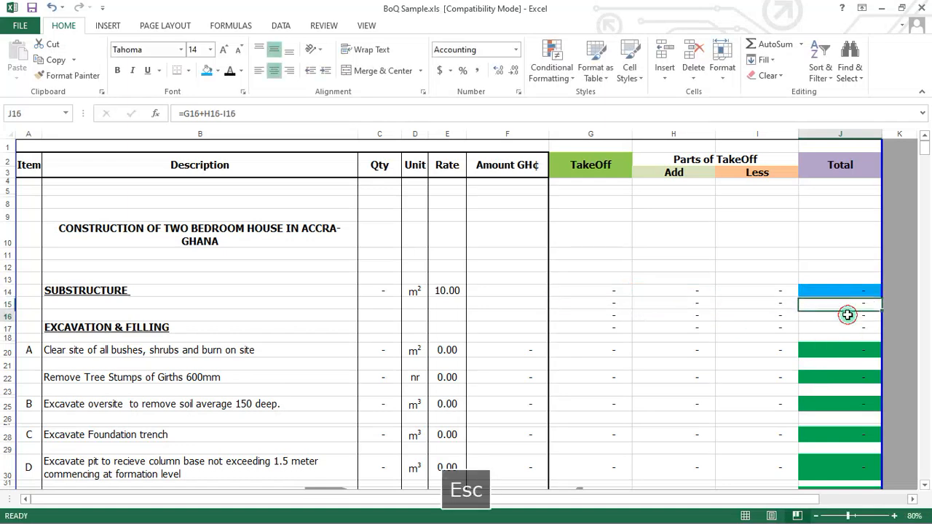
double_click(847, 316)
key("Escape")
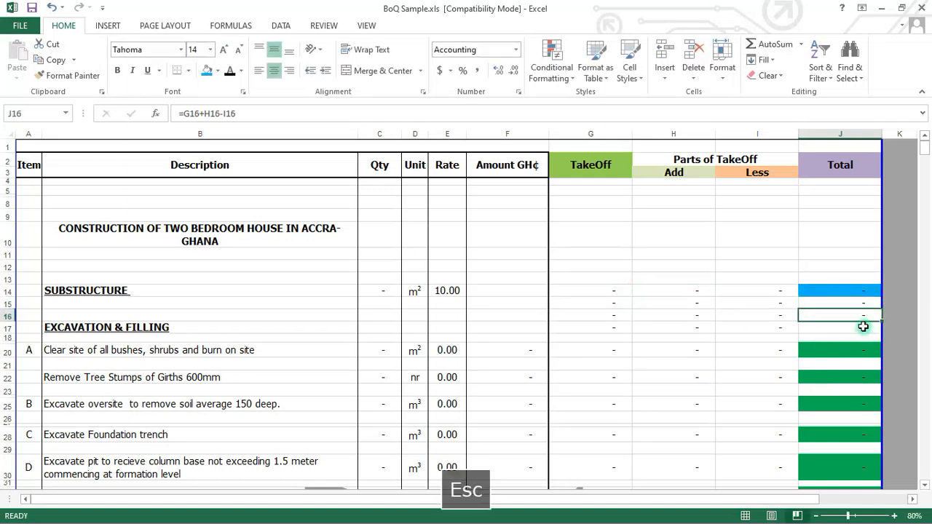
double_click(867, 328)
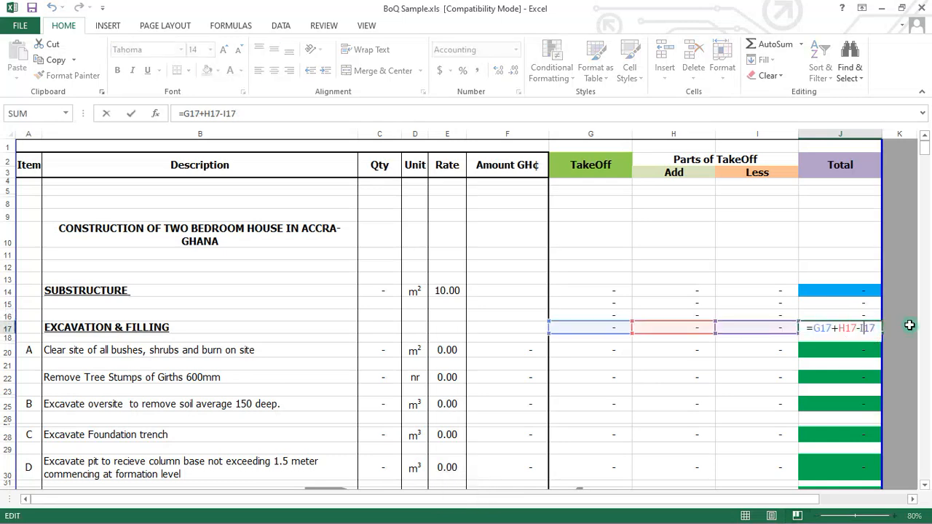
key("Escape")
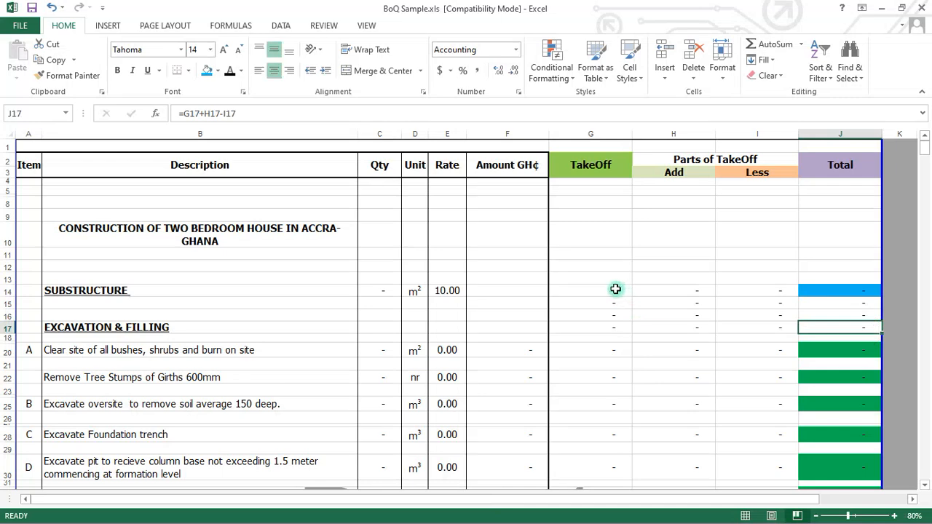
Enter a TakeOff of 250, an Add of 7 and a Less of 54 in the Substructure row (G14, H14 and I14)
left_click(615, 289)
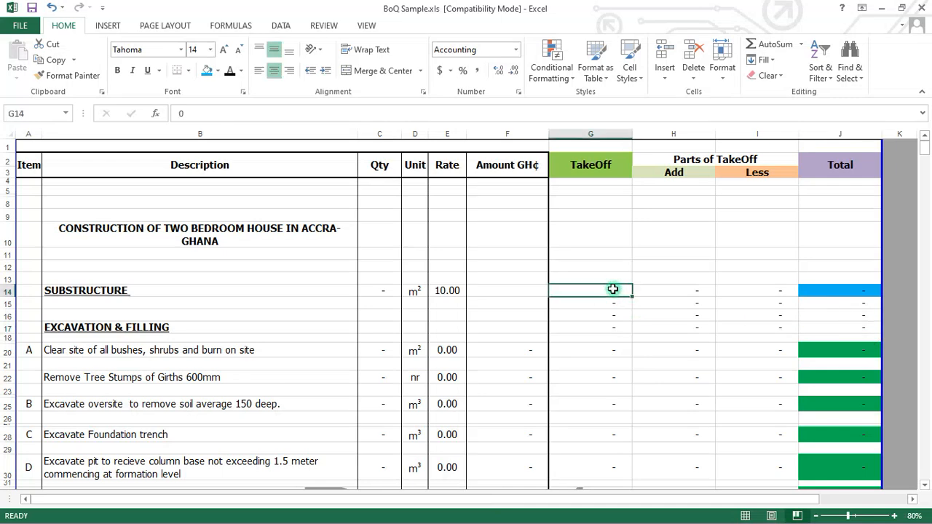
type("250")
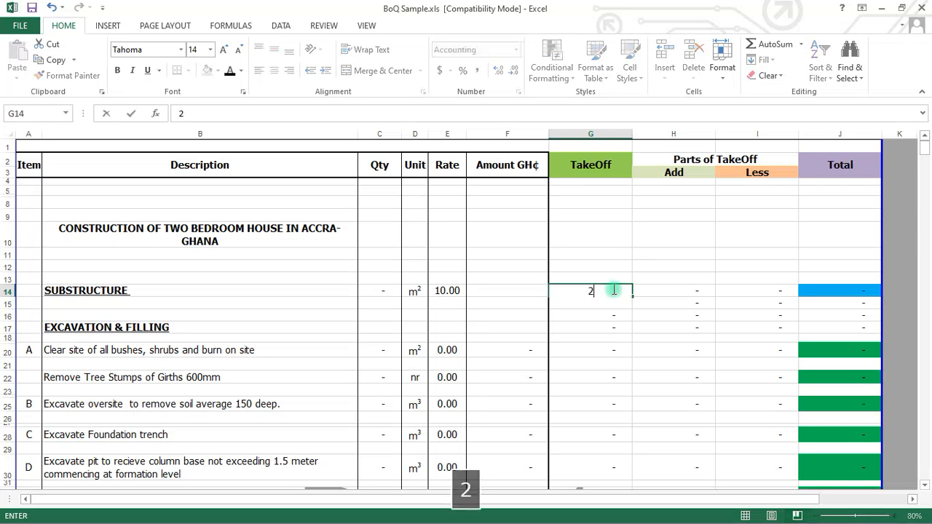
left_click(702, 292)
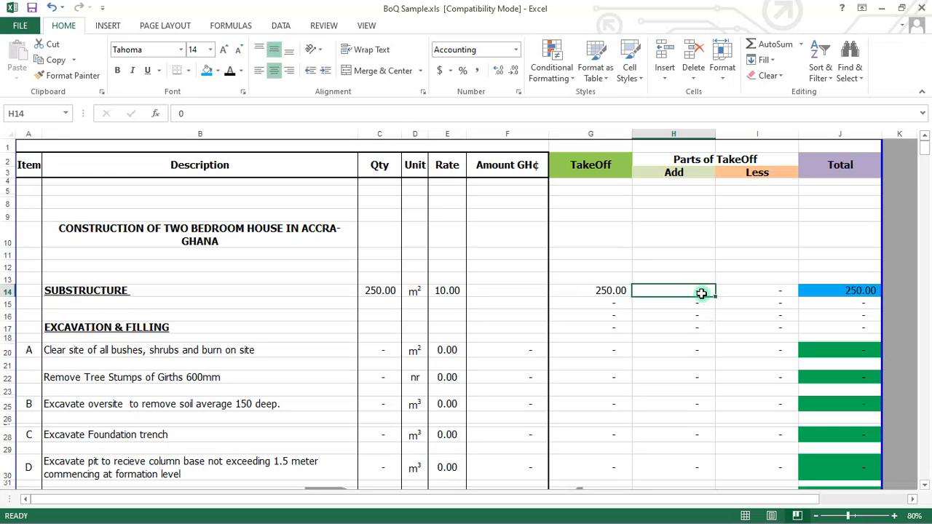
type("7")
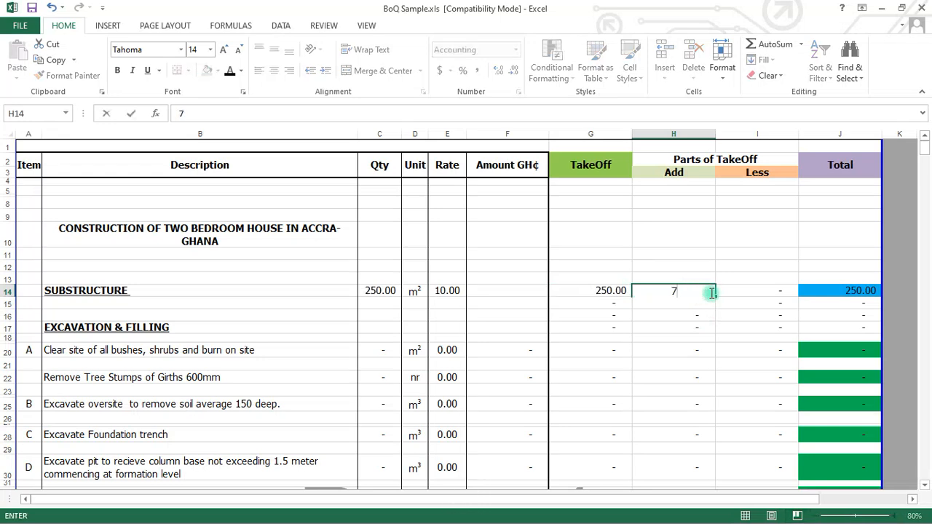
left_click(751, 294)
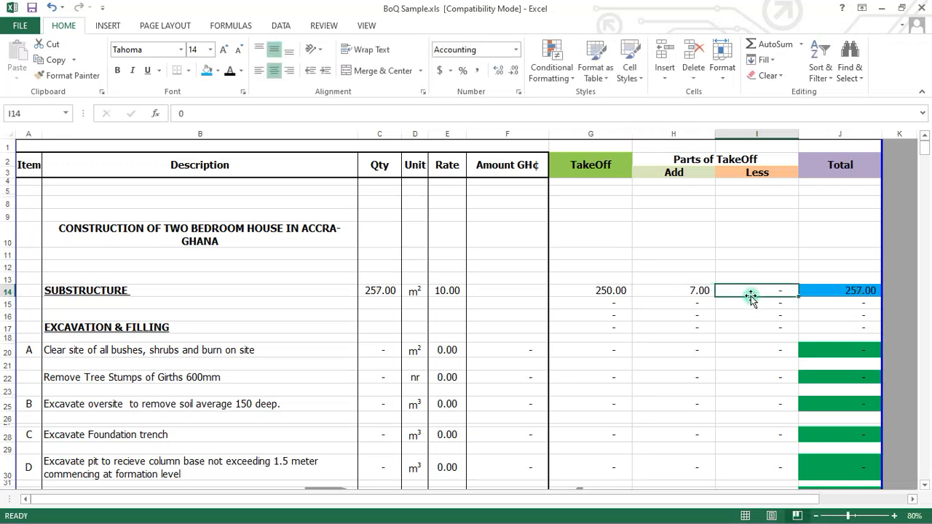
type("54")
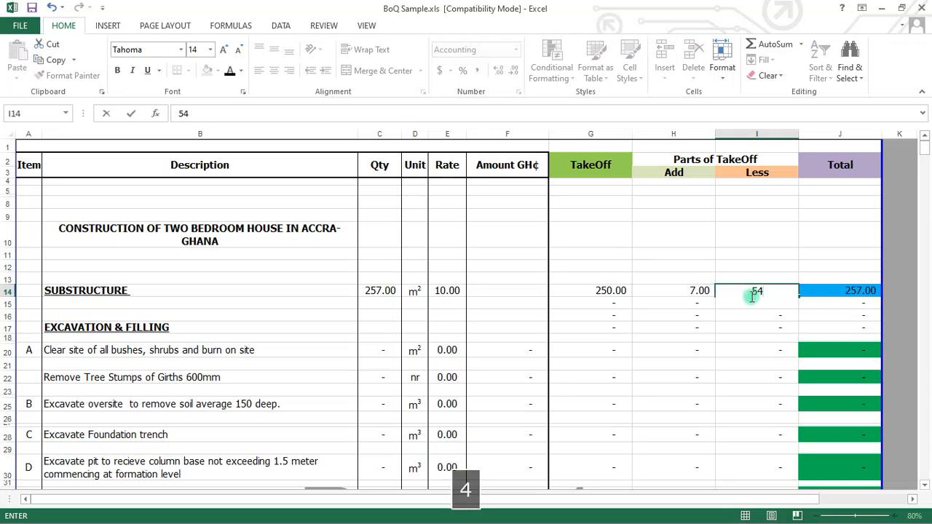
key("Return")
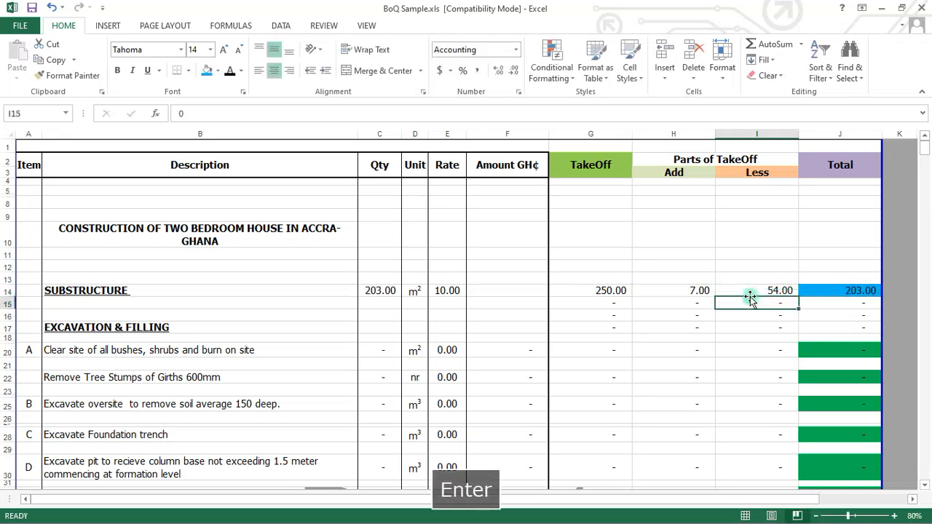
Enter the Substructure amount in F14 as quantity times rate with the formula =C14*E14
left_click(378, 288)
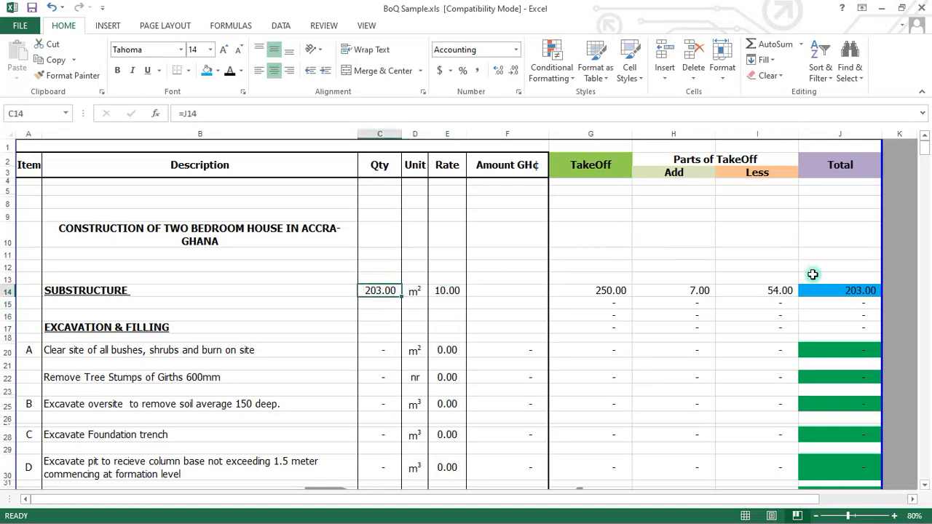
left_click(817, 288)
left_click(432, 292)
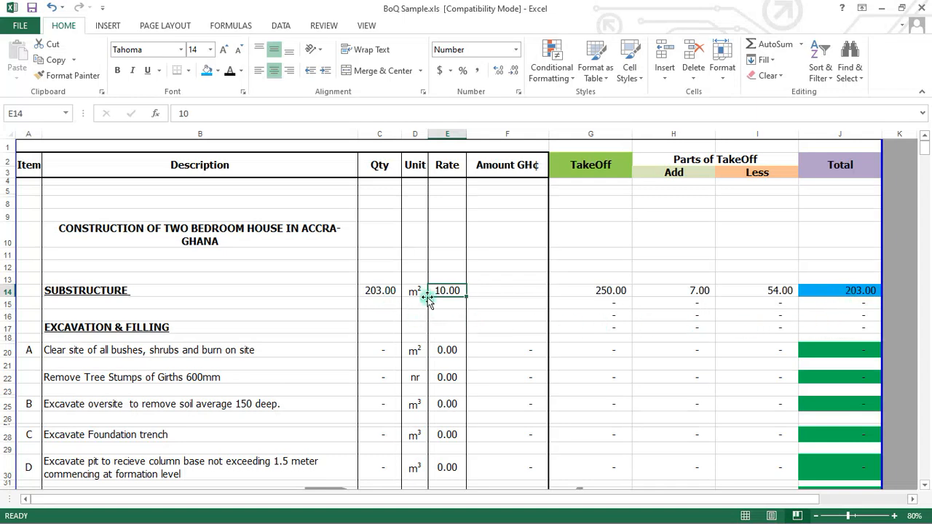
left_click(488, 290)
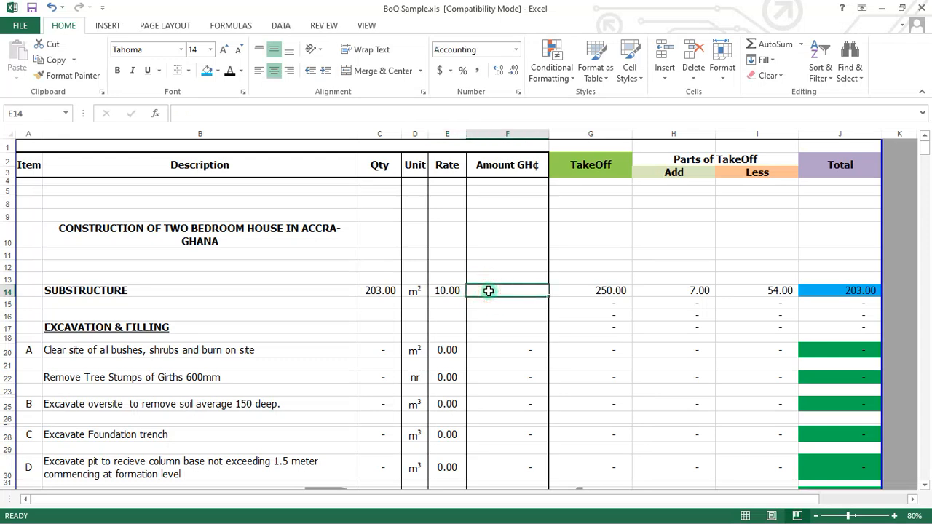
type("=")
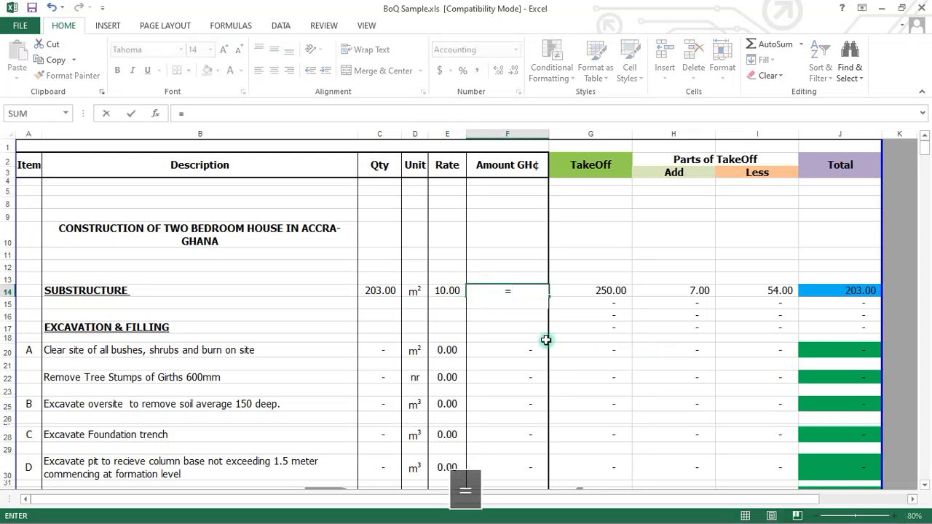
left_click(383, 290)
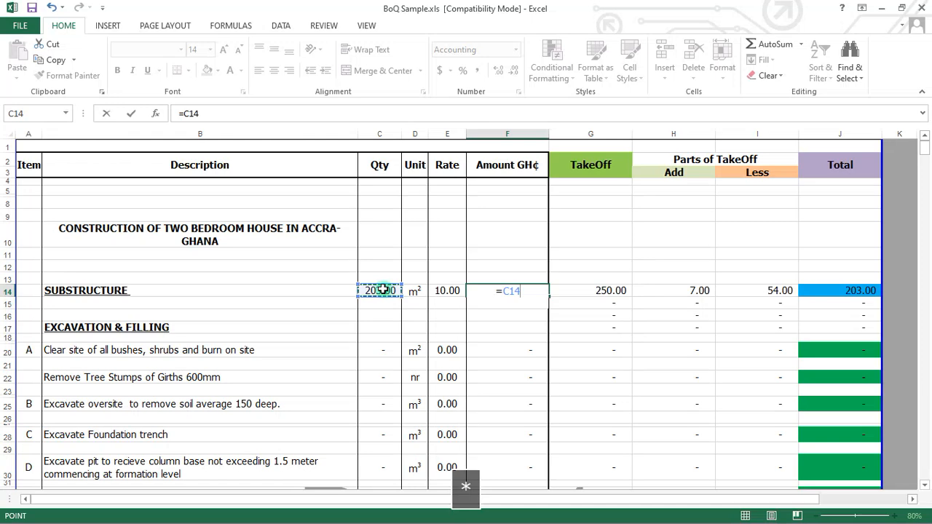
type("*")
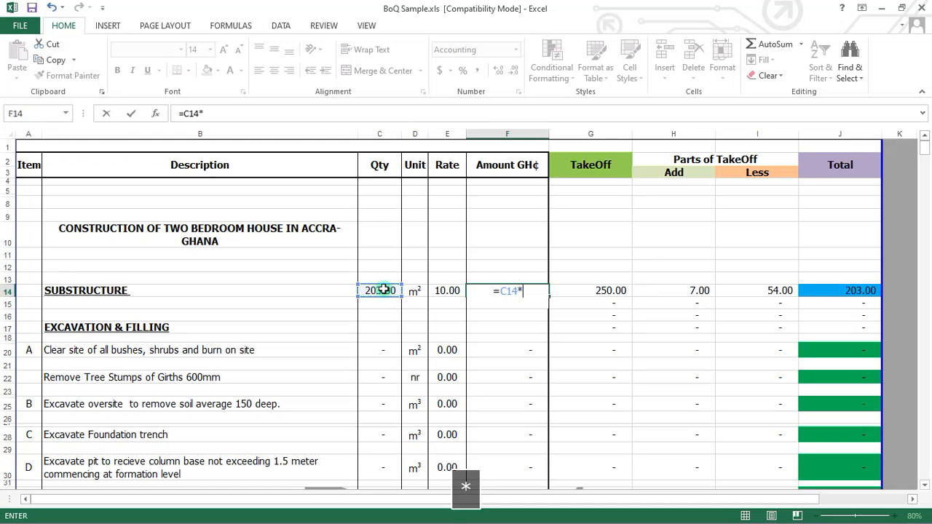
left_click(452, 290)
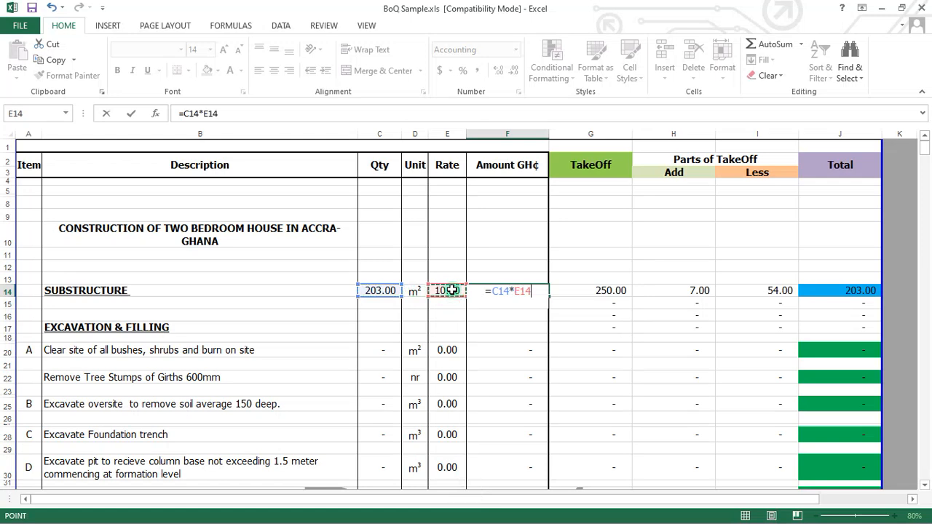
key("Return")
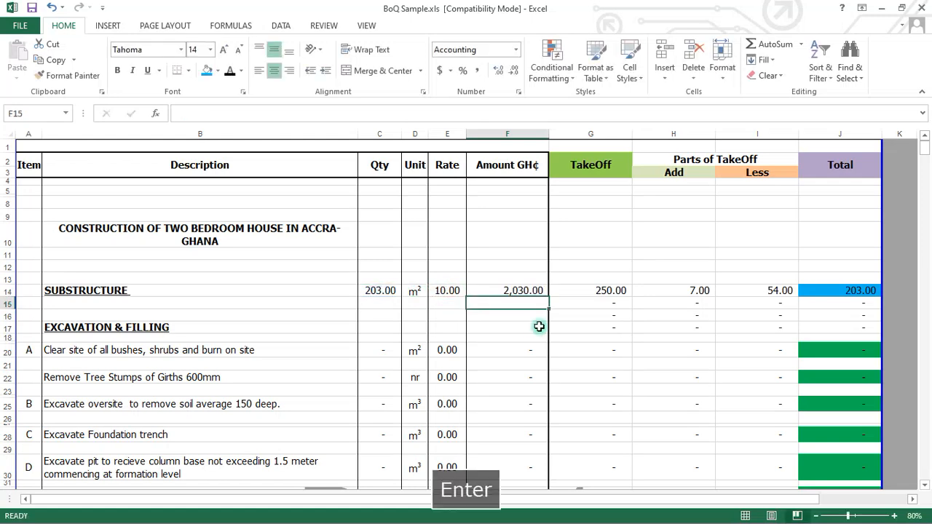
Copy the Substructure amount formula from F14 into rows 15, 16 and 17 of the Amount column and end the copy mode
left_click(524, 291)
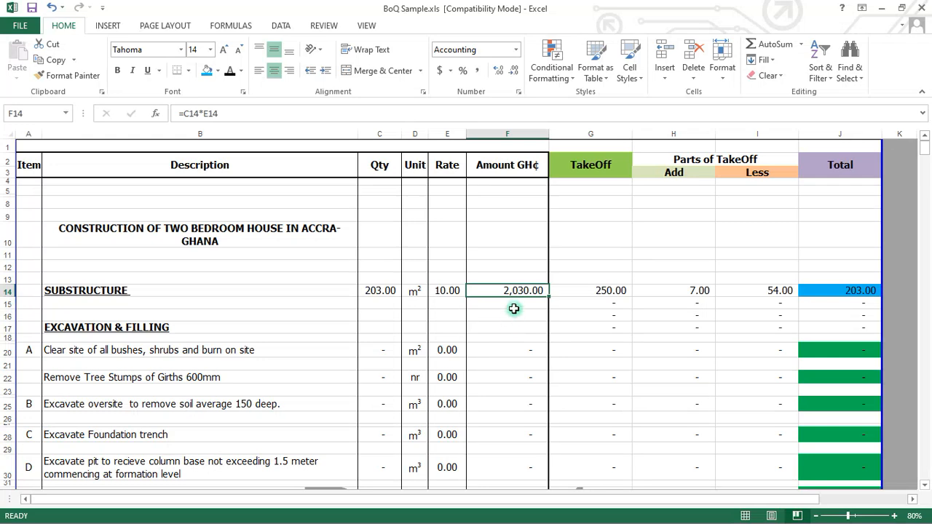
right_click(522, 295)
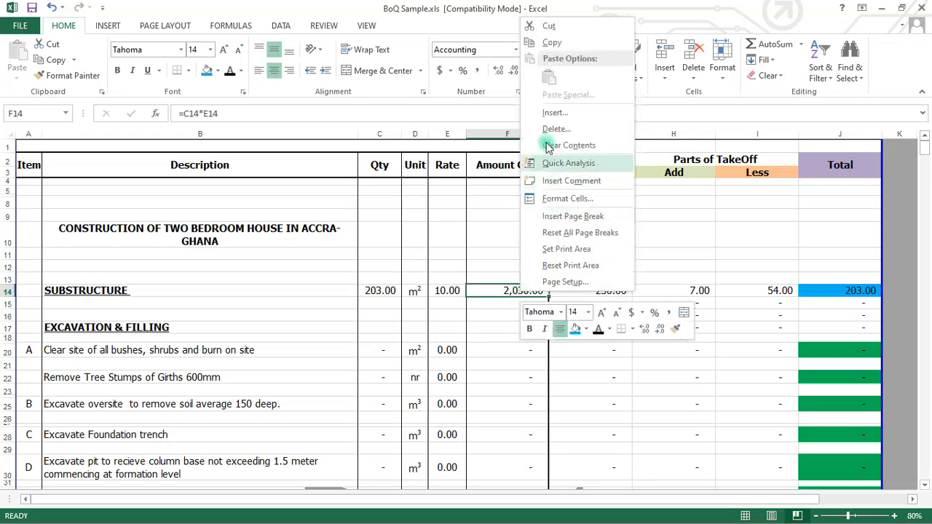
left_click(554, 45)
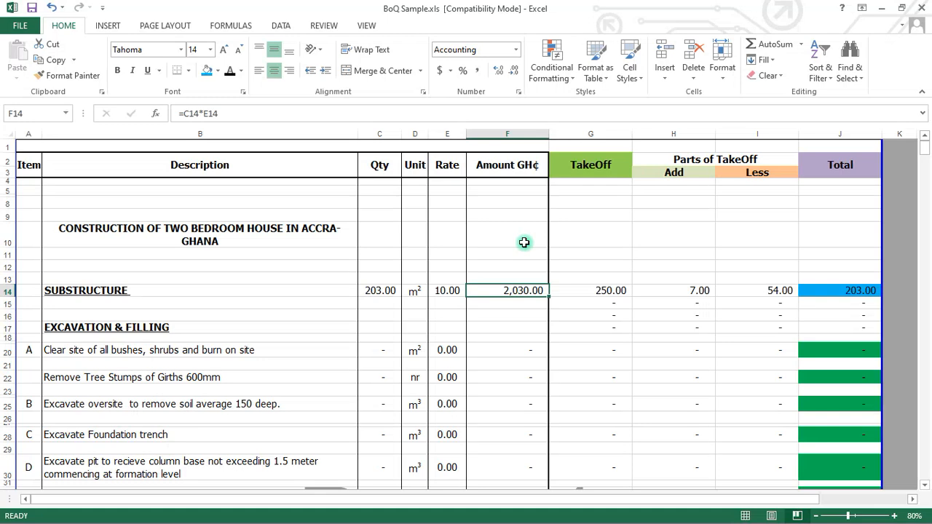
key("ctrl+c")
left_click(513, 305)
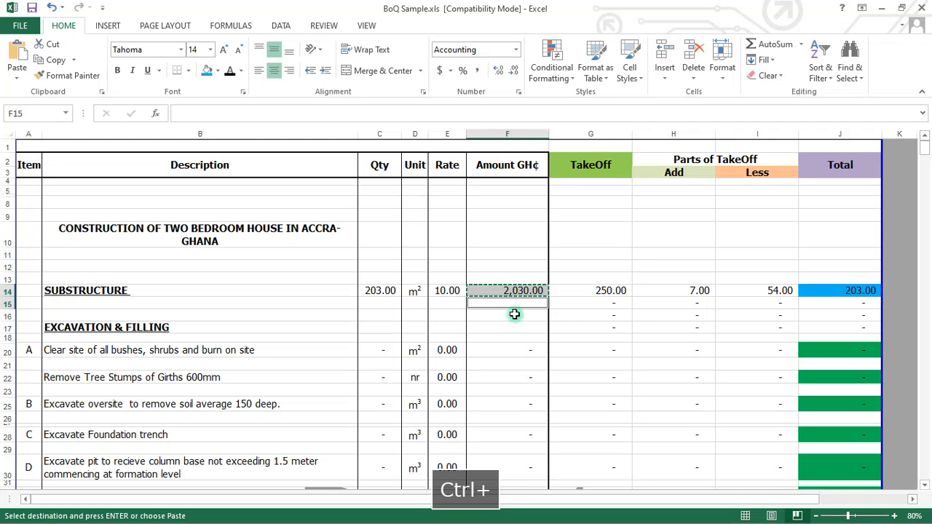
left_click_drag(514, 314, 535, 331)
key("ctrl+v")
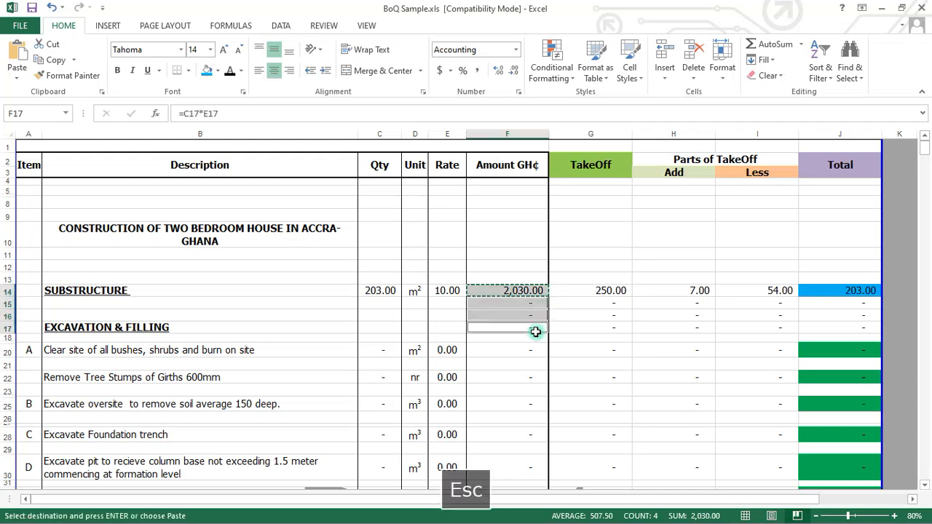
key("Escape")
left_click(512, 328)
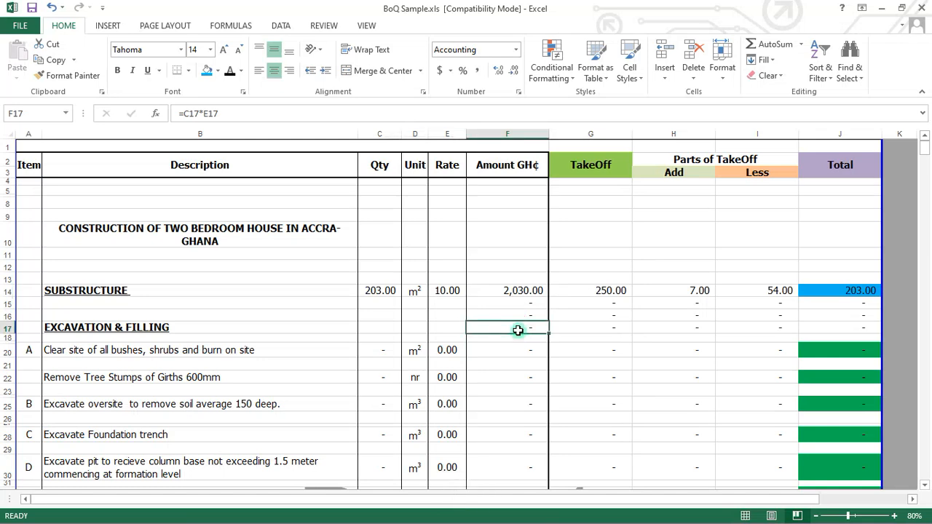
Enter rates of 20, 22 and 30 in rows 15, 16 and 17 of the Rate column (E15:E17)
left_click(390, 304)
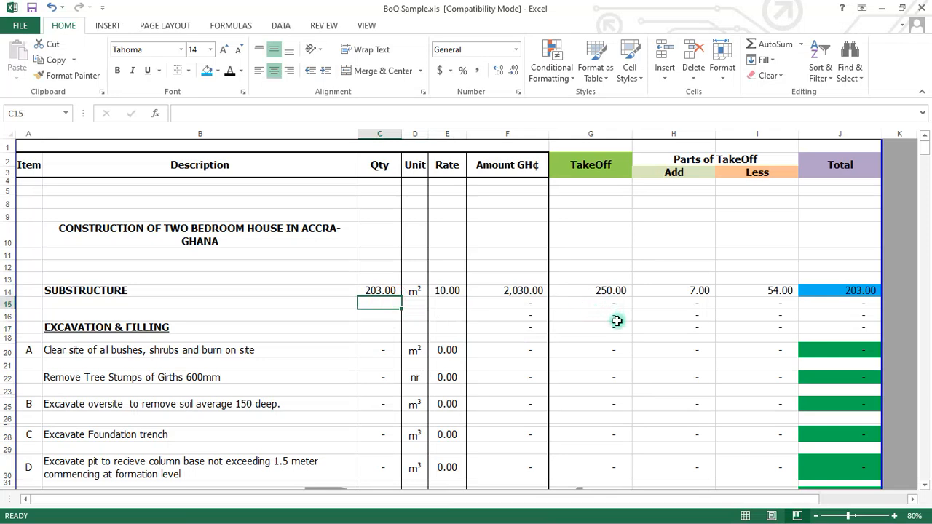
left_click_drag(381, 304, 398, 325)
left_click(442, 304)
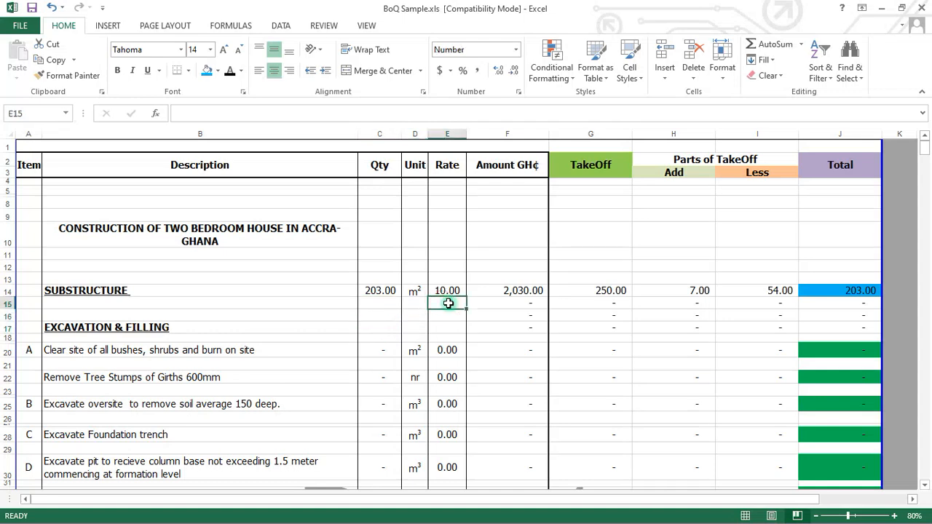
type("20")
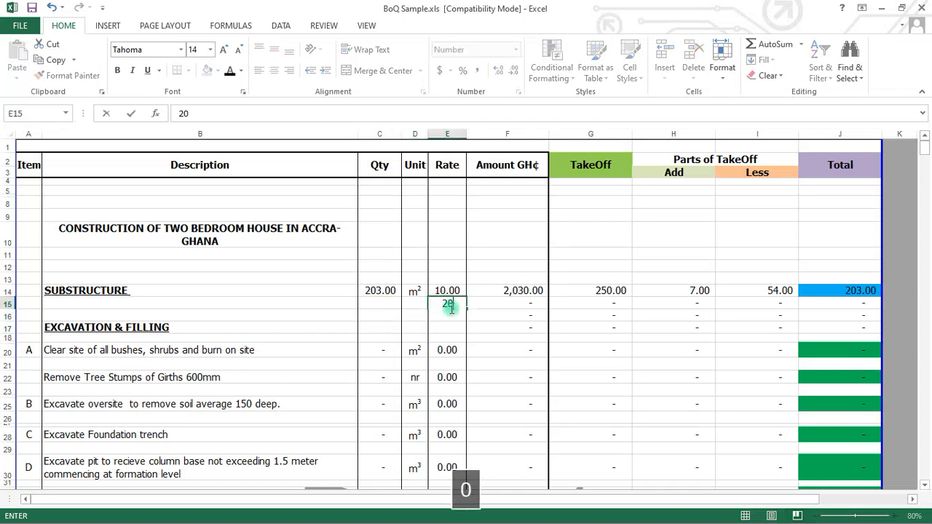
left_click(453, 324)
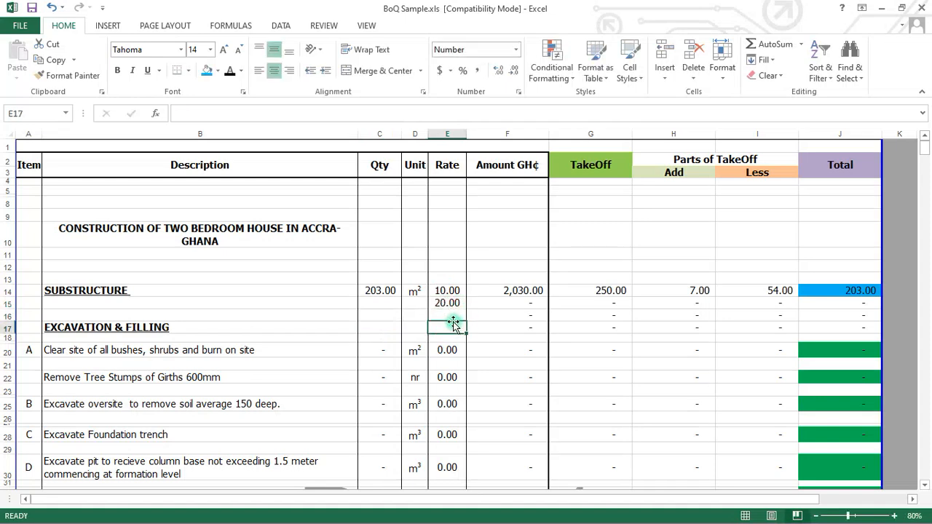
type("30")
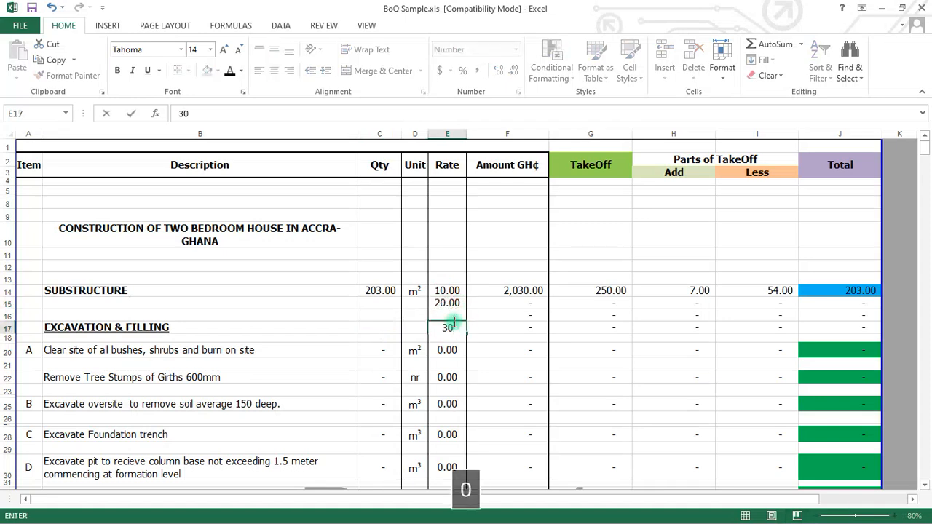
key("ctrl+Return")
left_click(451, 315)
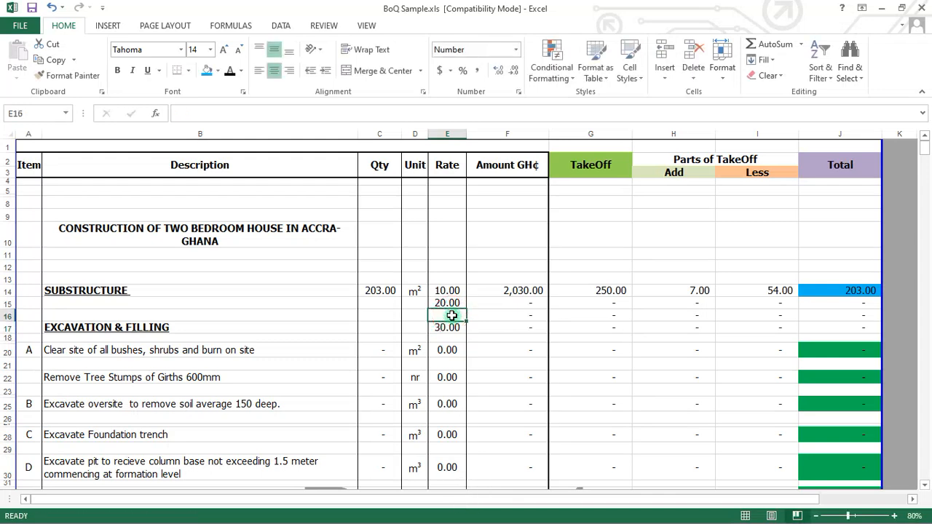
type("22")
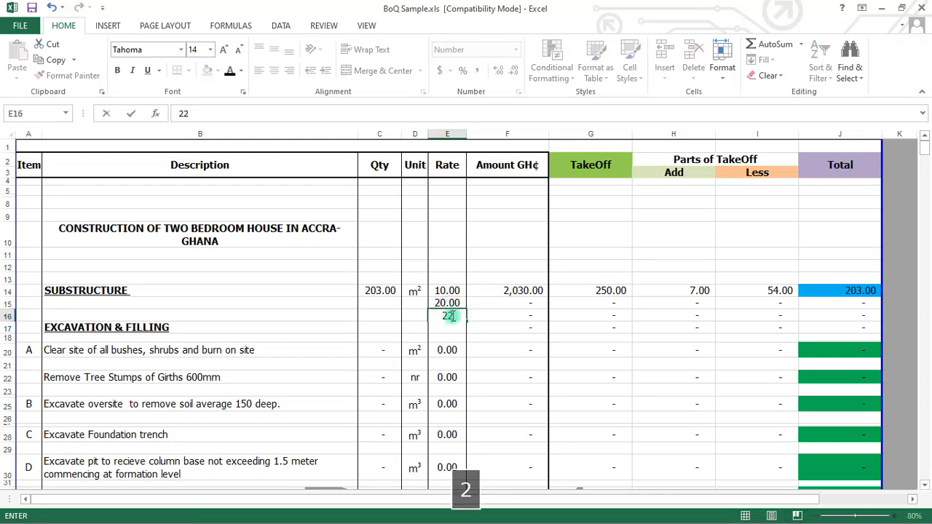
left_click(502, 277)
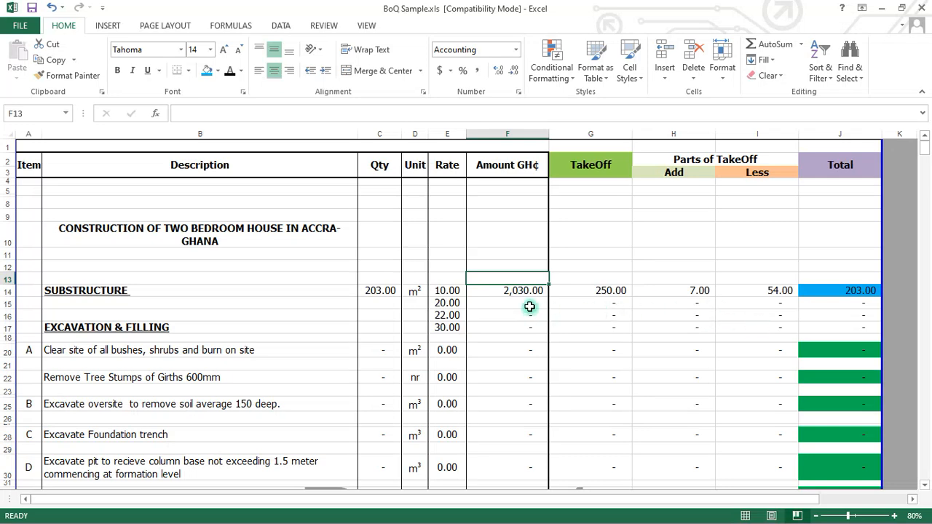
Enter TakeOff values of 111, 222 and 333 in rows 15, 16 and 17 (G15:G17)
left_click(615, 301)
type("111")
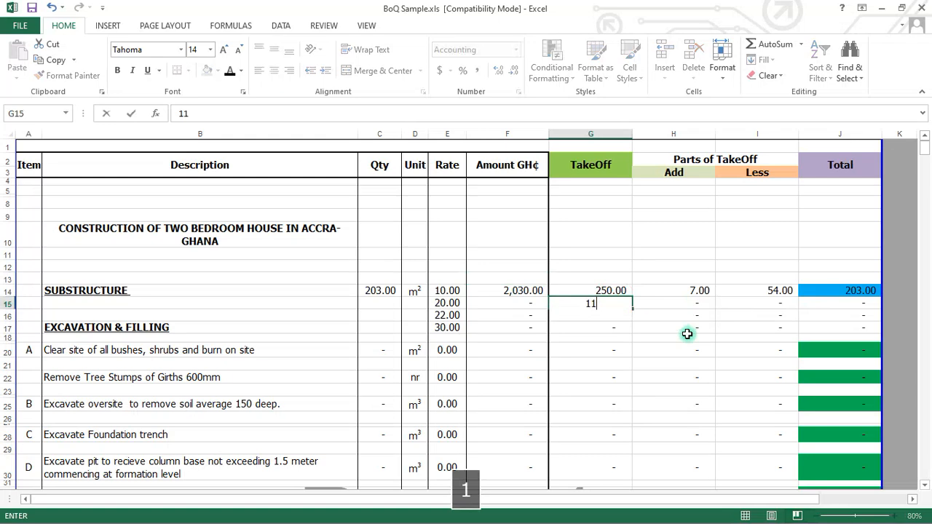
left_click(610, 347)
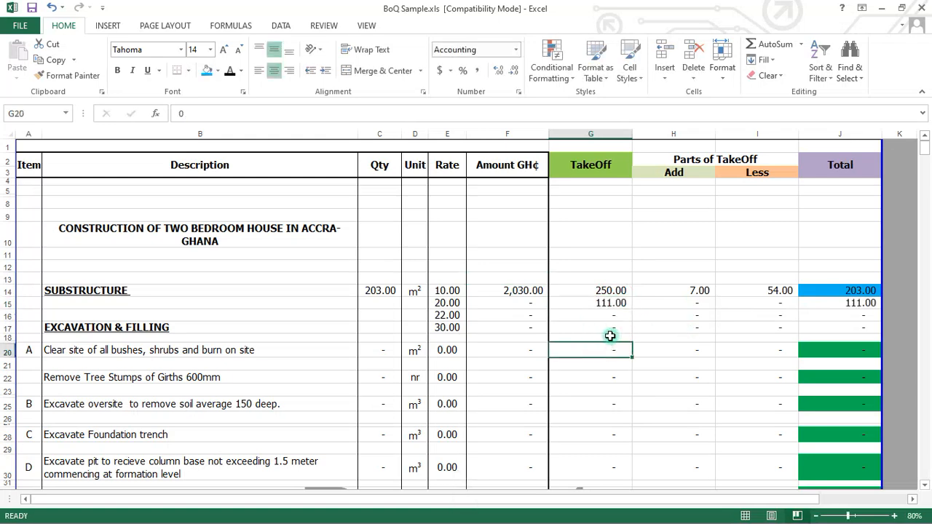
left_click(608, 317)
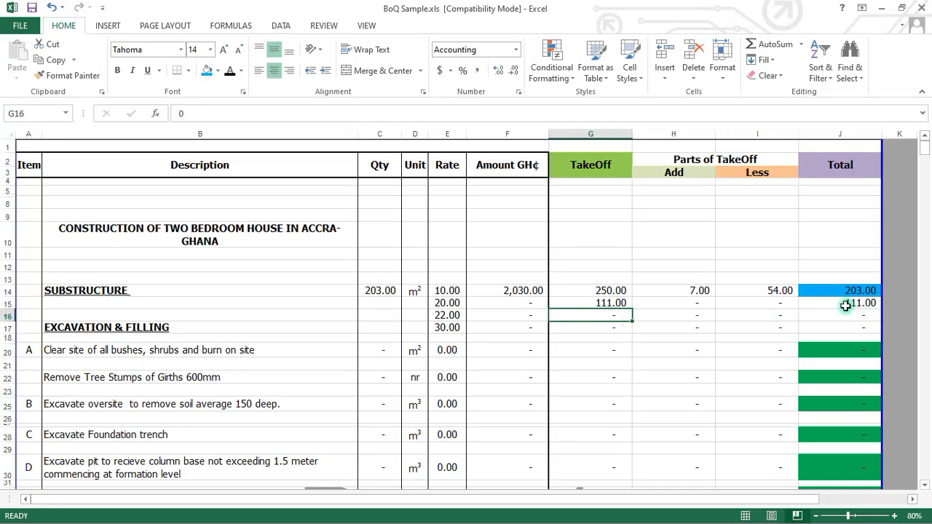
type("222")
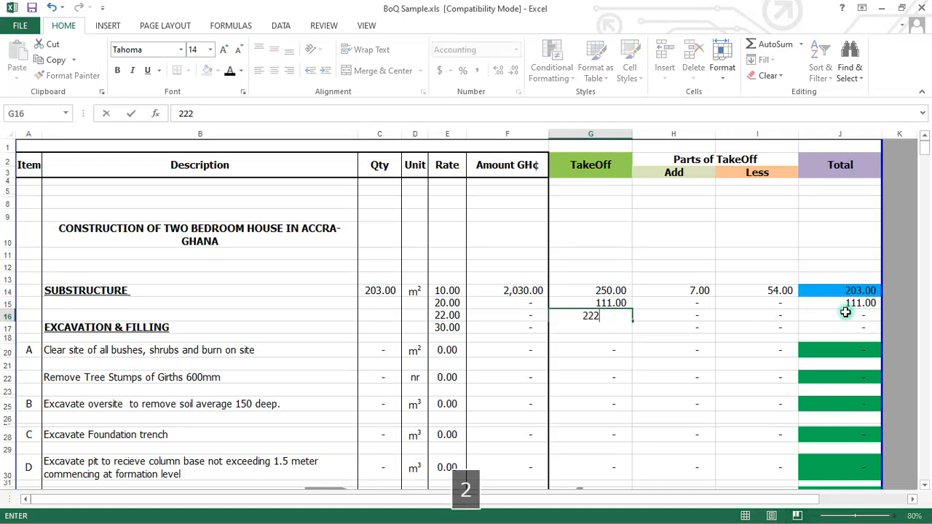
left_click(662, 347)
left_click(616, 329)
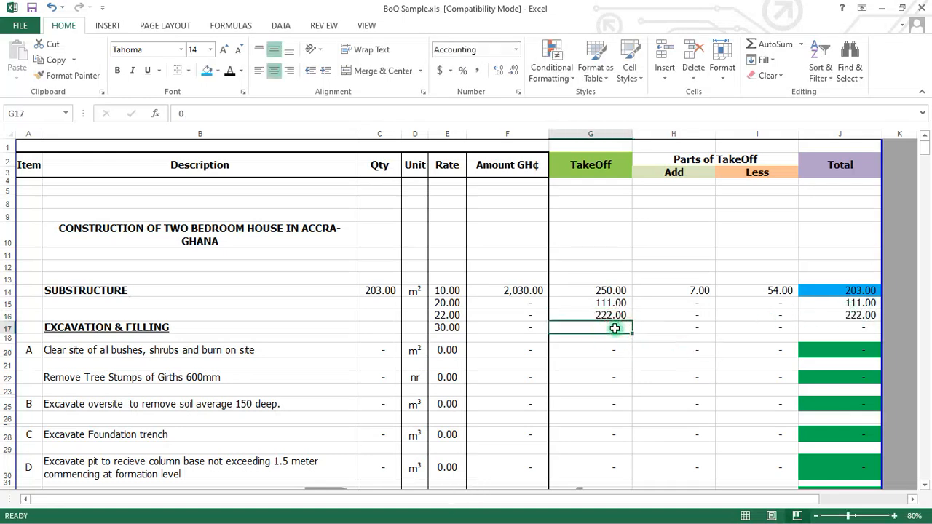
type("333")
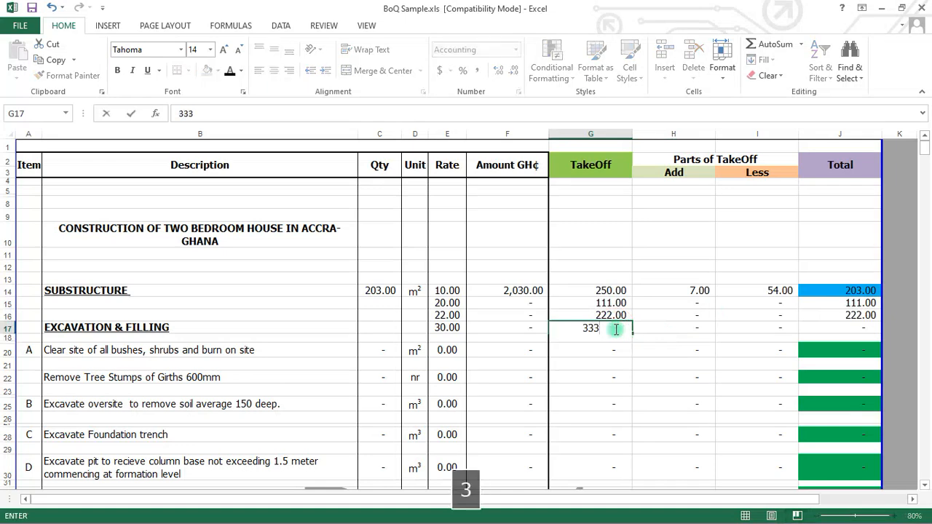
left_click(675, 363)
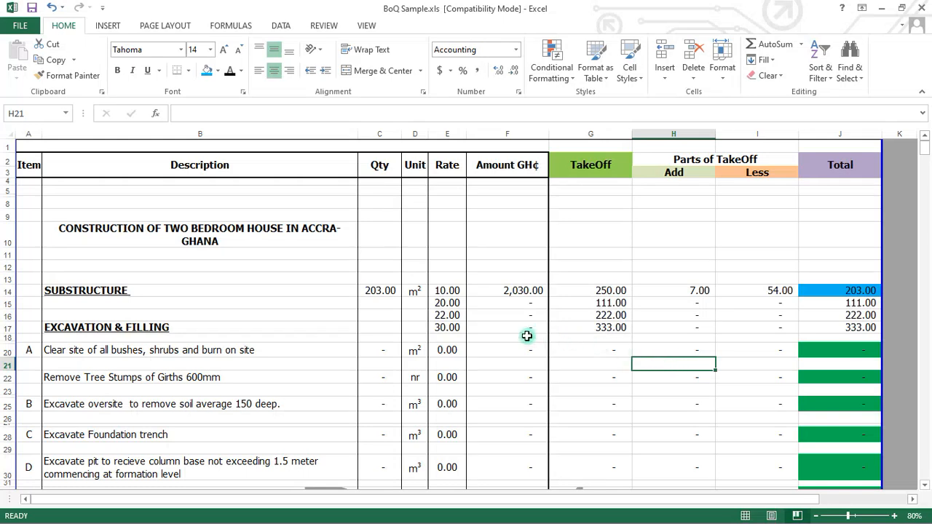
Copy the Substructure quantity formula from C14 into rows 15, 16 and 17 of the Qty column and end the copy mode
left_click_drag(378, 301, 381, 333)
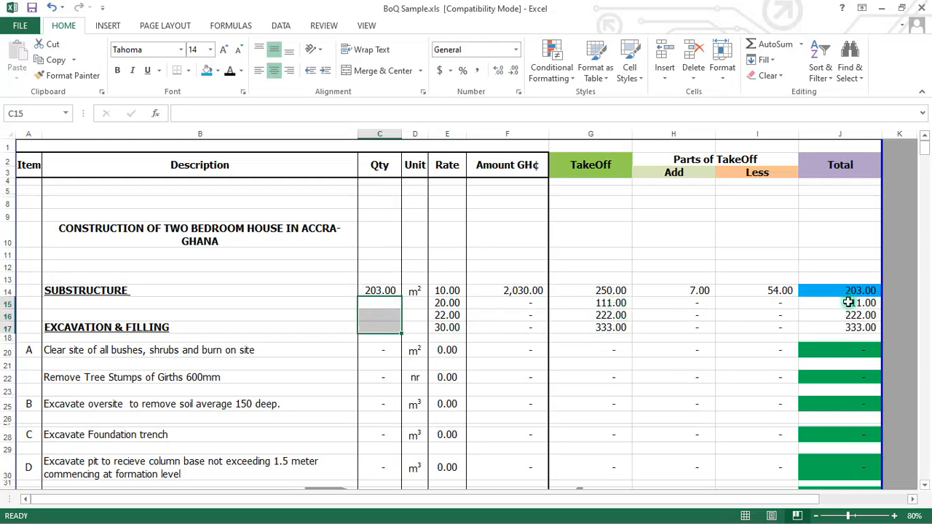
left_click_drag(849, 303, 848, 328)
left_click_drag(377, 303, 381, 335)
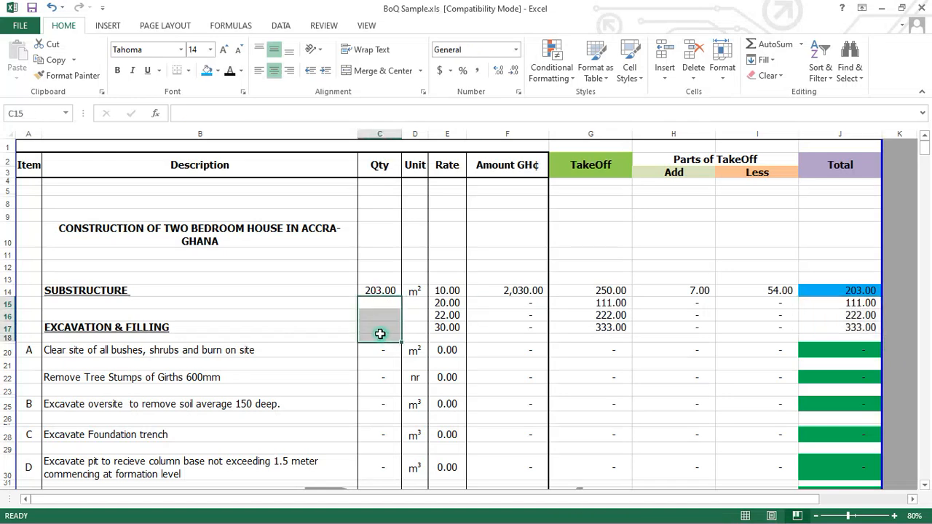
left_click(380, 328)
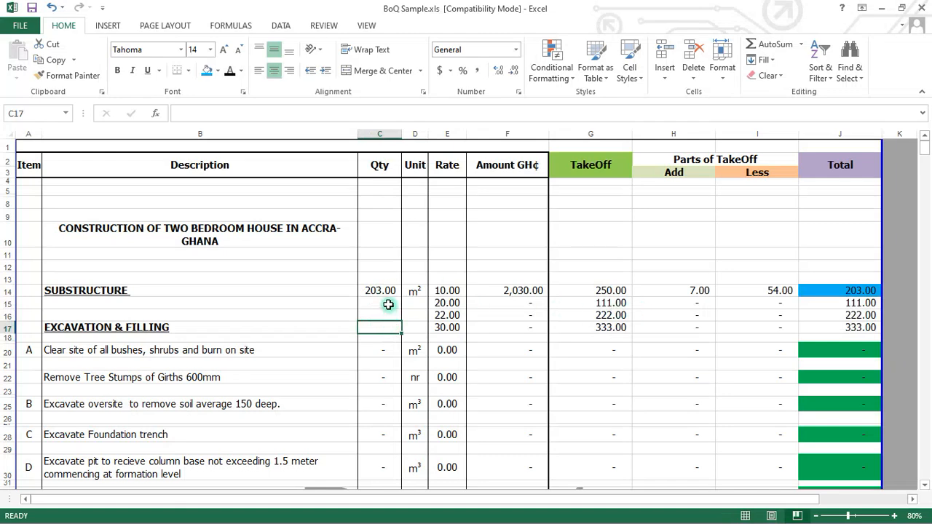
left_click(382, 290)
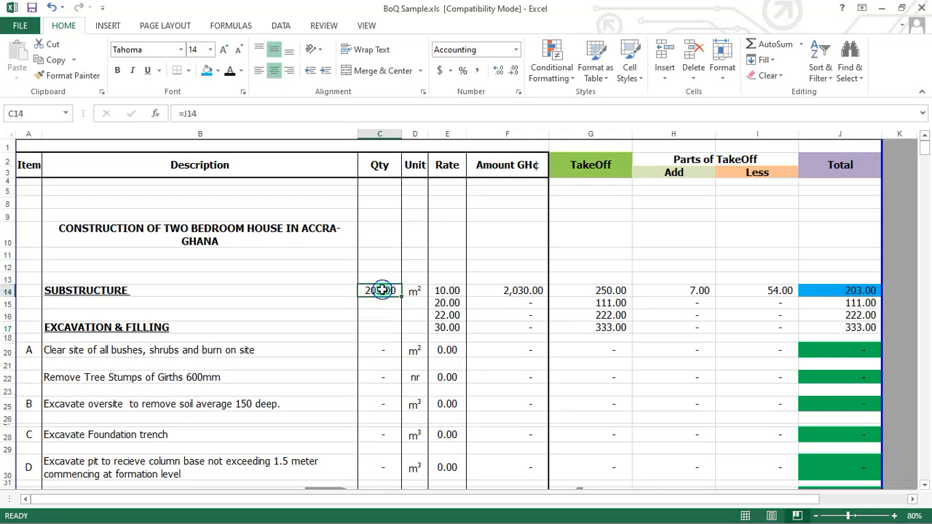
right_click(382, 291)
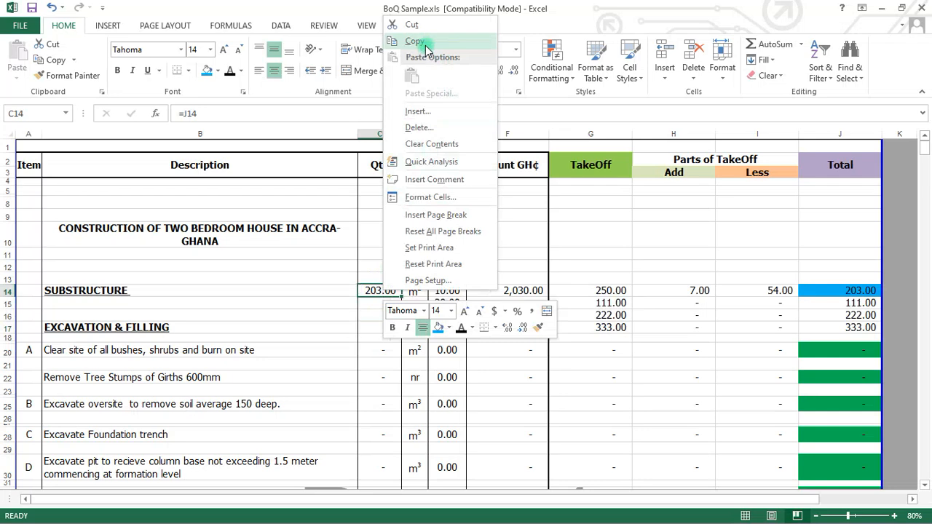
left_click(427, 50)
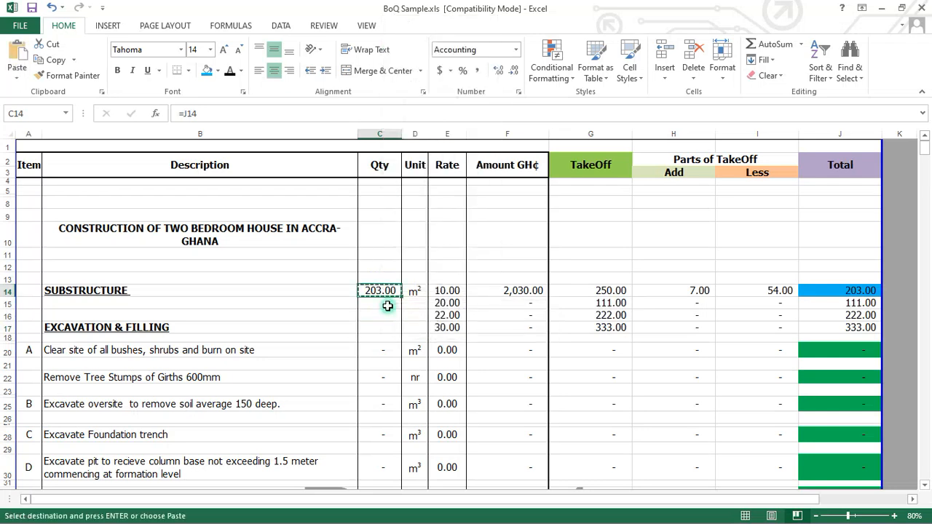
left_click(388, 305)
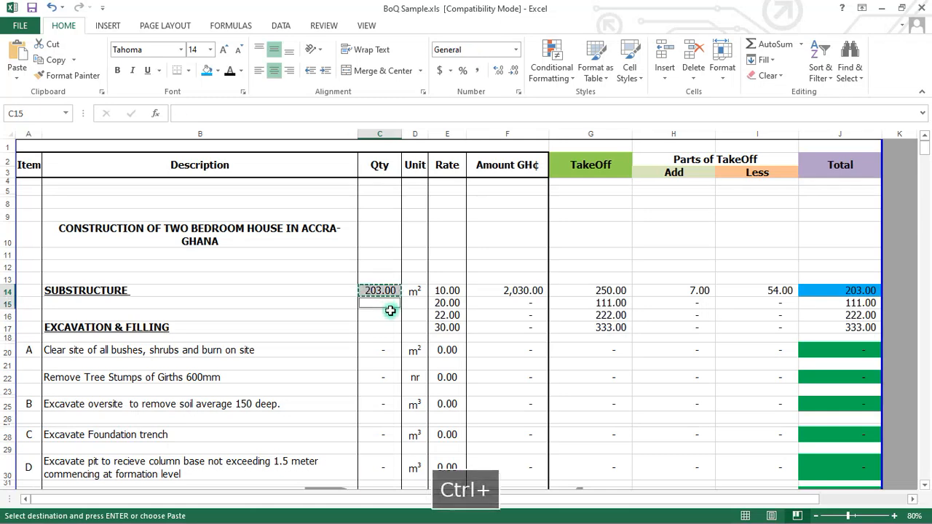
left_click(389, 315, "ctrl")
left_click(388, 330, "ctrl")
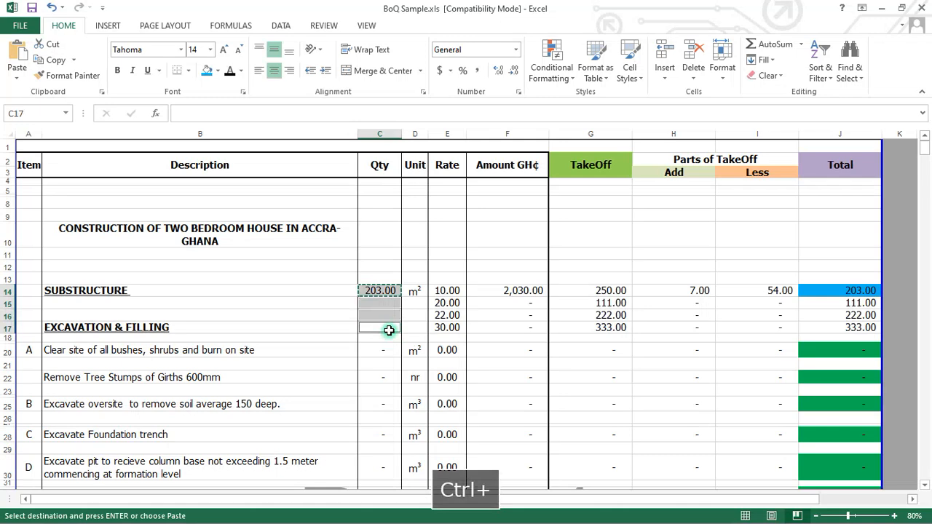
key("ctrl+v")
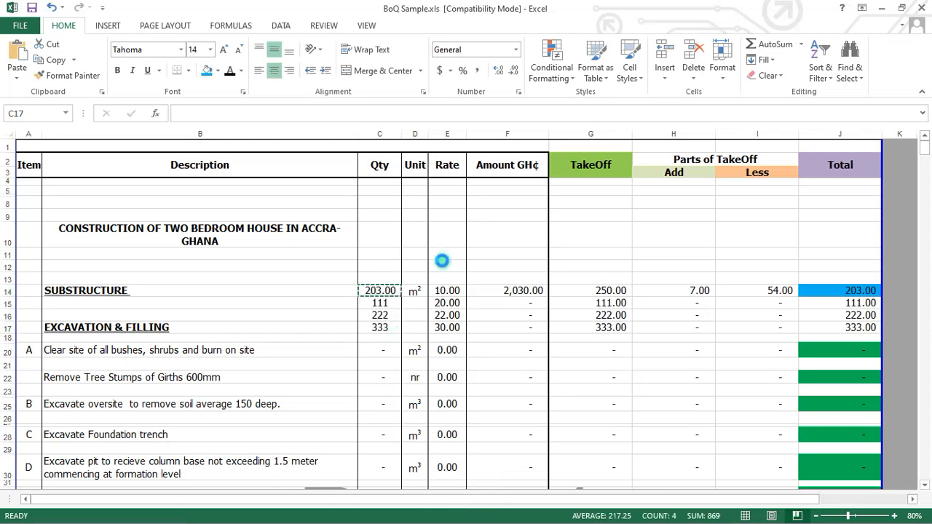
left_click(478, 235)
key("Escape")
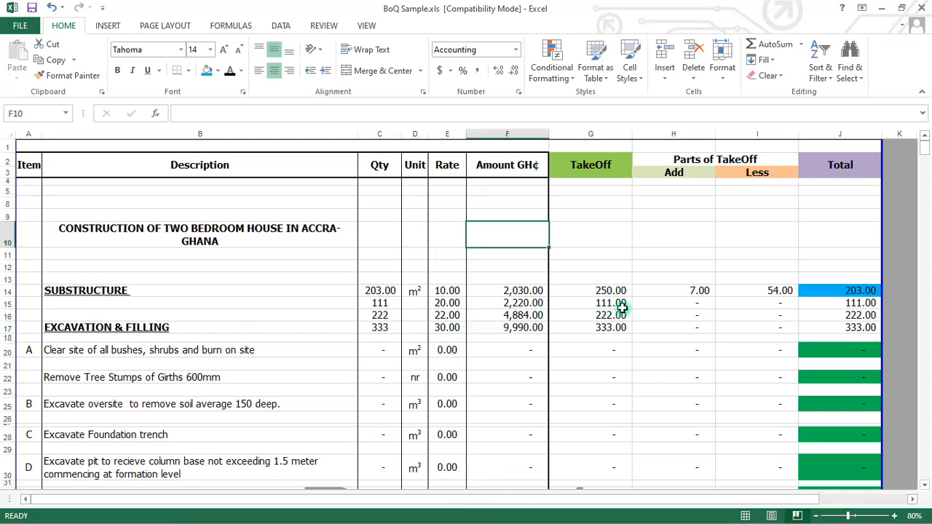
Compare the Total cells J15 to J17 with the linked Qty cells C15 to C17, row by row
left_click(852, 305)
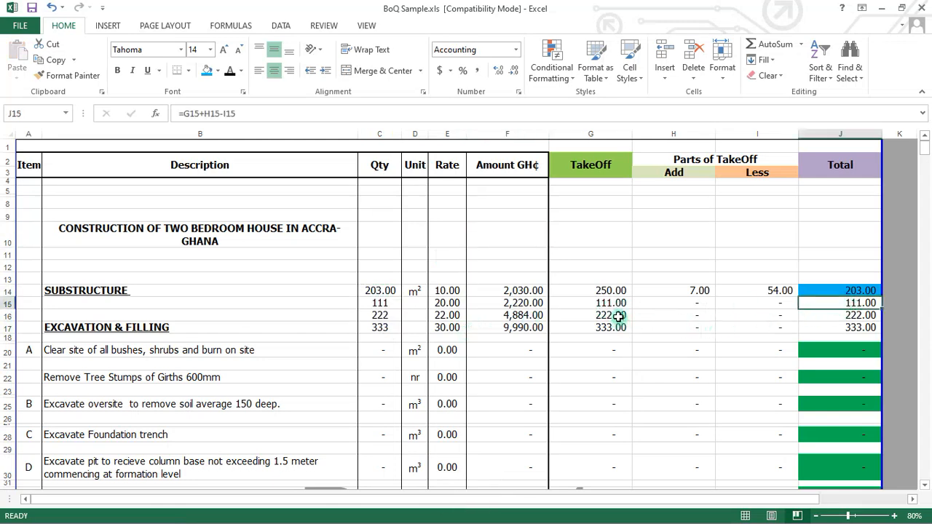
left_click(382, 304)
left_click(861, 321)
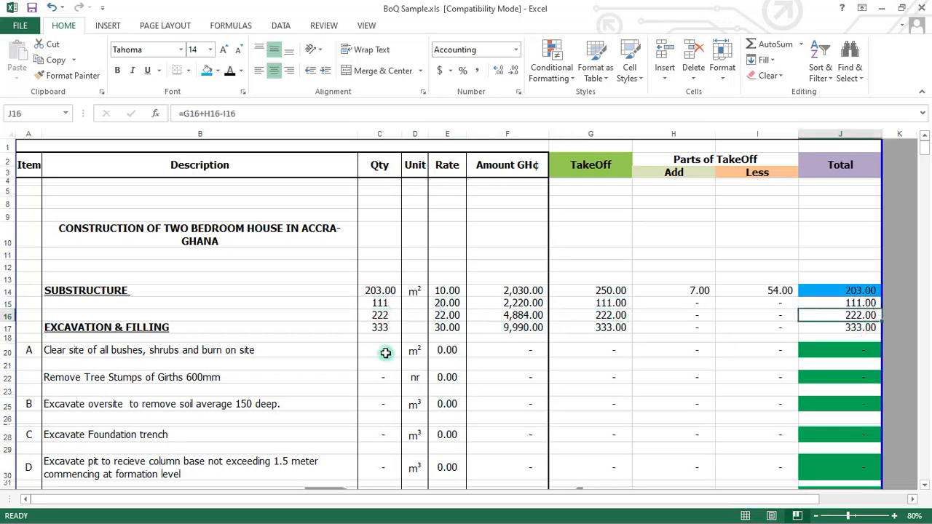
left_click(378, 315)
left_click(838, 329)
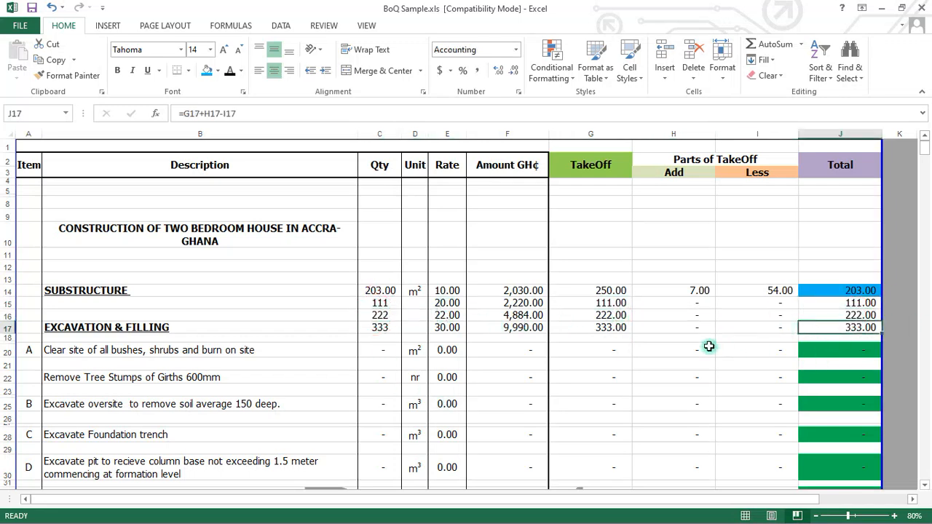
left_click(380, 332)
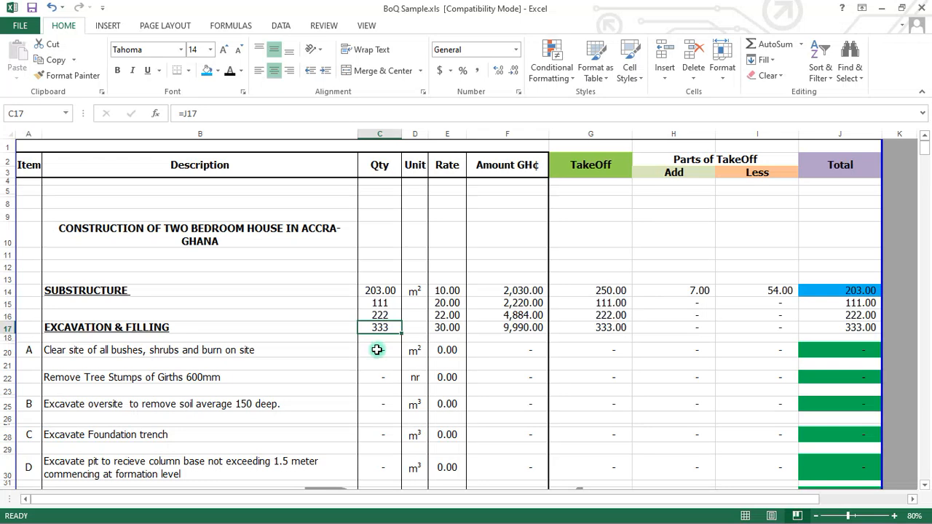
Check the Amount formulas in column F against the quantities and rates of rows 14 to 17
left_click(382, 291)
left_click(446, 295)
left_click(530, 291)
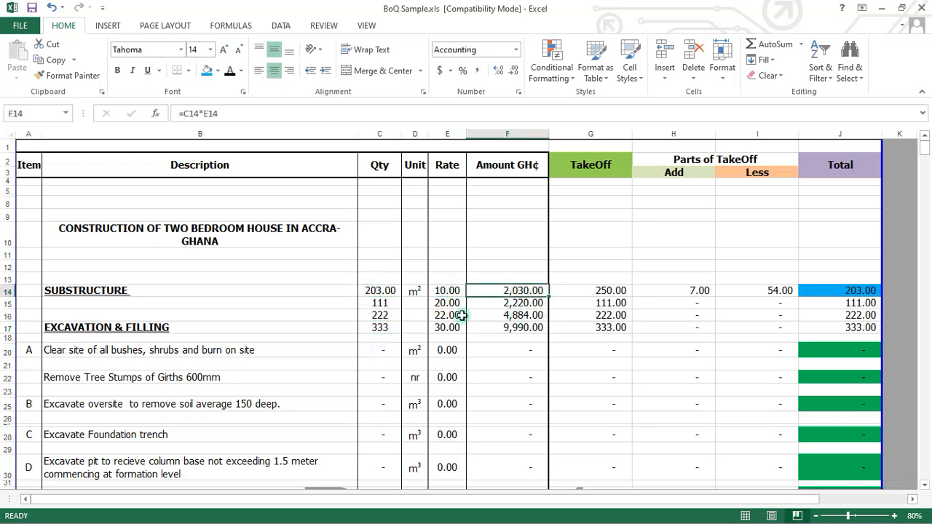
left_click(382, 304)
left_click(495, 303)
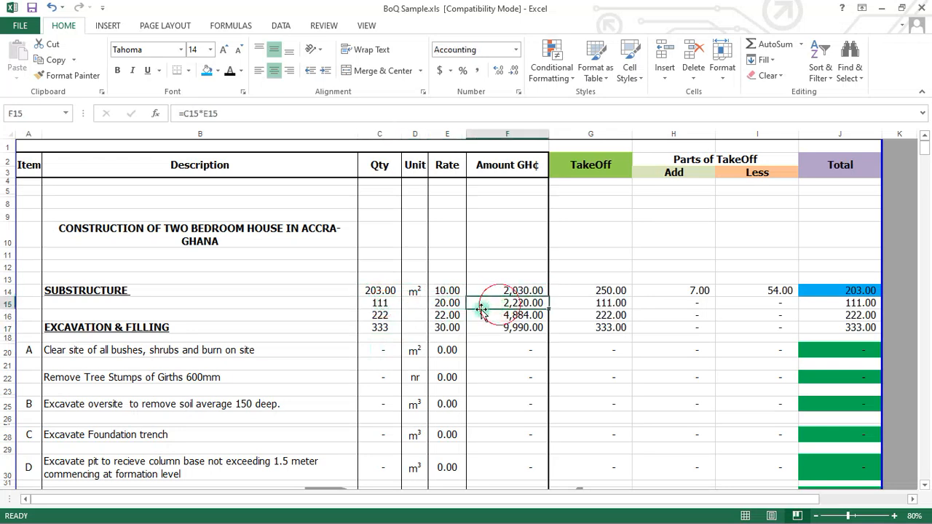
left_click(378, 319)
left_click(517, 327)
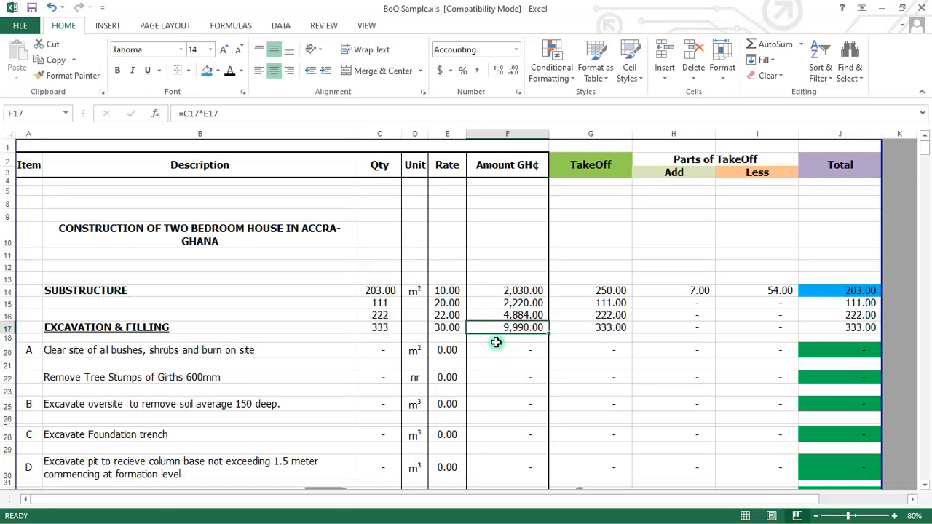
Review the calculation flow in rows 14 to 17 from TakeOff, Add, Less and Total through Qty and Rate to Amount
left_click_drag(610, 278, 619, 329)
left_click_drag(692, 257, 652, 353)
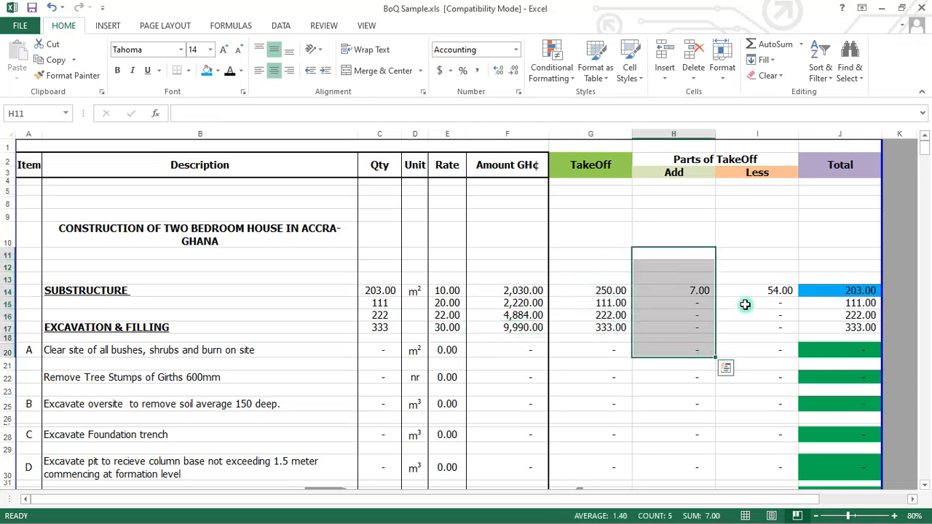
left_click_drag(758, 277, 759, 340)
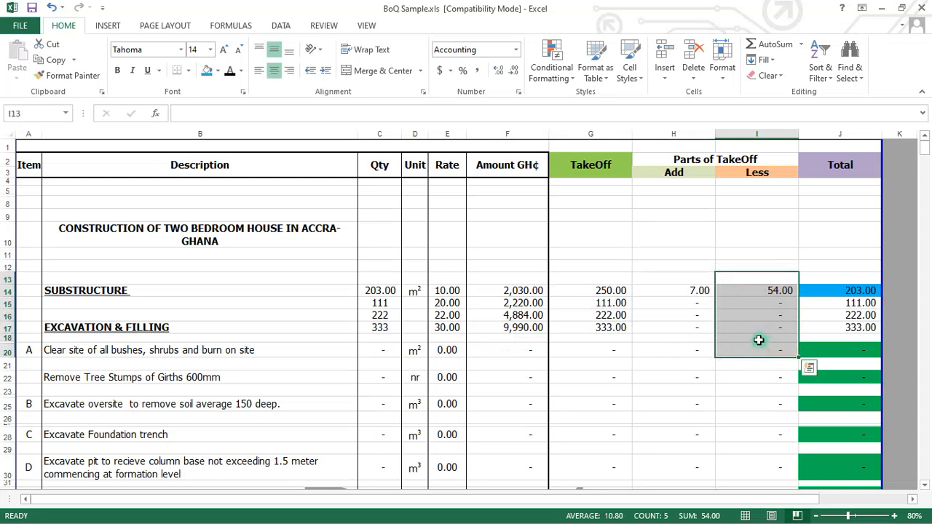
left_click_drag(829, 279, 826, 327)
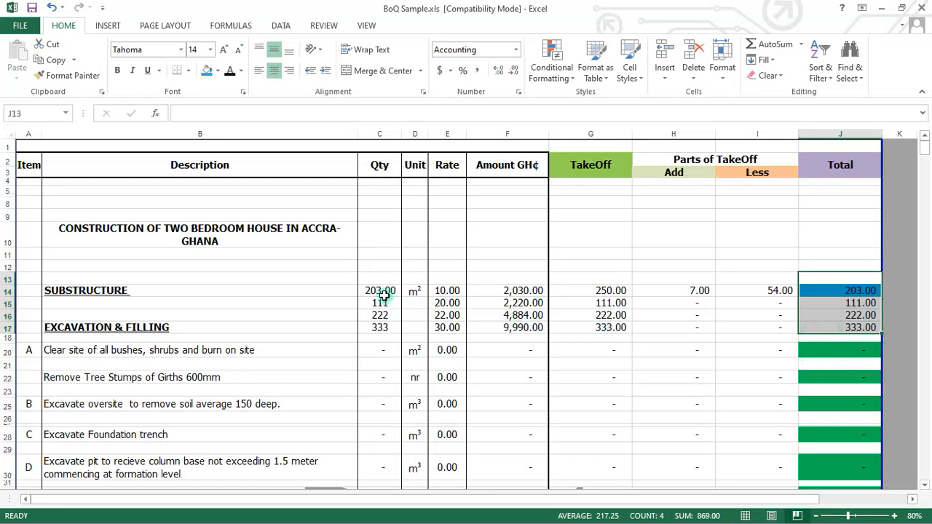
left_click_drag(380, 291, 380, 334)
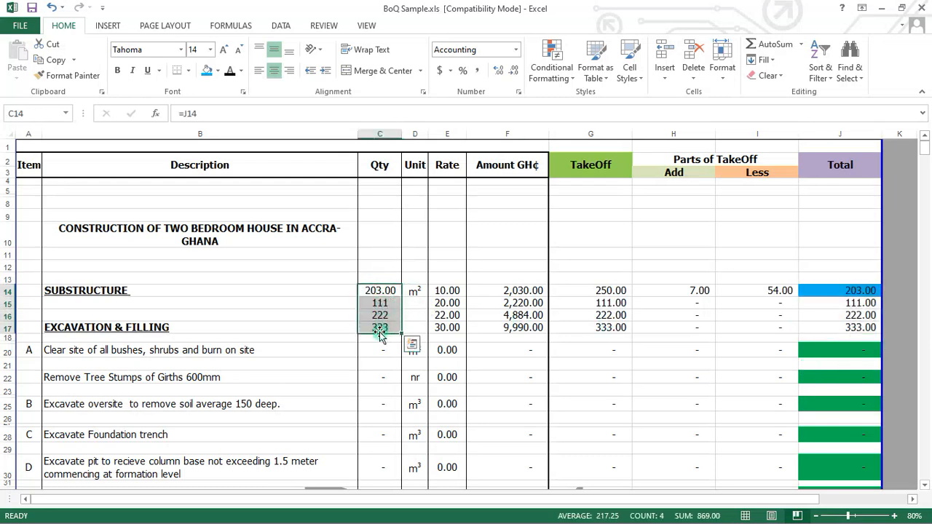
left_click(442, 289)
left_click_drag(446, 309, 447, 327)
left_click_drag(520, 290, 524, 328)
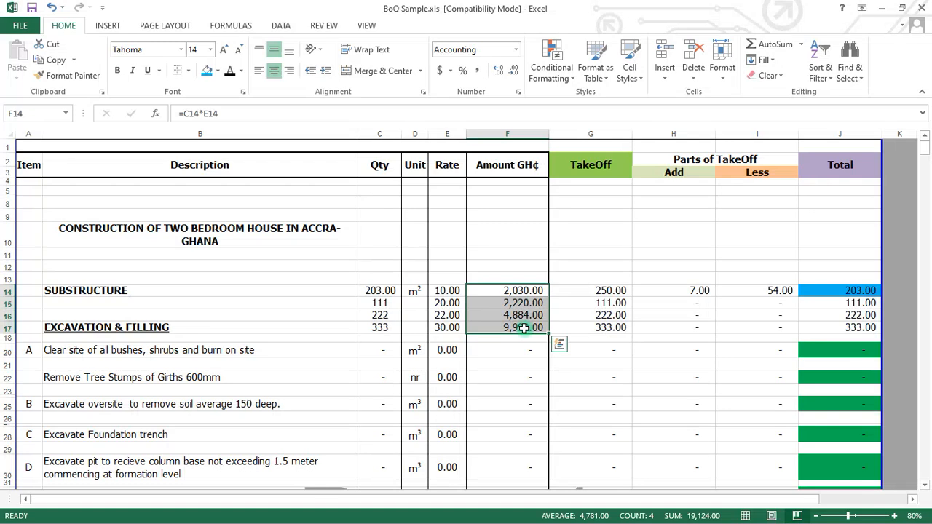